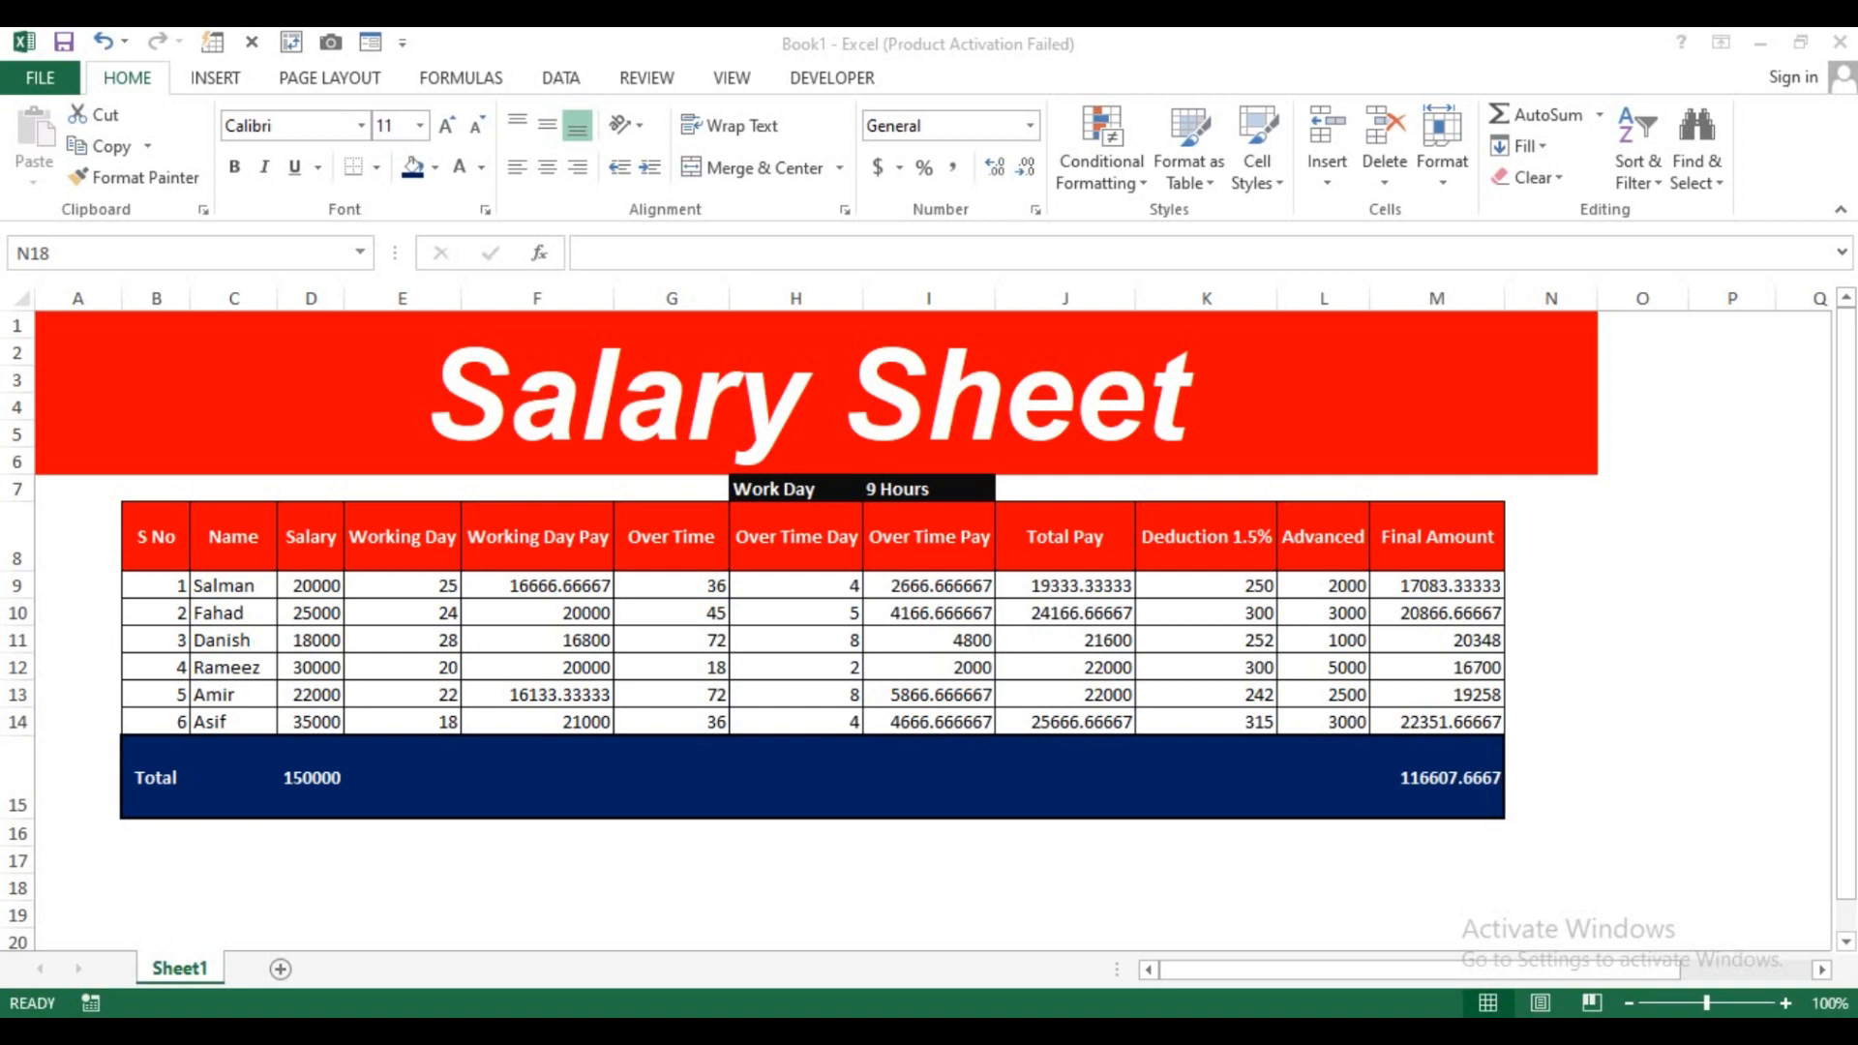
{"action": "left_click", "coordinate": [207, 586]}
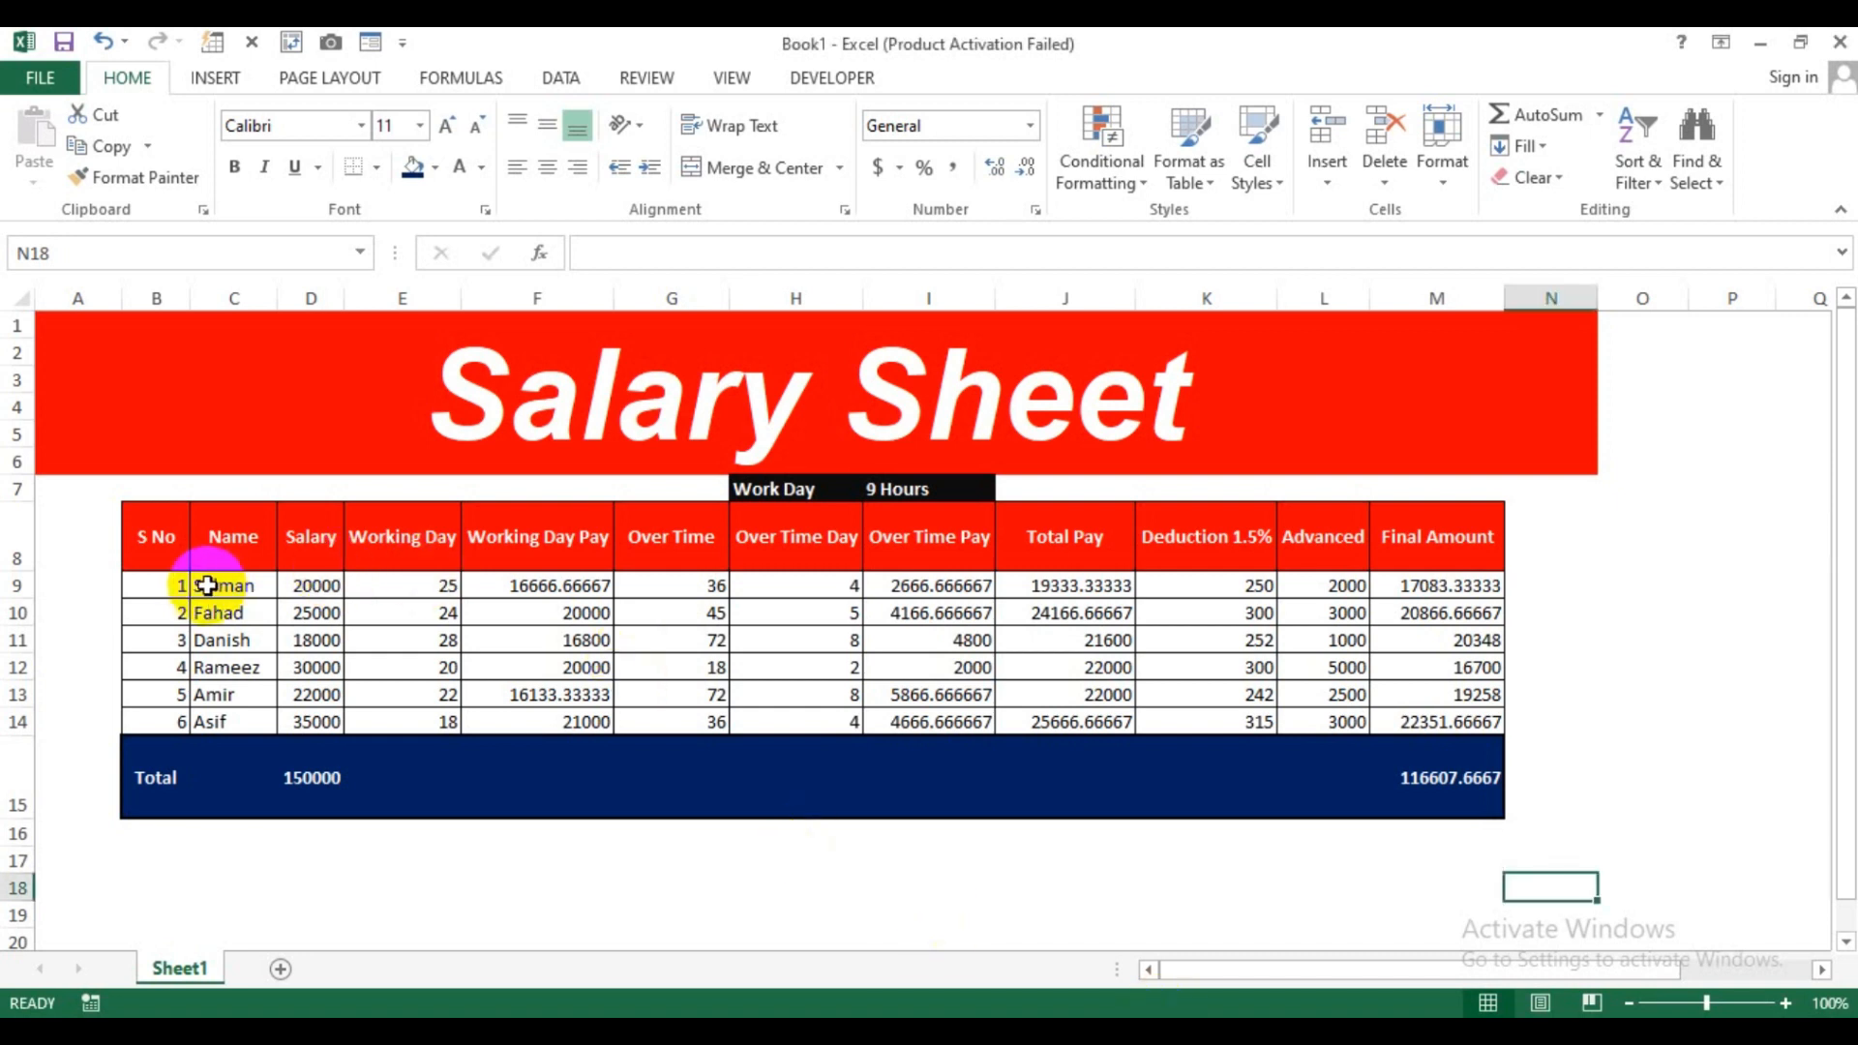
{"action": "left_click_drag", "start_coordinate": [207, 585], "coordinate": [1382, 708]}
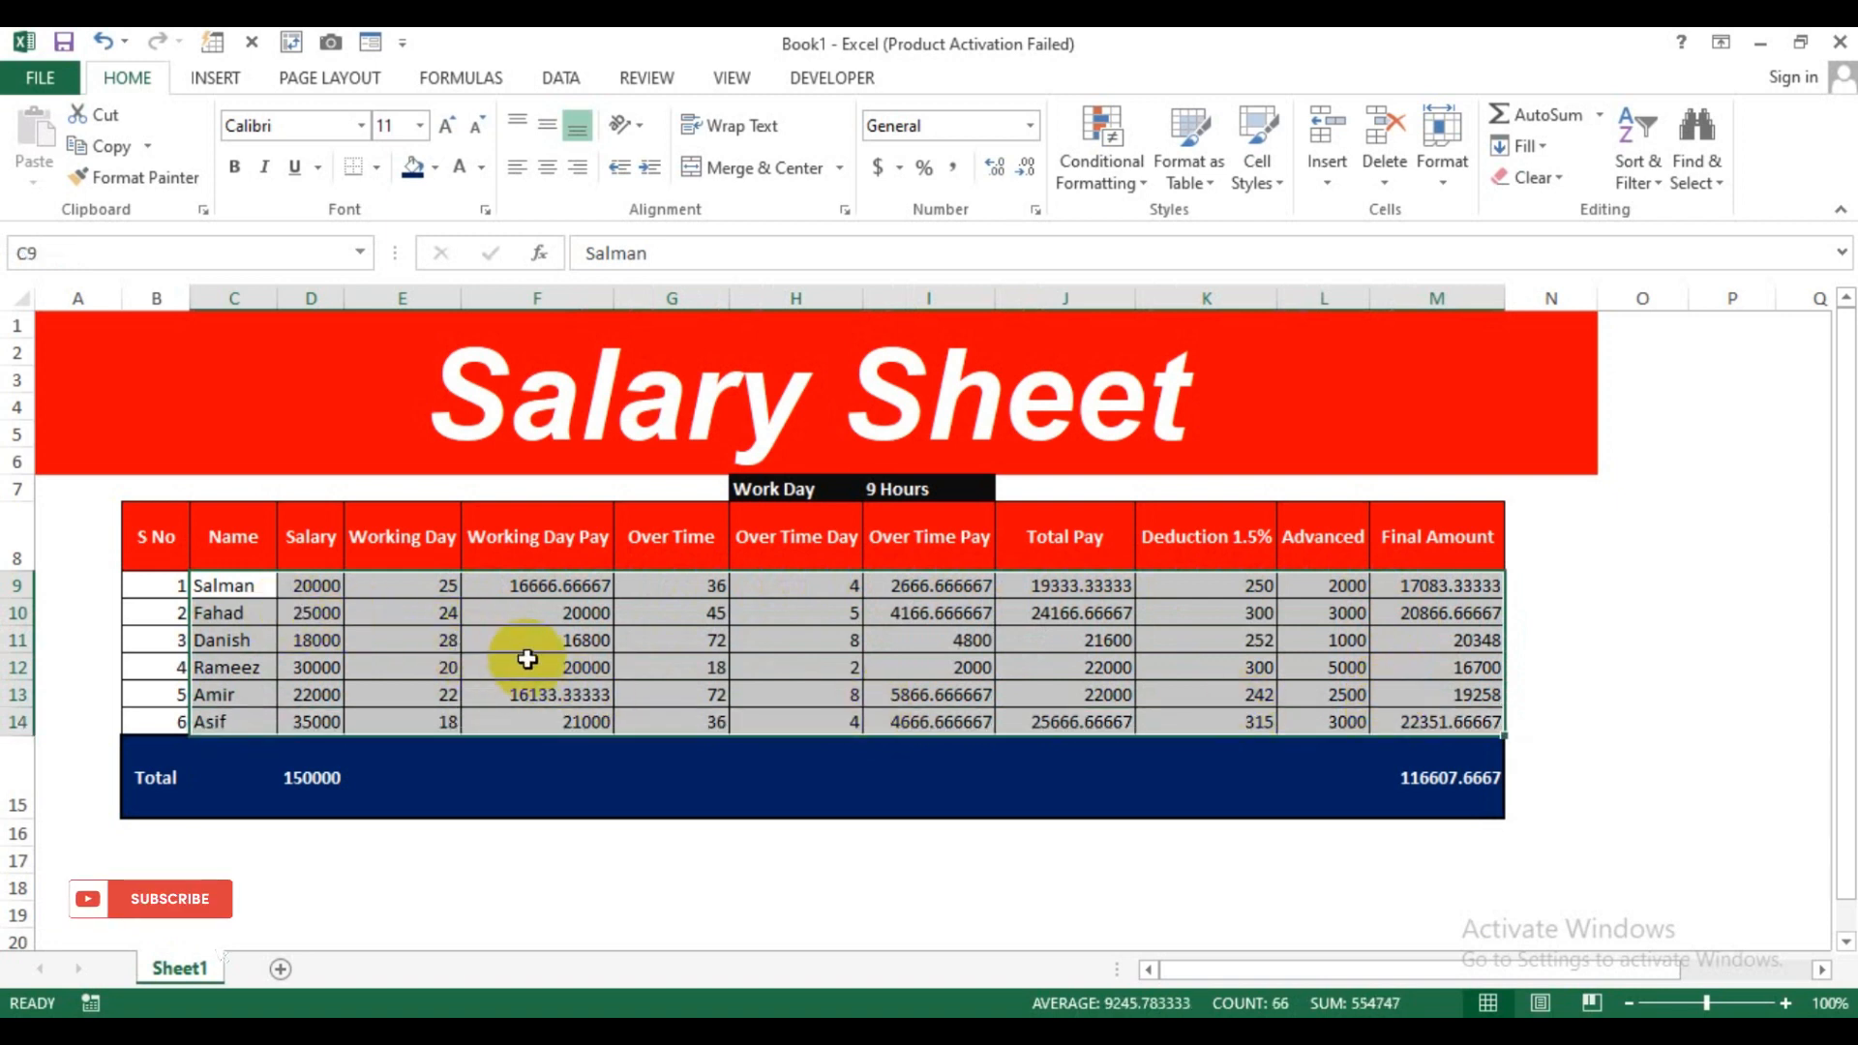
{"action": "left_click", "coordinate": [858, 904]}
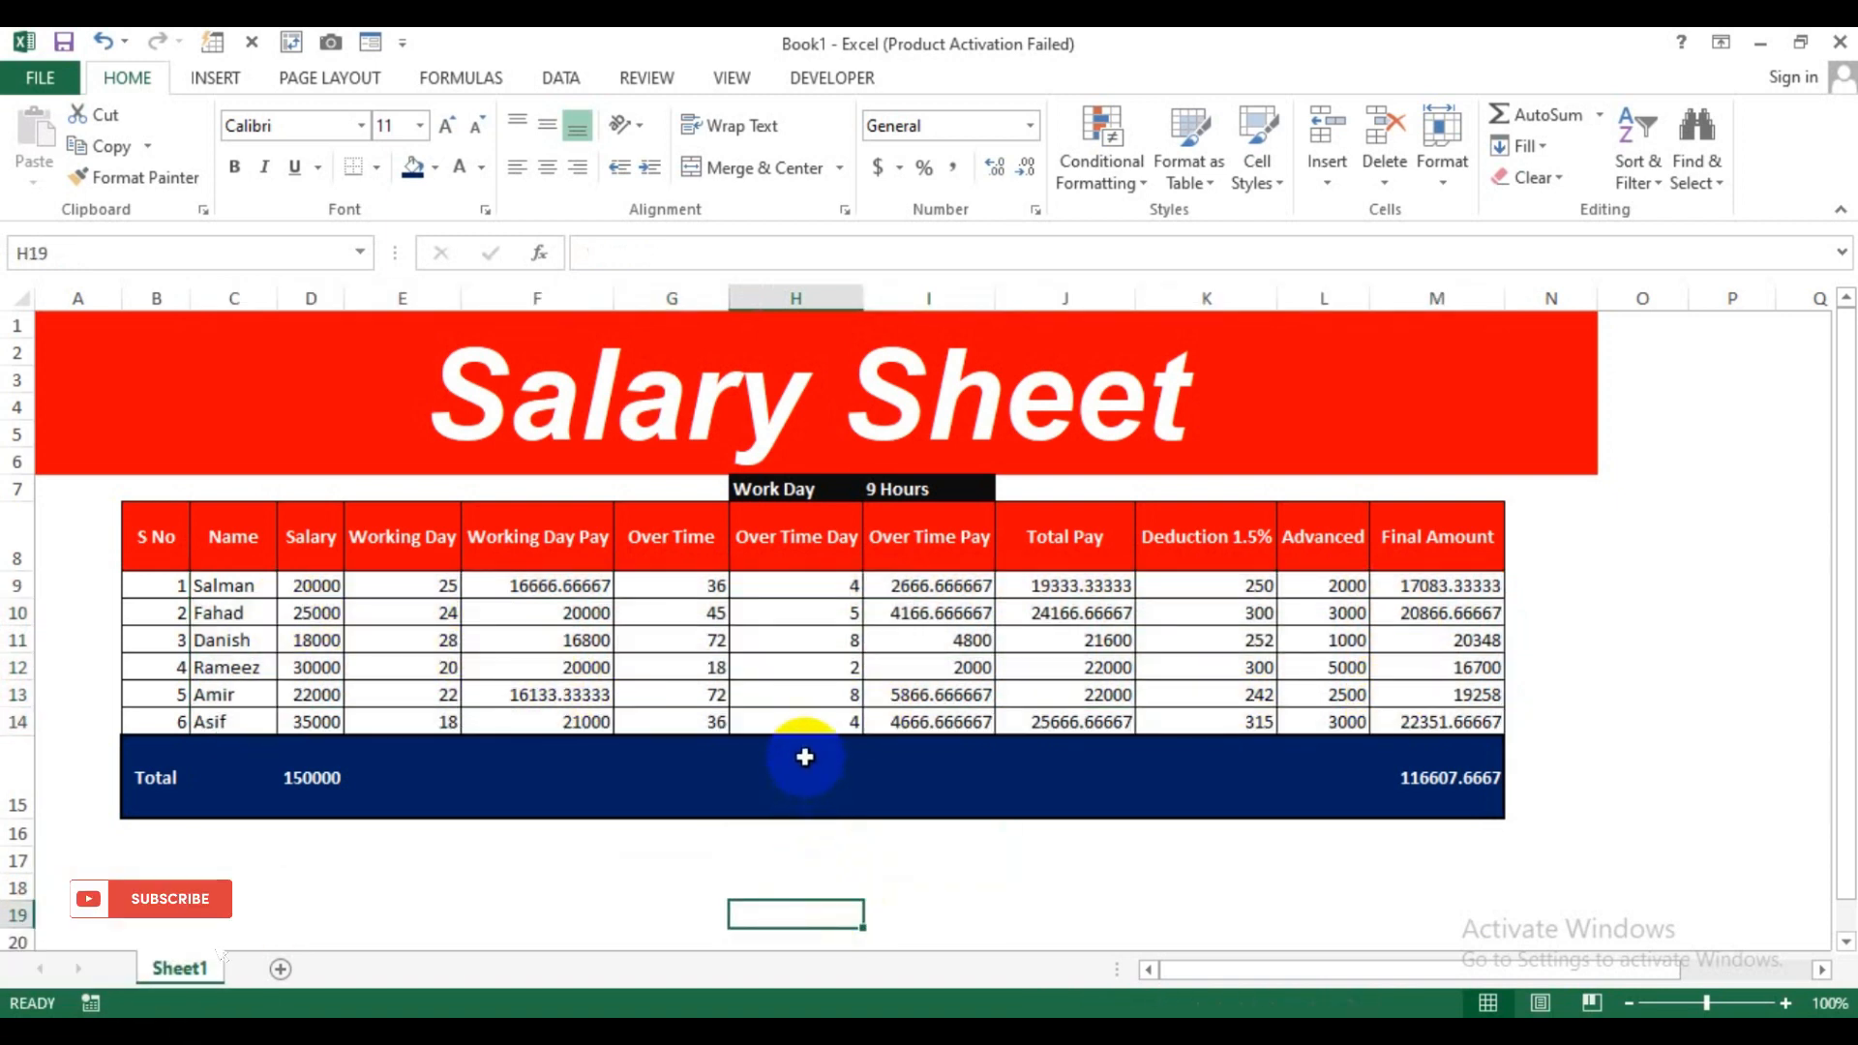
{"action": "left_click", "coordinate": [1549, 661]}
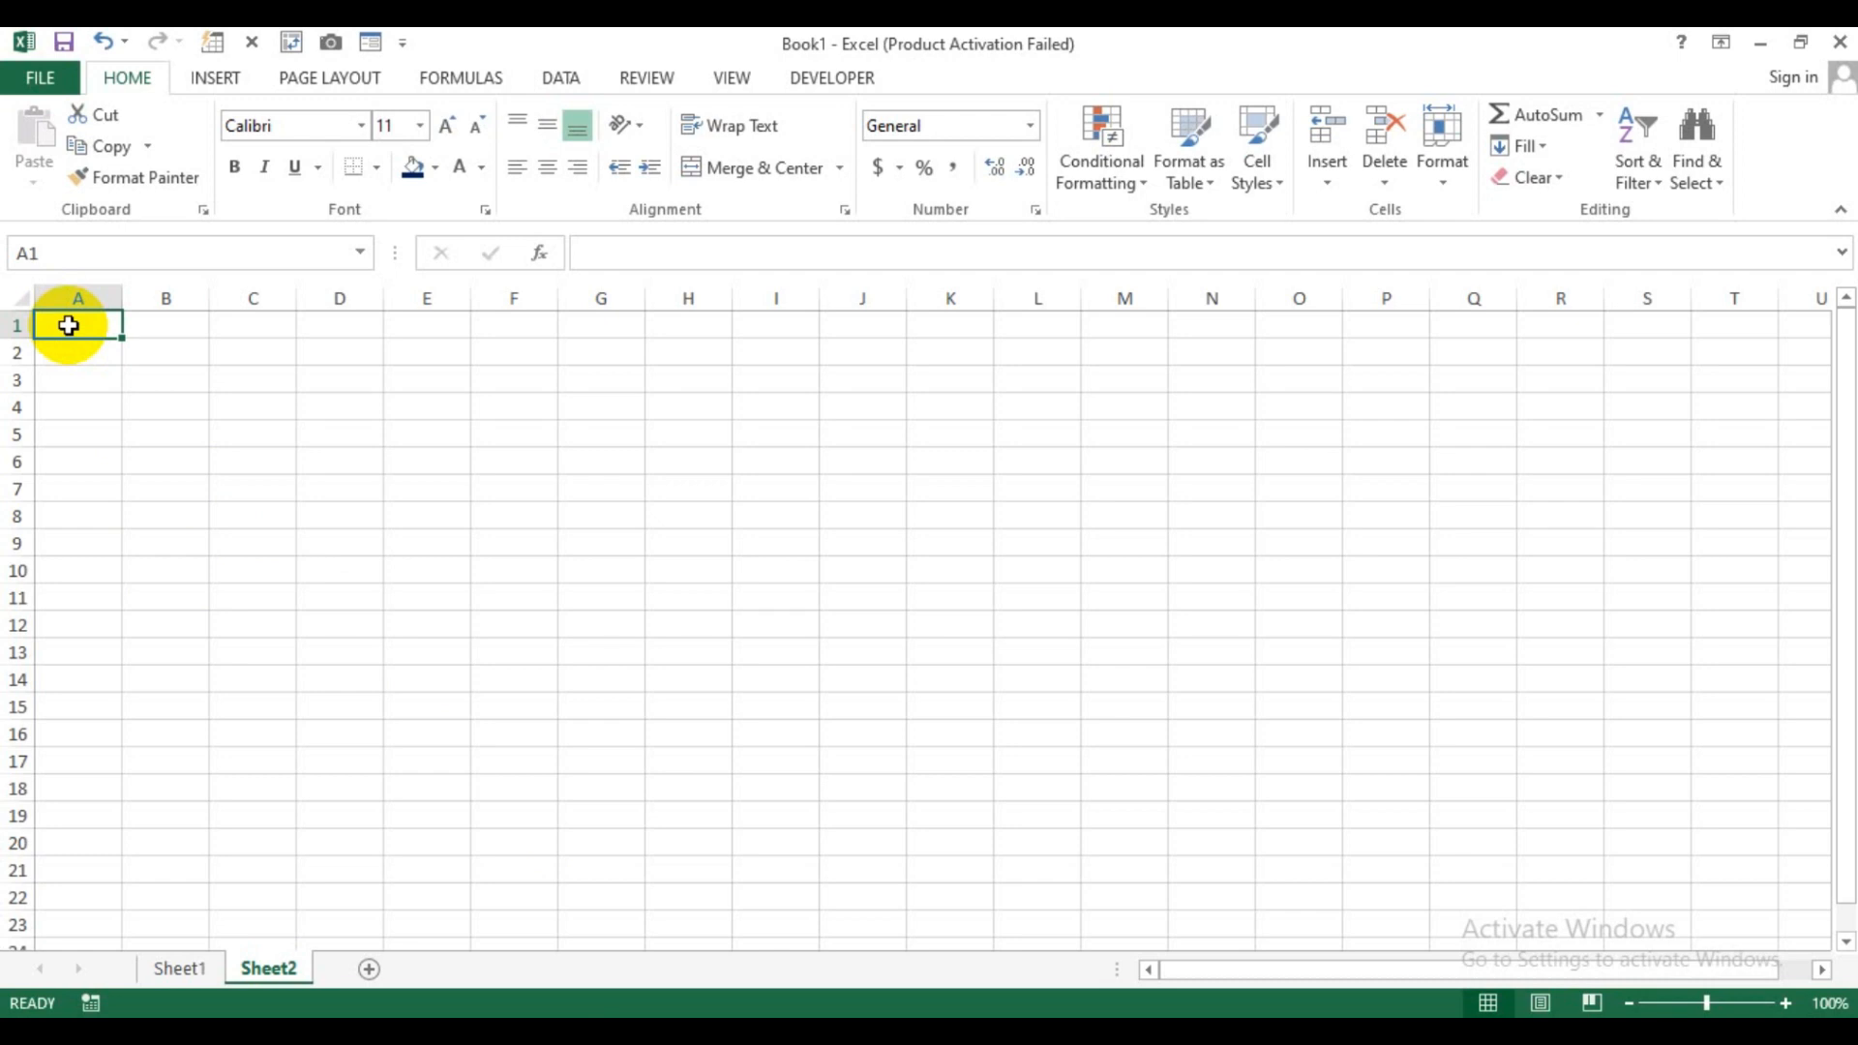
Select A1:N5 on the blank sheet for the title banner, and extend the serial numbers in column B down to 8 in row 15.
{"action": "left_click_drag", "start_coordinate": [68, 325], "coordinate": [1185, 445]}
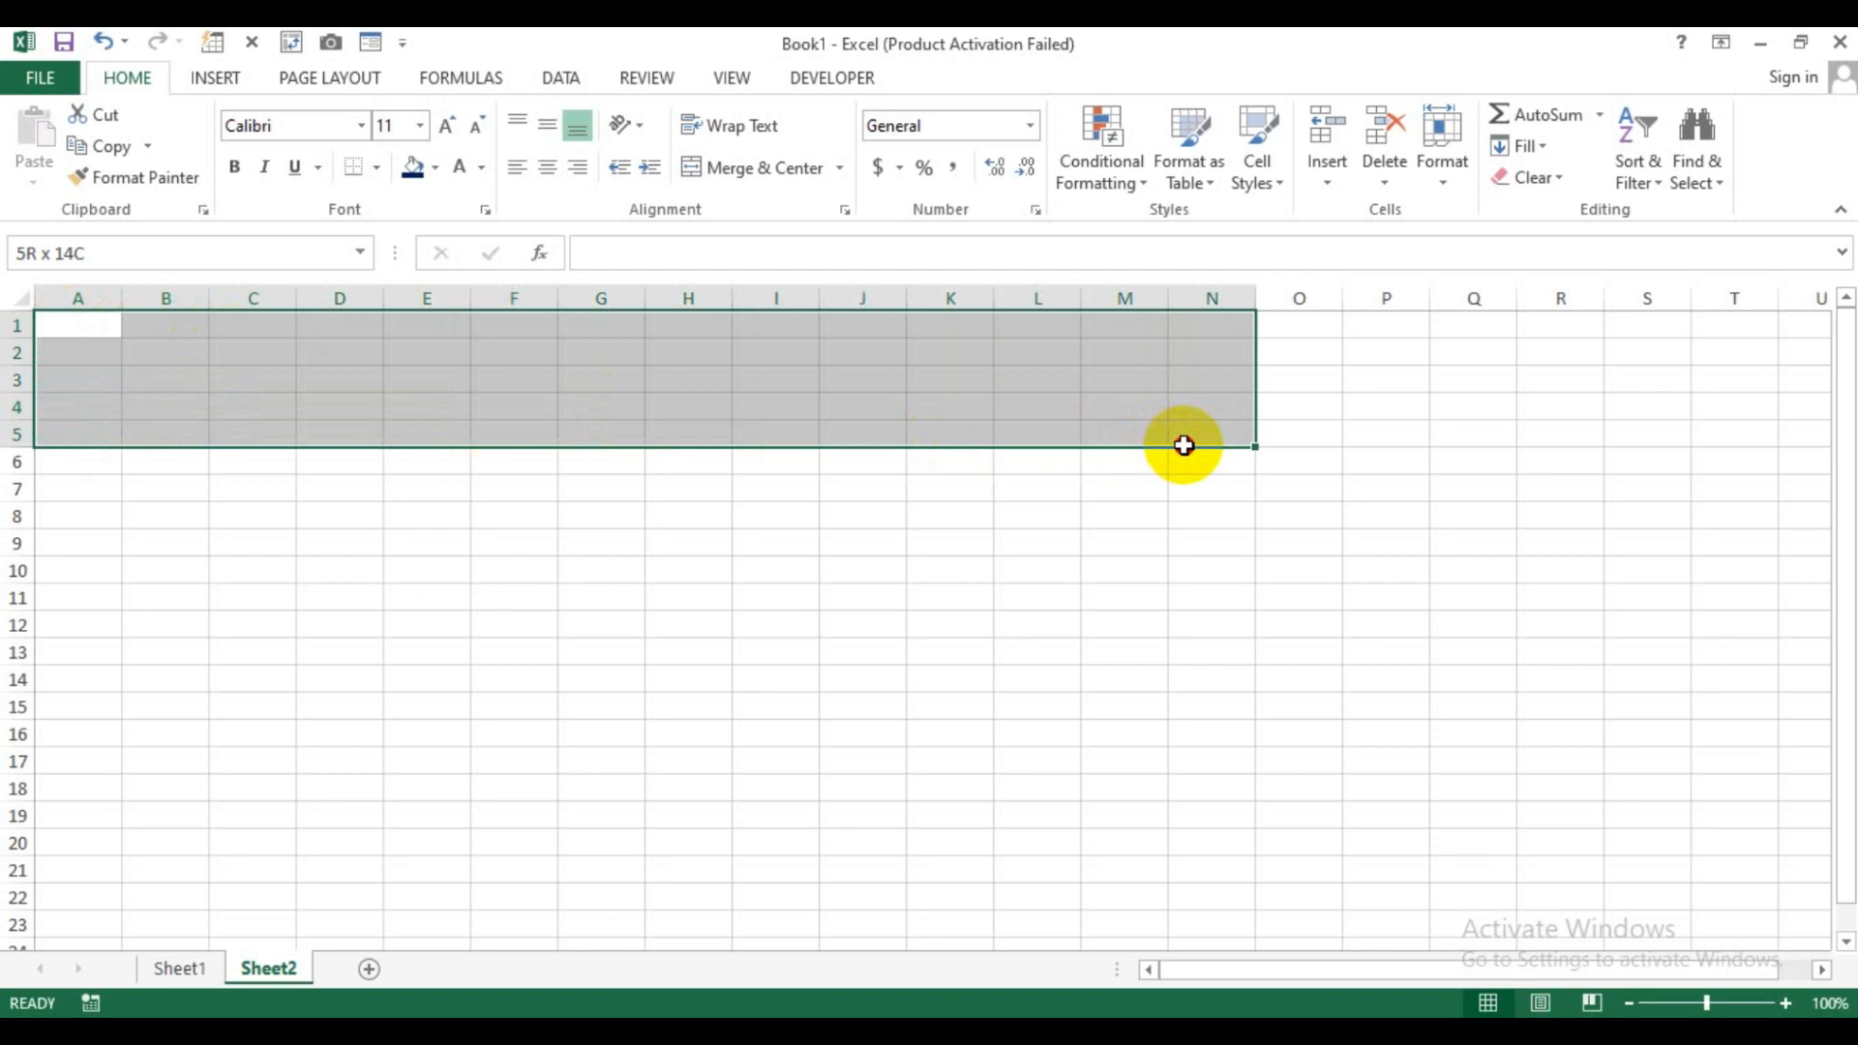
{"action": "left_click_drag", "start_coordinate": [1184, 445], "coordinate": [1184, 445]}
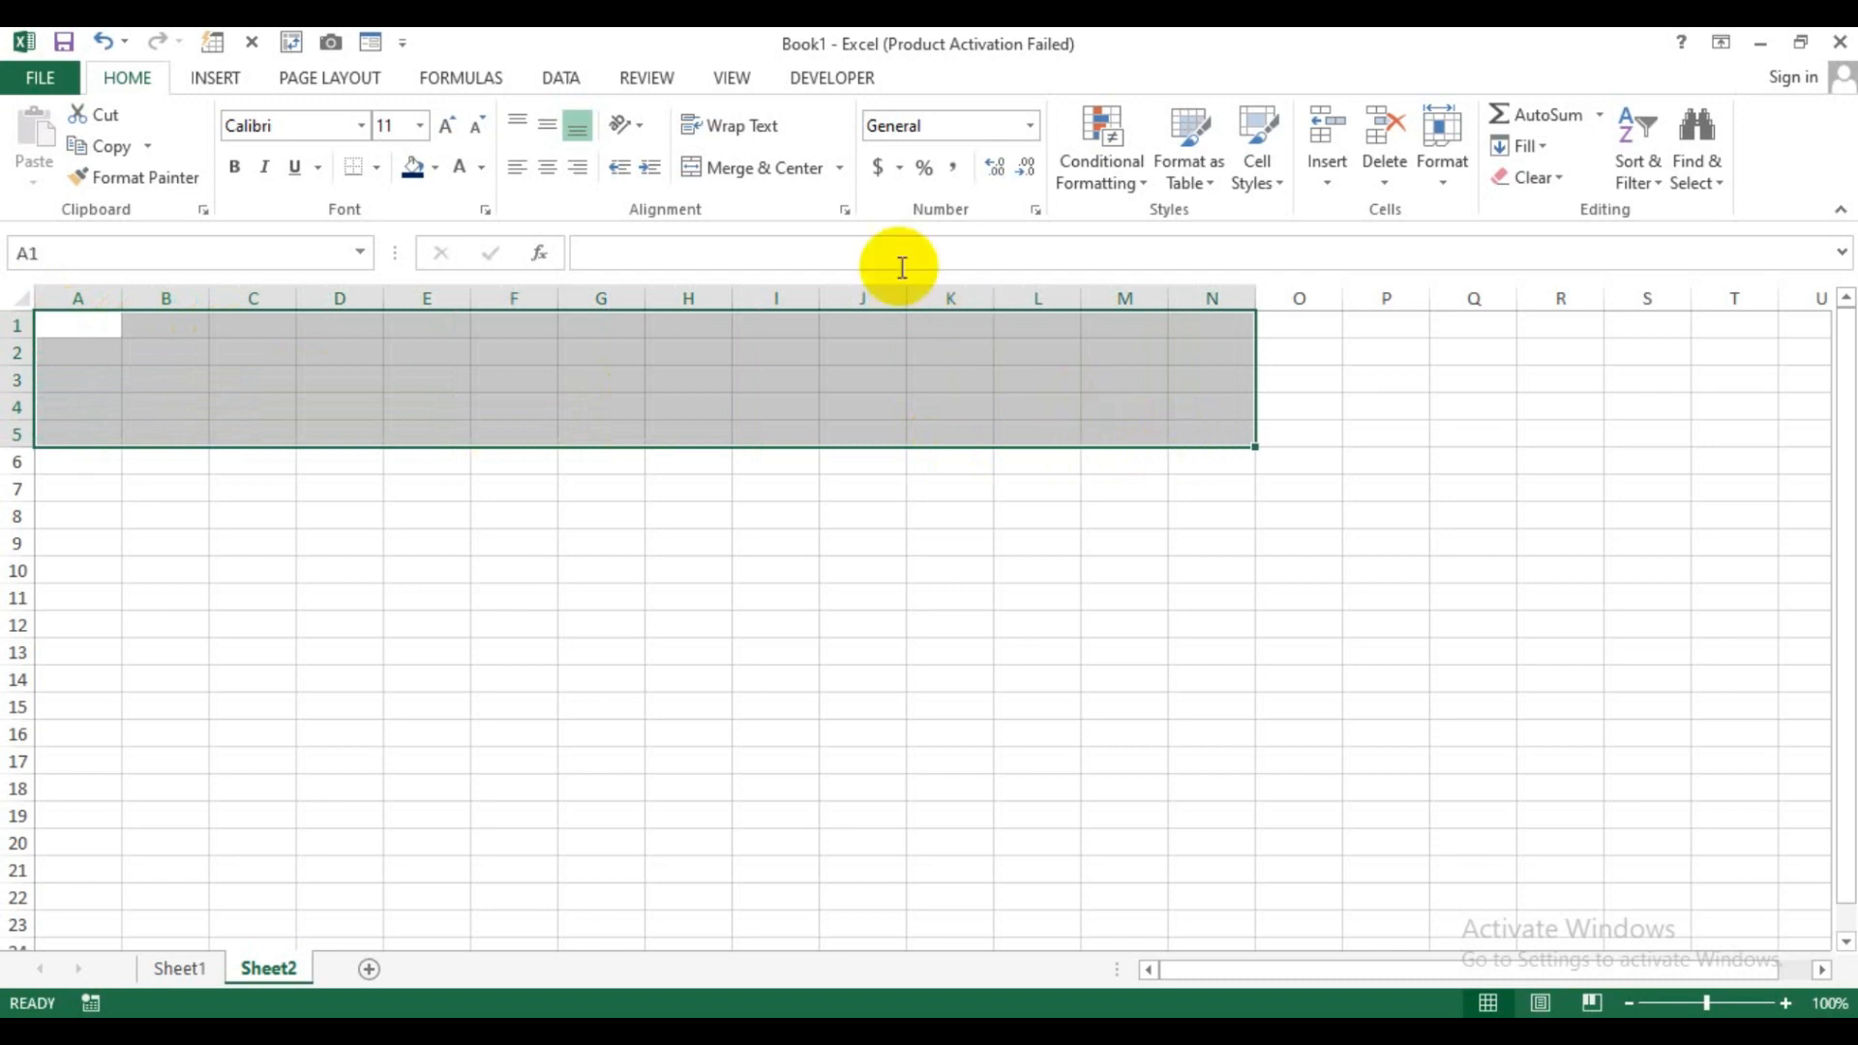
{"action": "left_click_drag", "start_coordinate": [208, 555], "coordinate": [206, 710]}
{"action": "left_click_drag", "start_coordinate": [206, 709], "coordinate": [206, 712]}
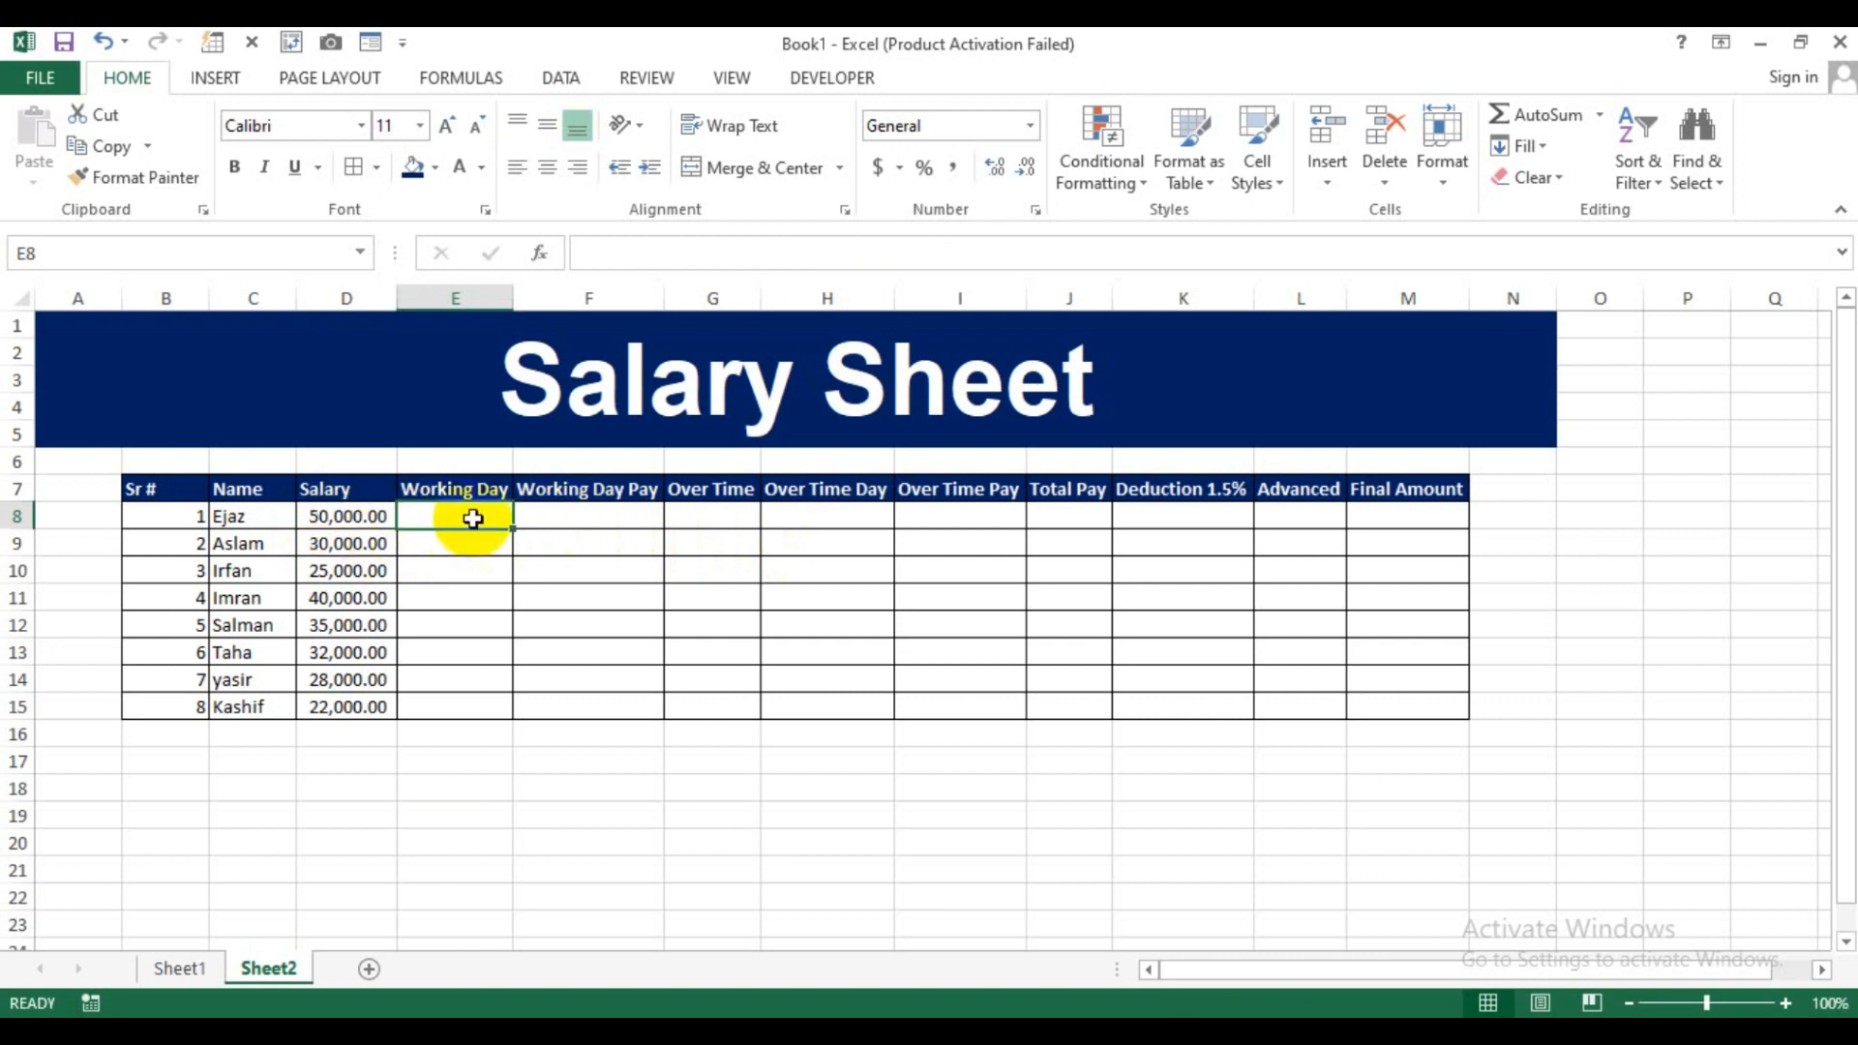
{"action": "left_click_drag", "start_coordinate": [175, 495], "coordinate": [1120, 577]}
{"action": "left_click", "coordinate": [565, 595]}
Enter the working days 25, 24, 28 and 20 for the first four employees in E8:E11.
{"action": "left_click", "coordinate": [483, 520]}
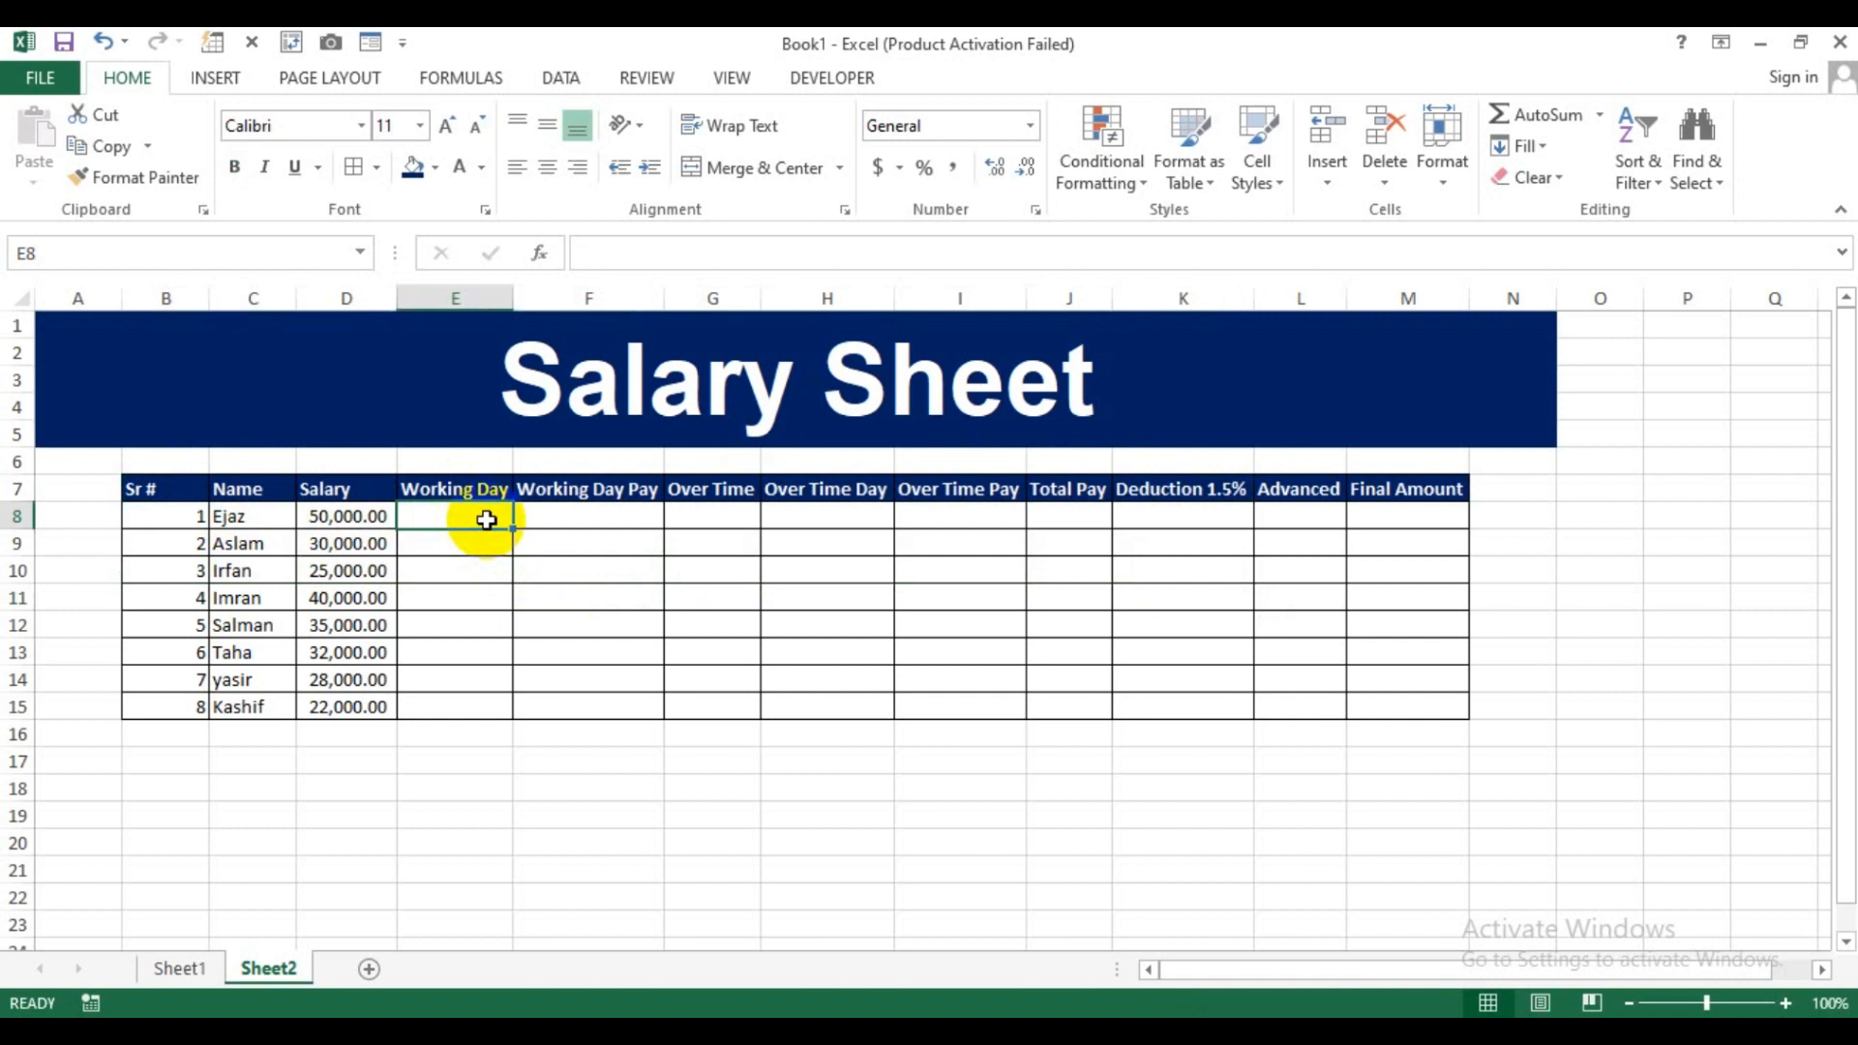
{"action": "type", "text": "25"}
{"action": "key", "text": "Return"}
{"action": "type", "text": "2"}
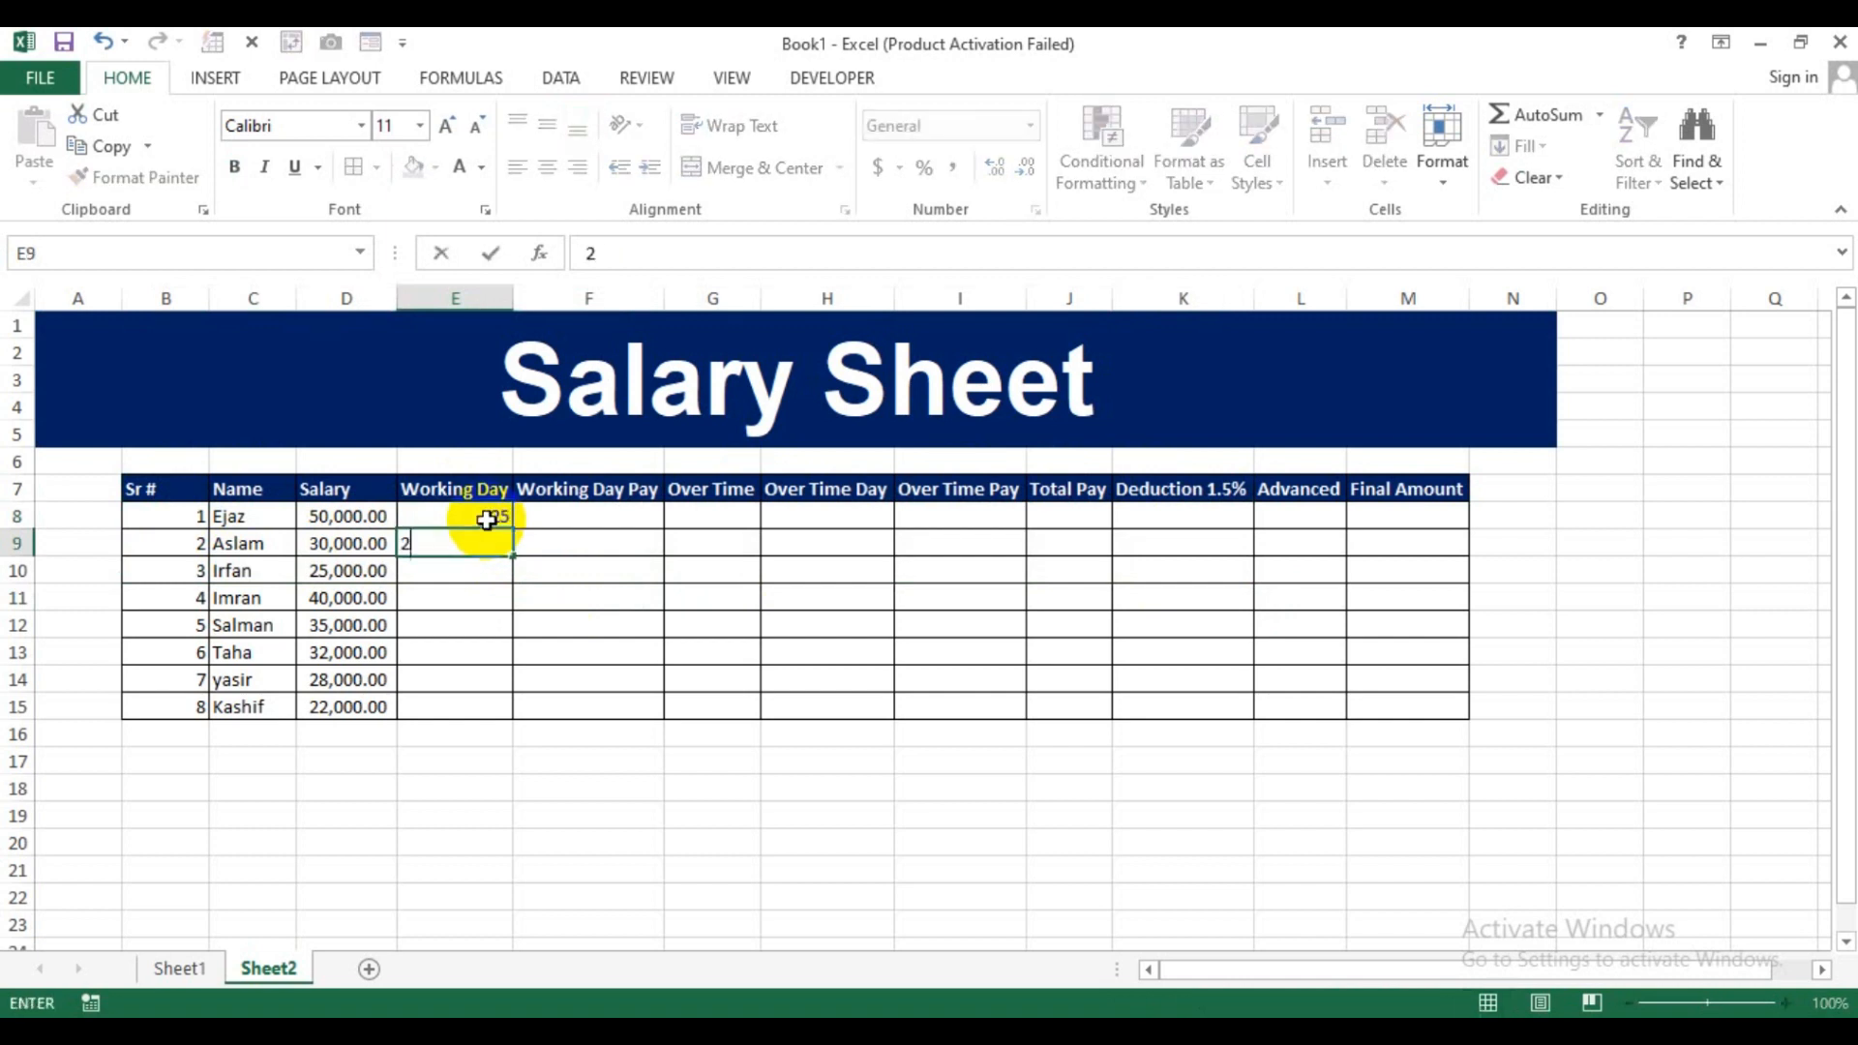
{"action": "type", "text": "4"}
{"action": "key", "text": "Return"}
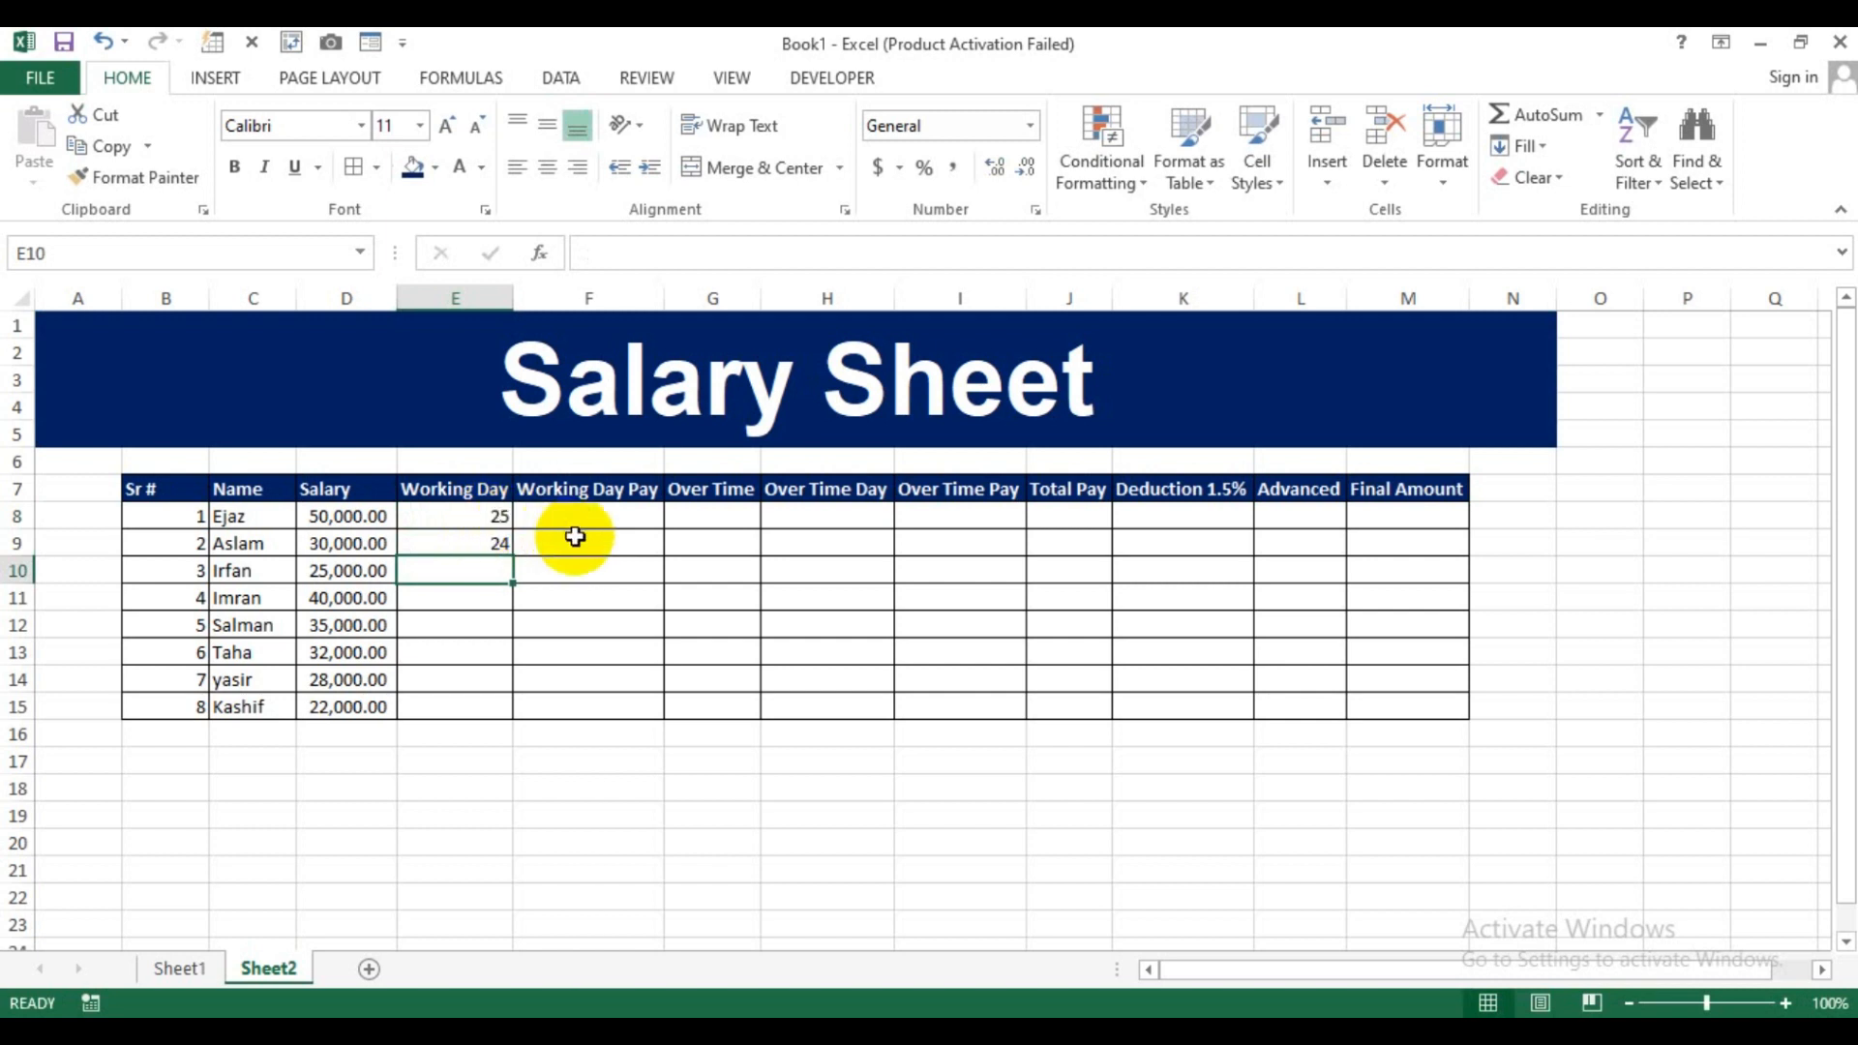
{"action": "type", "text": "28"}
{"action": "key", "text": "Return"}
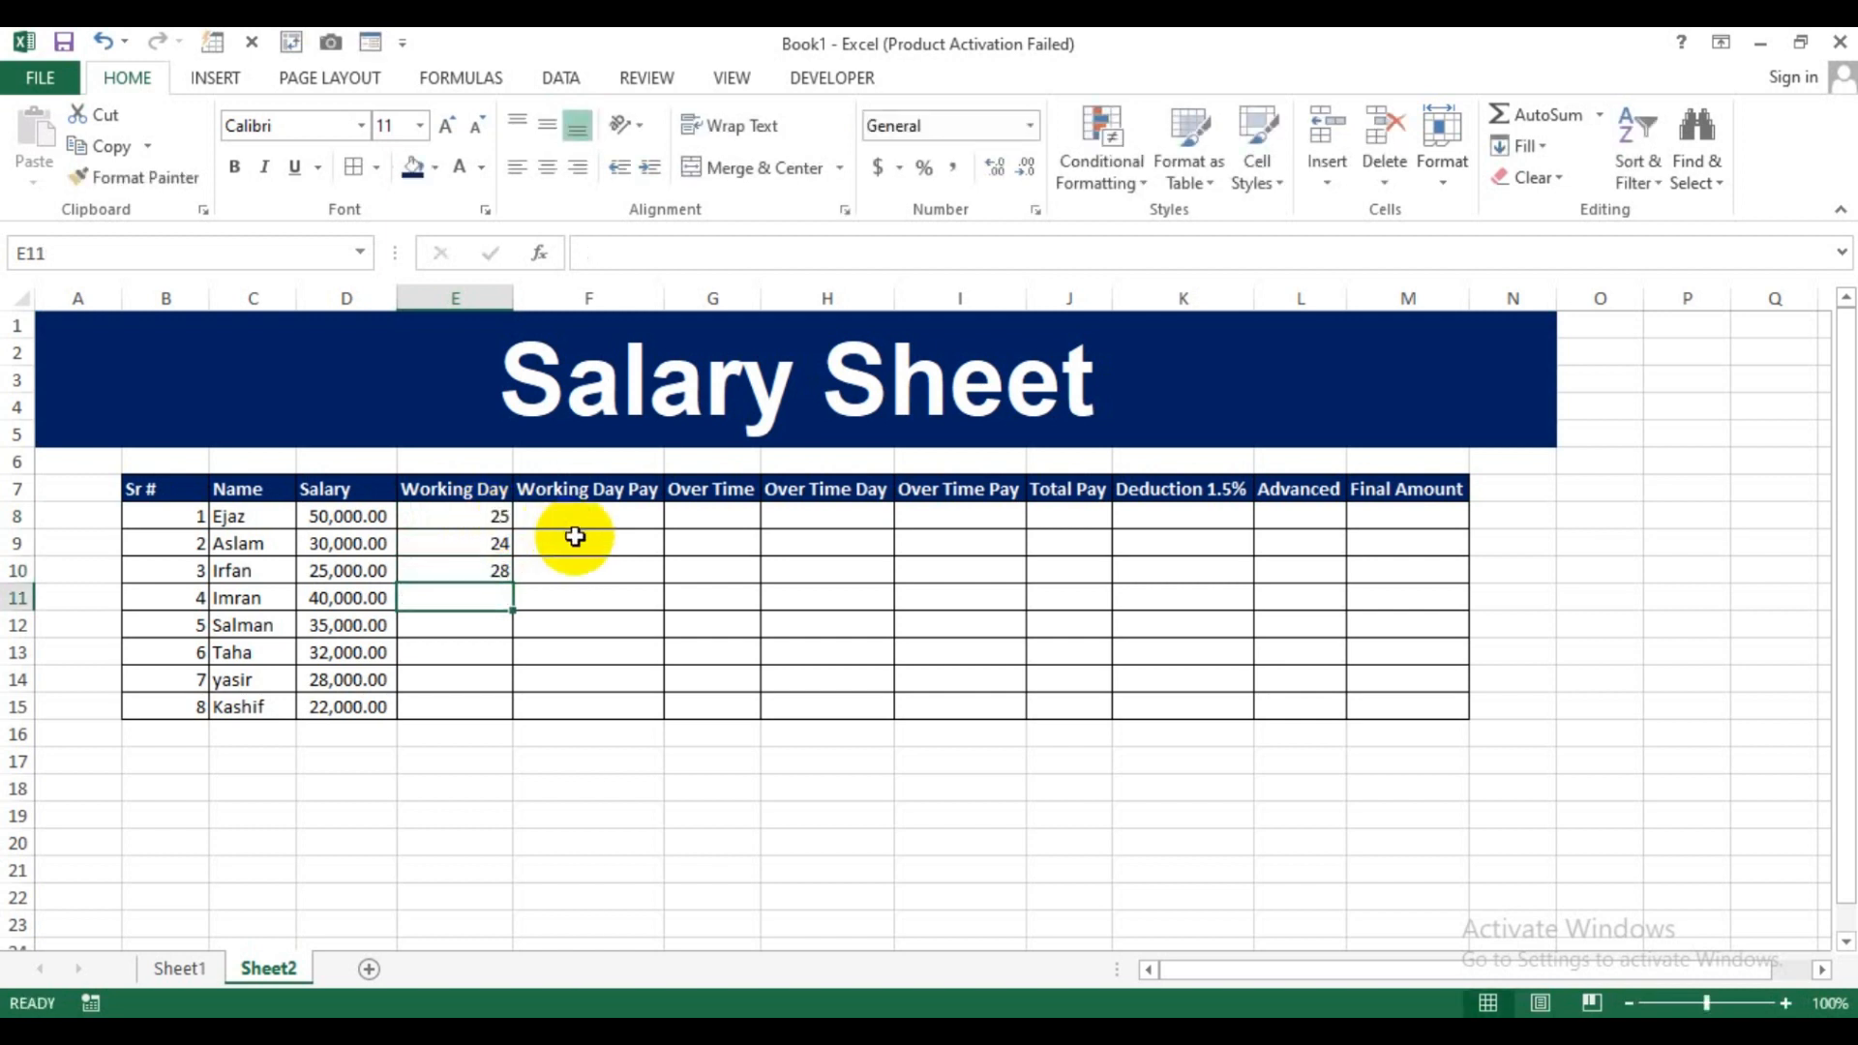
{"action": "type", "text": "20"}
{"action": "key", "text": "Return"}
Enter the working days 22, 29, 30 and 27 for the last four employees in E12:E15.
{"action": "type", "text": "22"}
{"action": "key", "text": "Return"}
{"action": "type", "text": "2"}
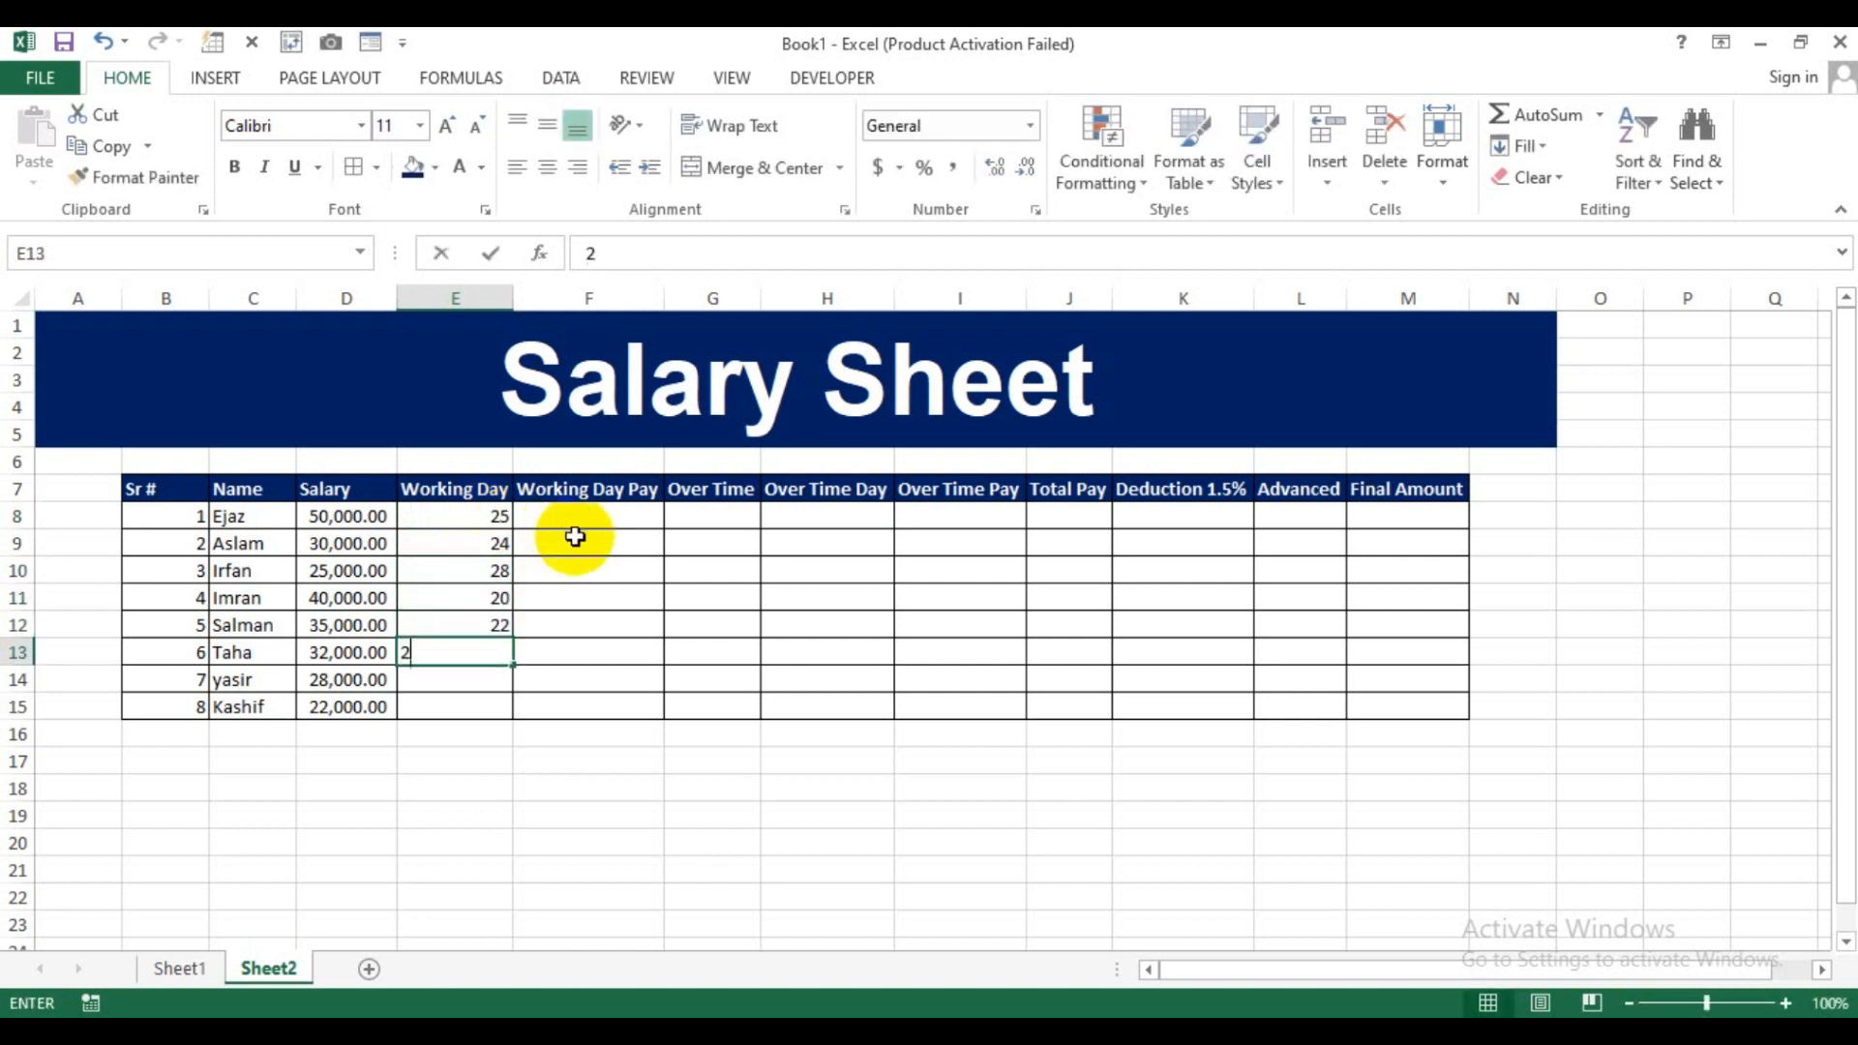
{"action": "type", "text": "9"}
{"action": "key", "text": "Return"}
{"action": "type", "text": "30"}
{"action": "key", "text": "Return"}
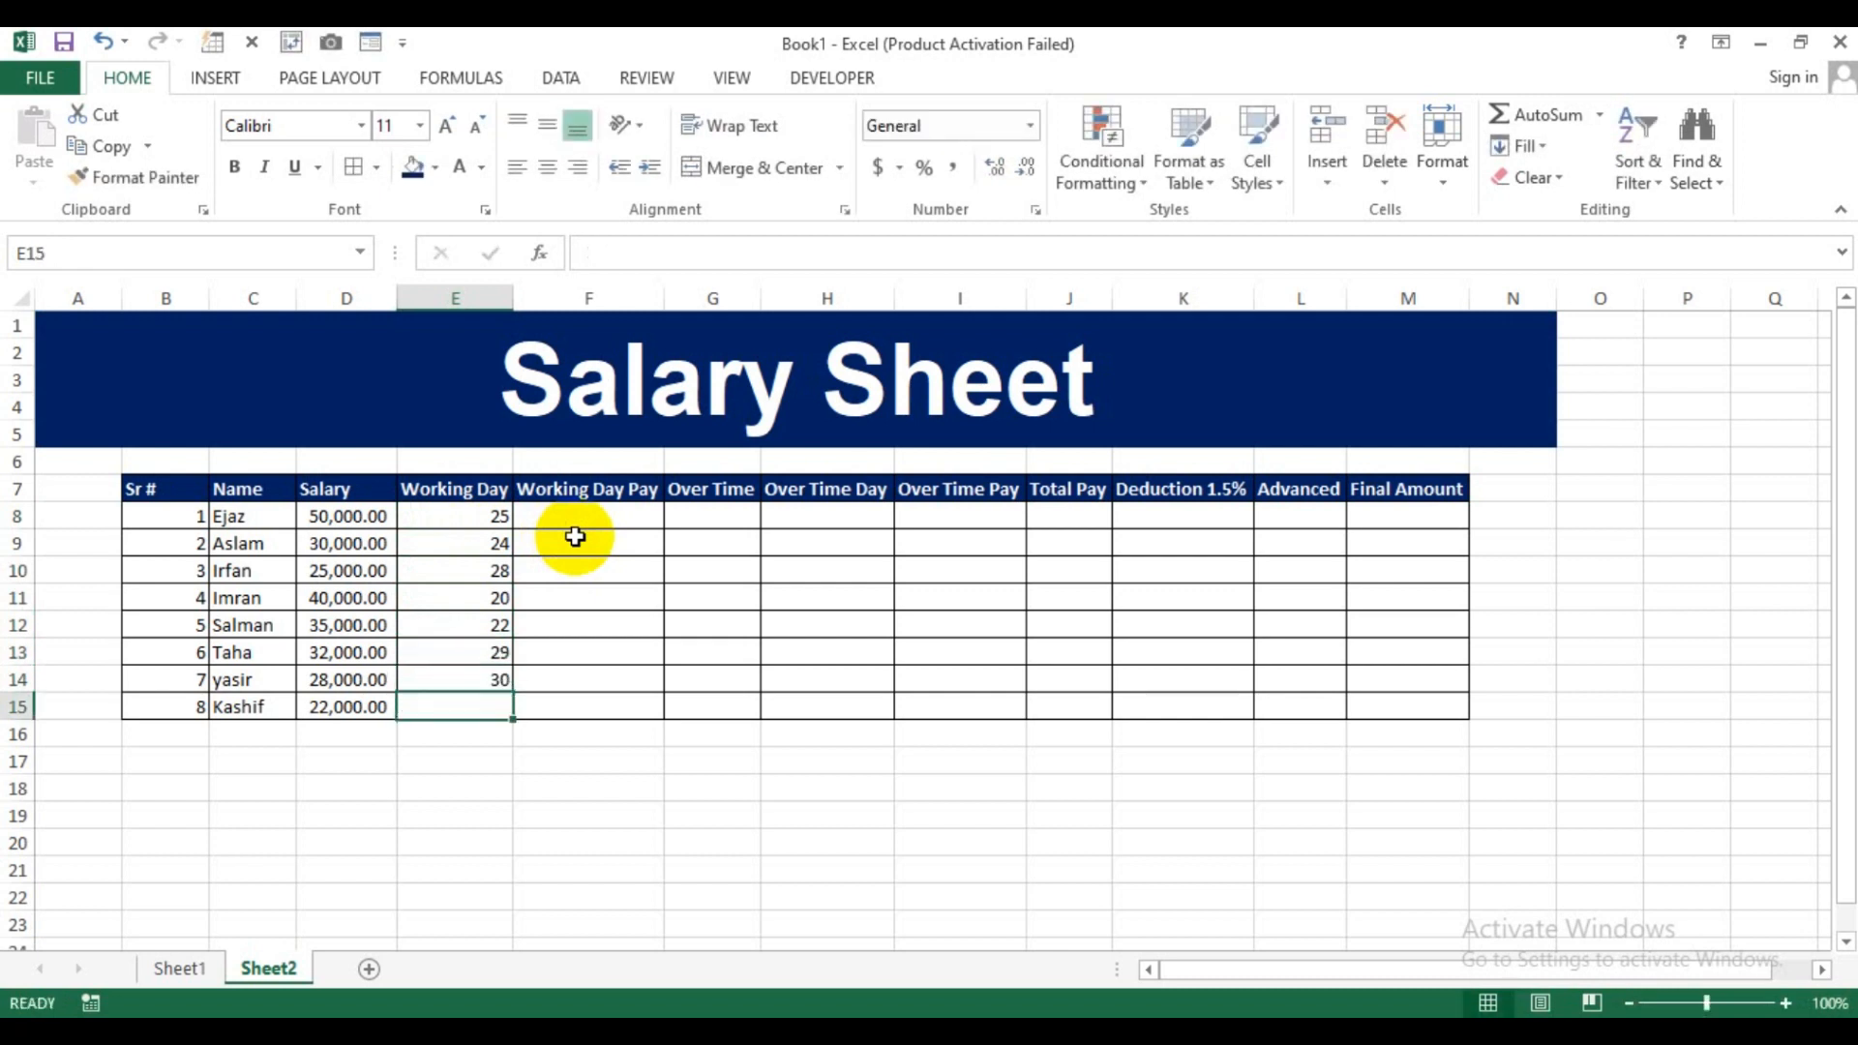
{"action": "type", "text": "27"}
{"action": "key", "text": "Return"}
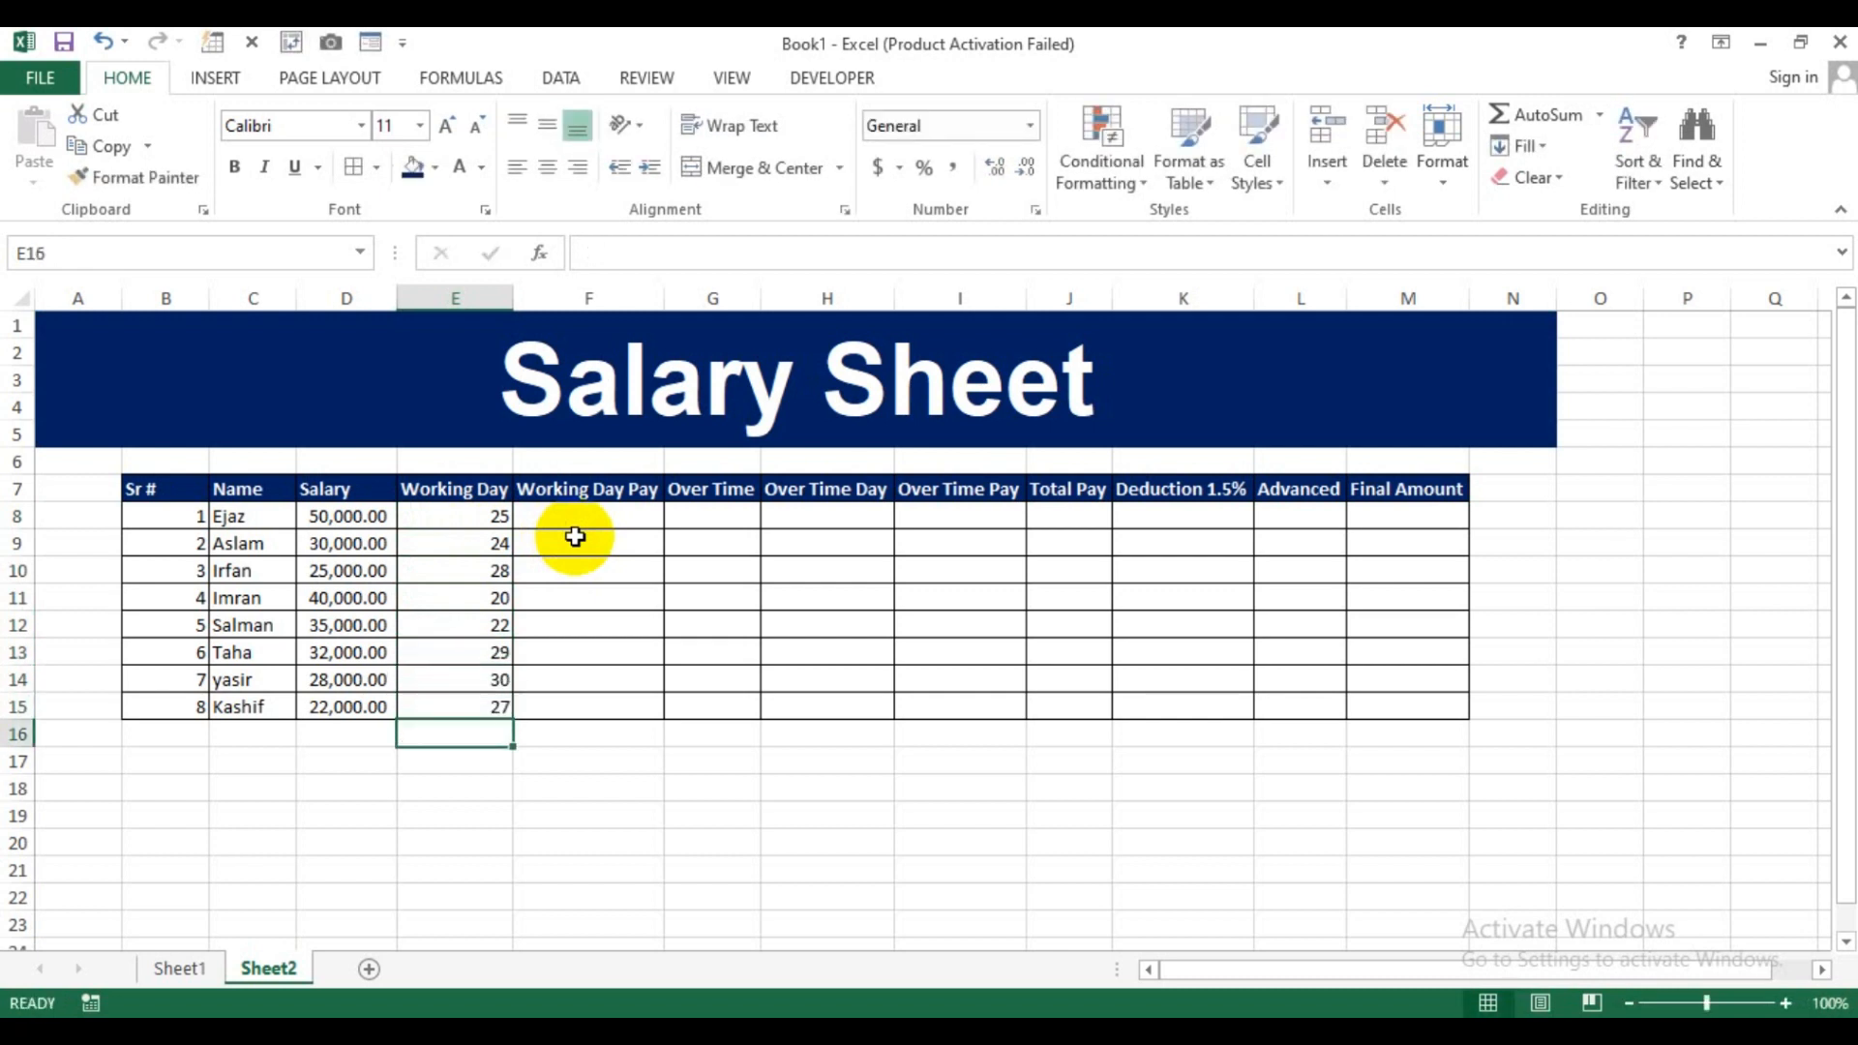
Calculate Working Day Pay in F8 with the formula =(D8*E8/30) and fill it down to F15.
{"action": "left_click", "coordinate": [608, 520]}
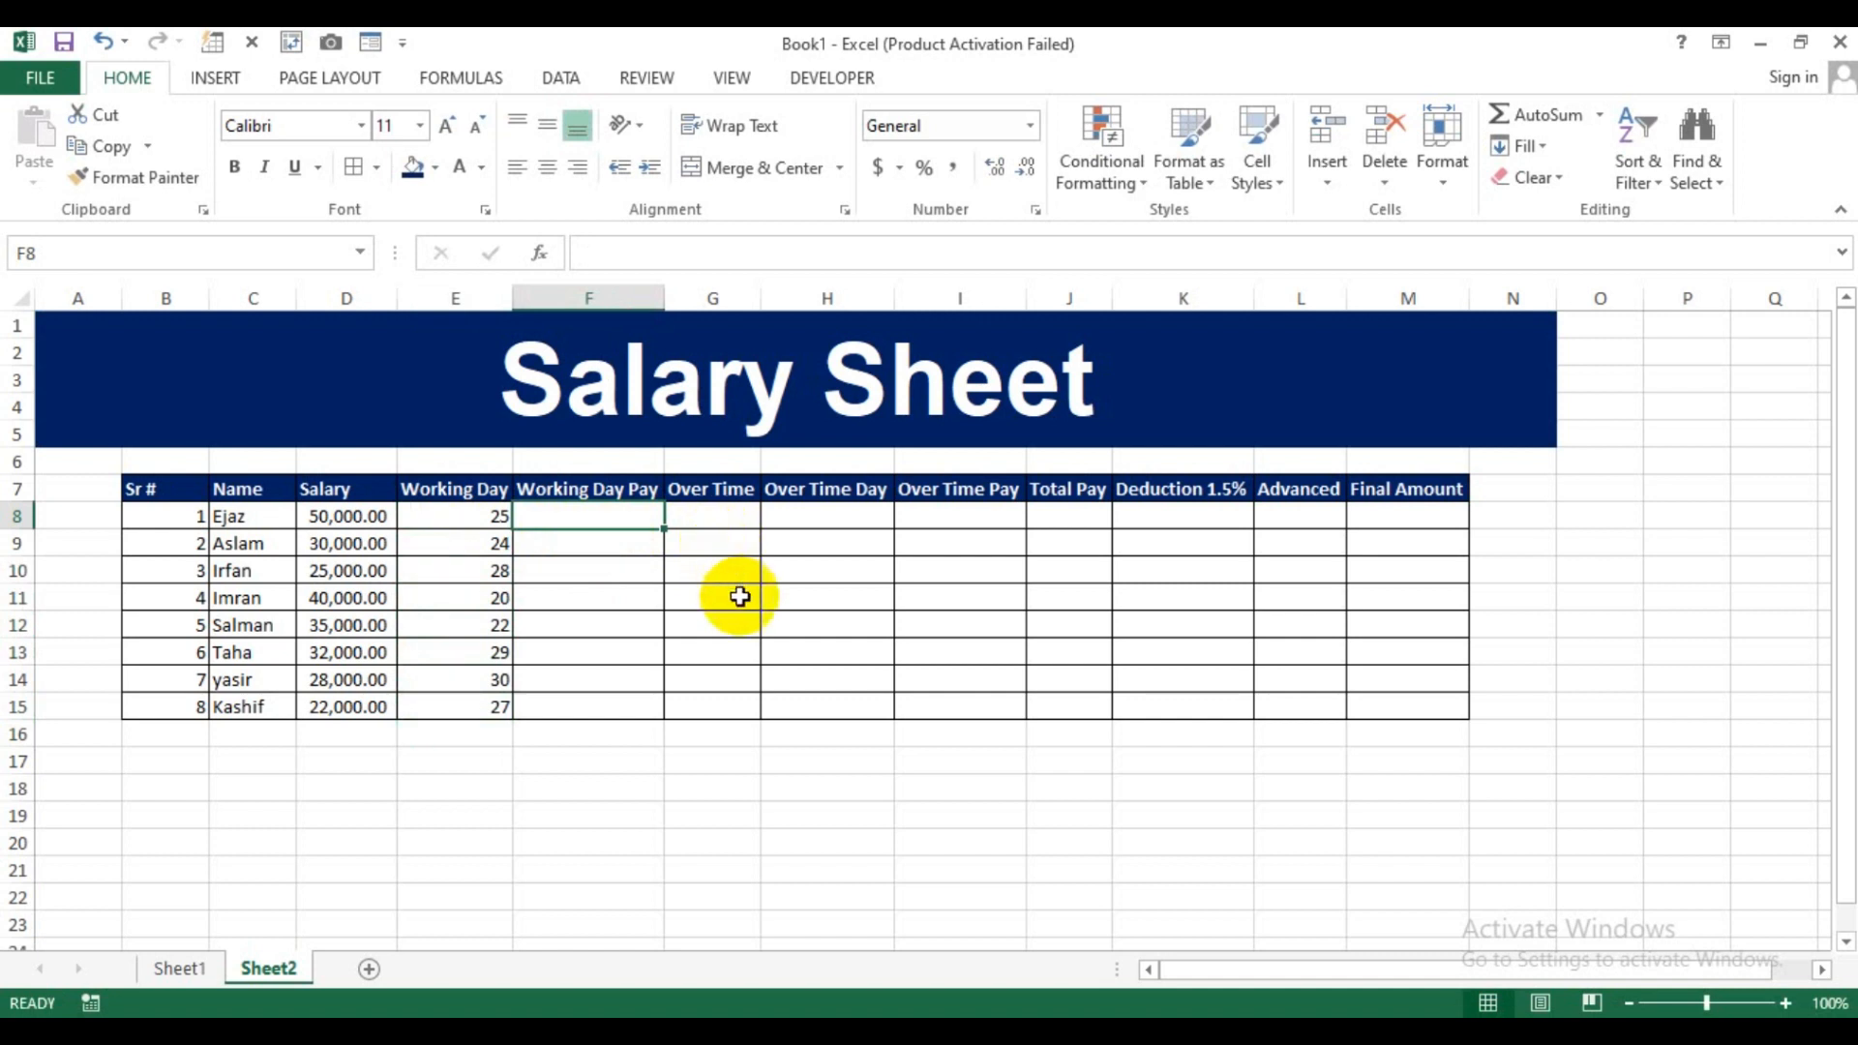
{"action": "type", "text": "=("}
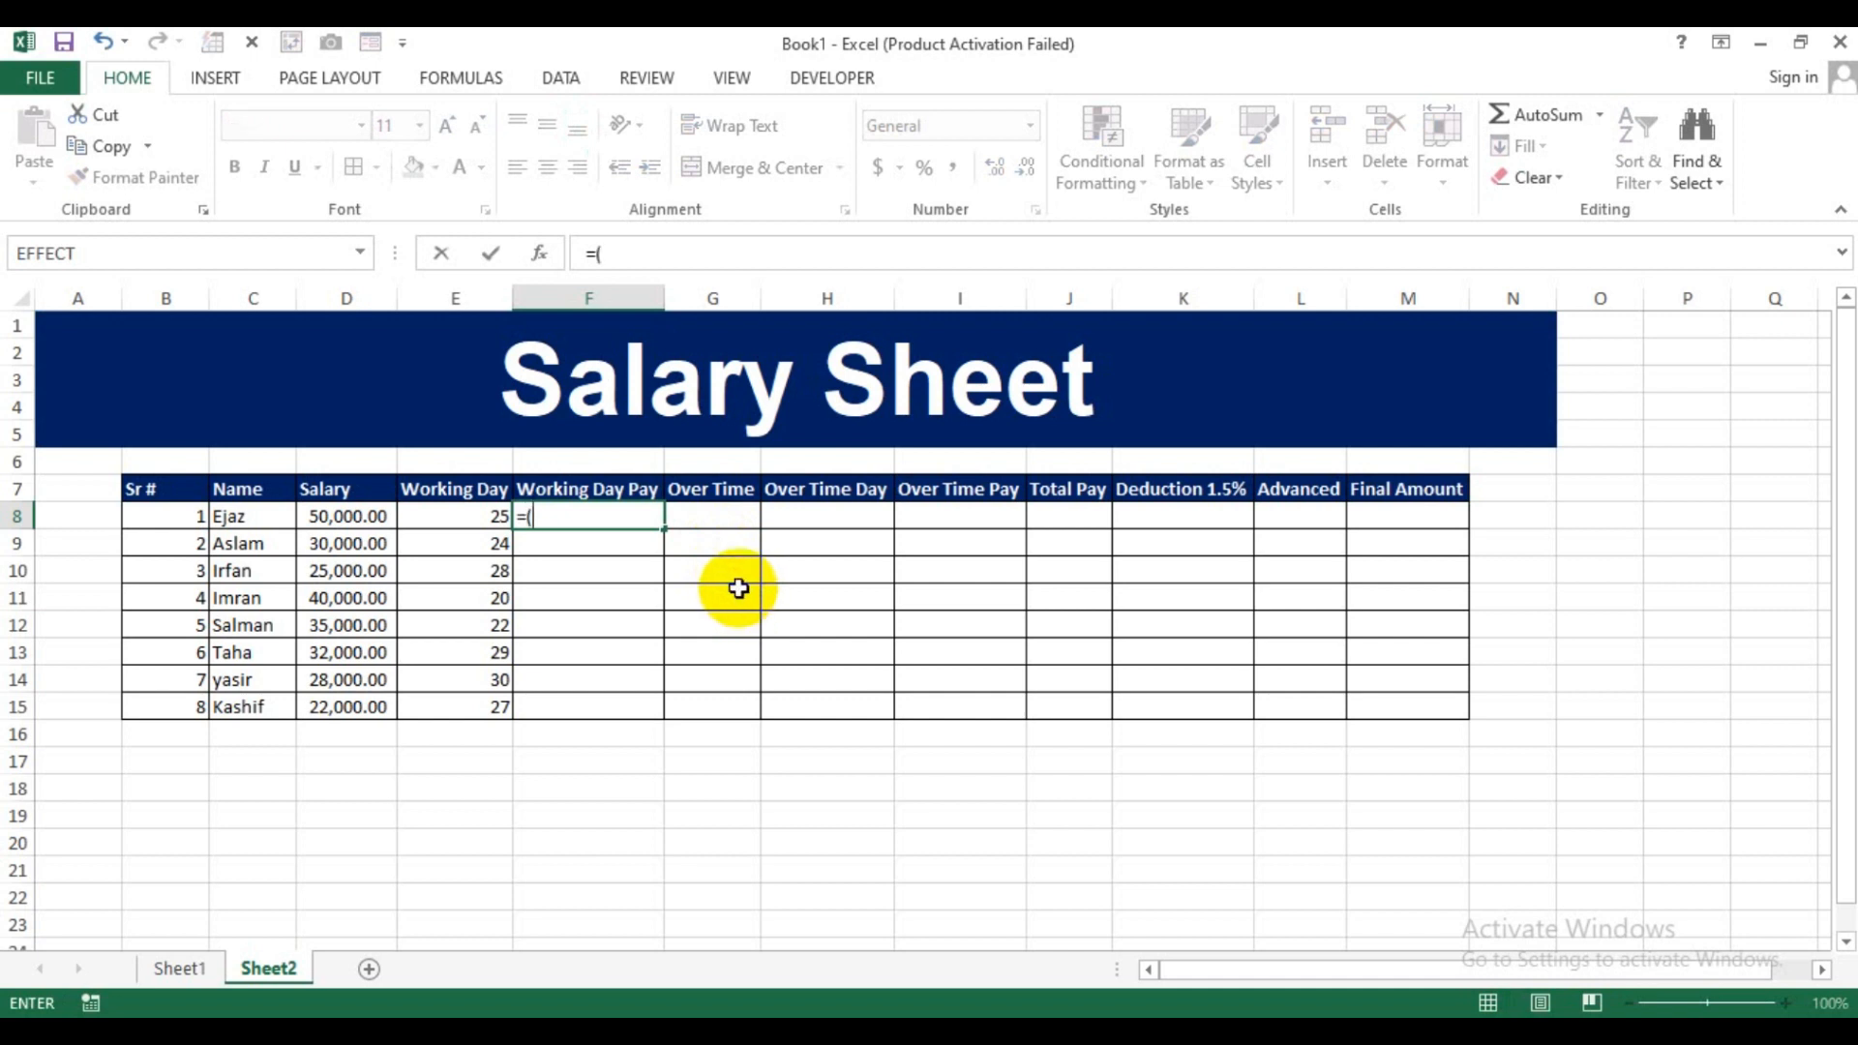
{"action": "left_click", "coordinate": [365, 520]}
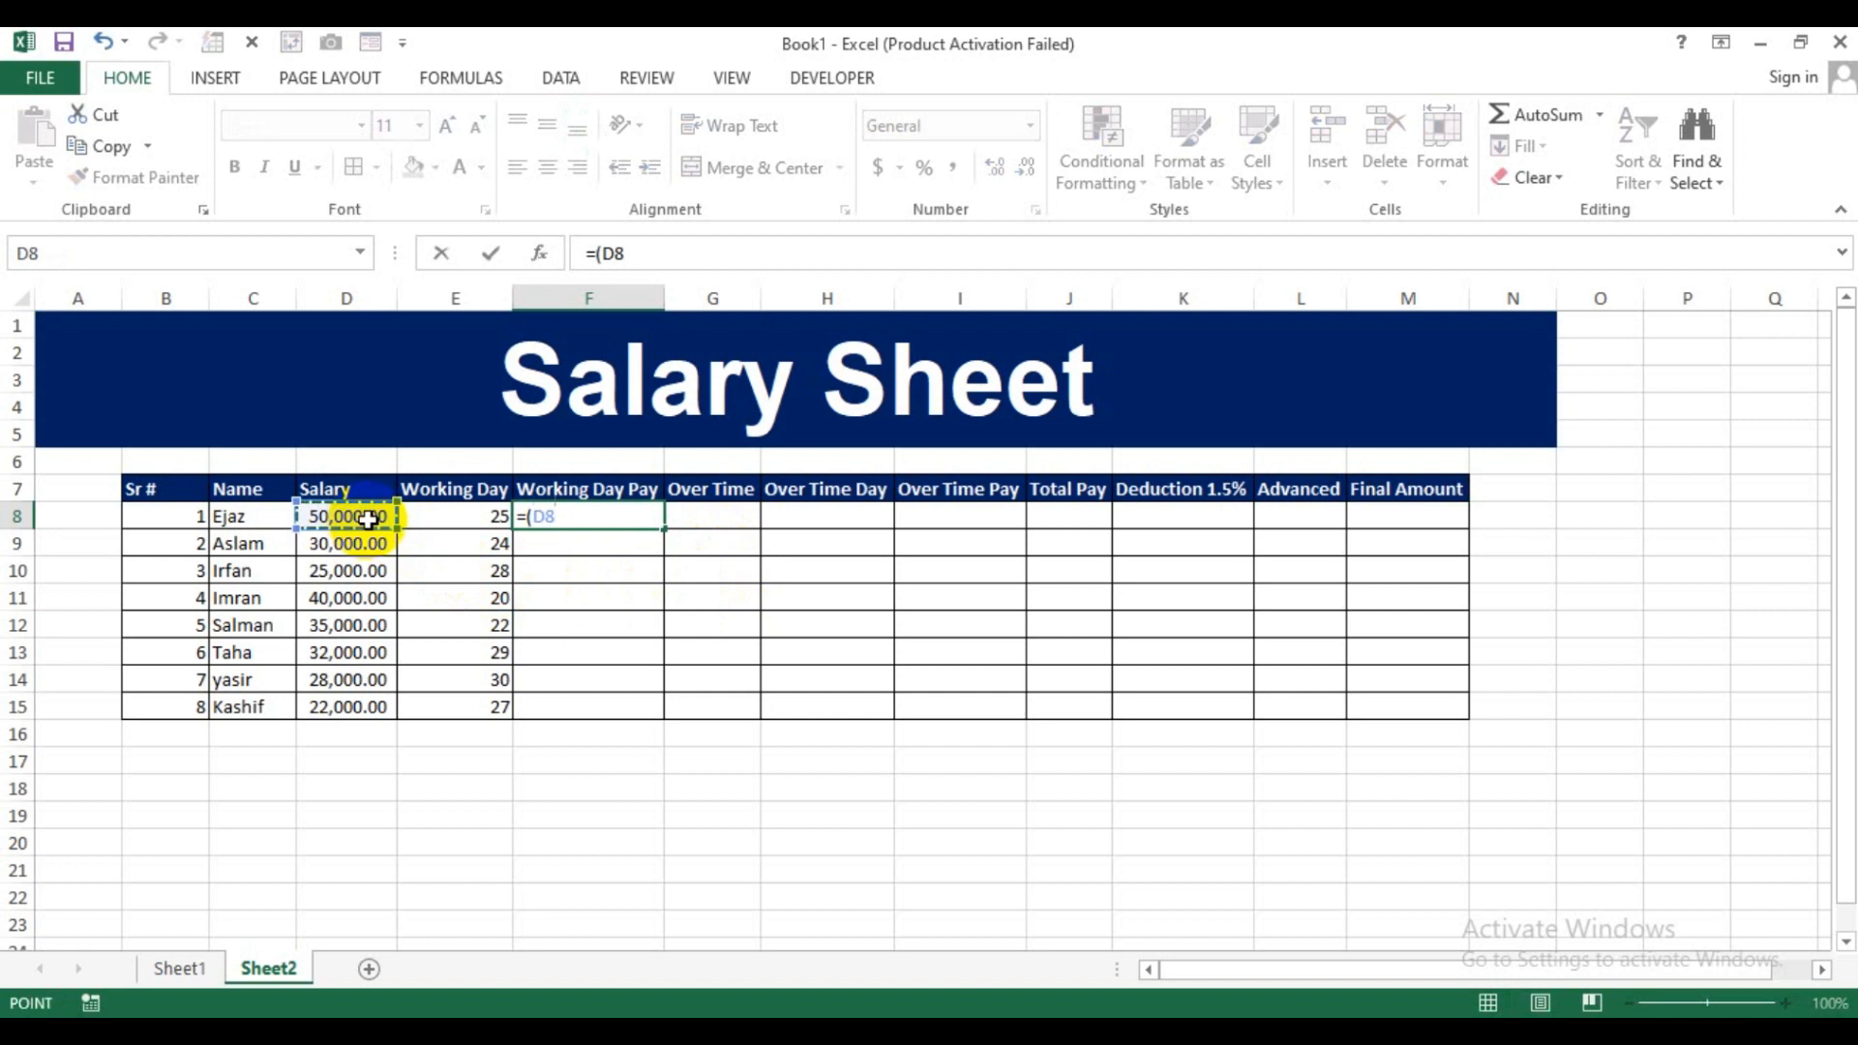
{"action": "type", "text": "*"}
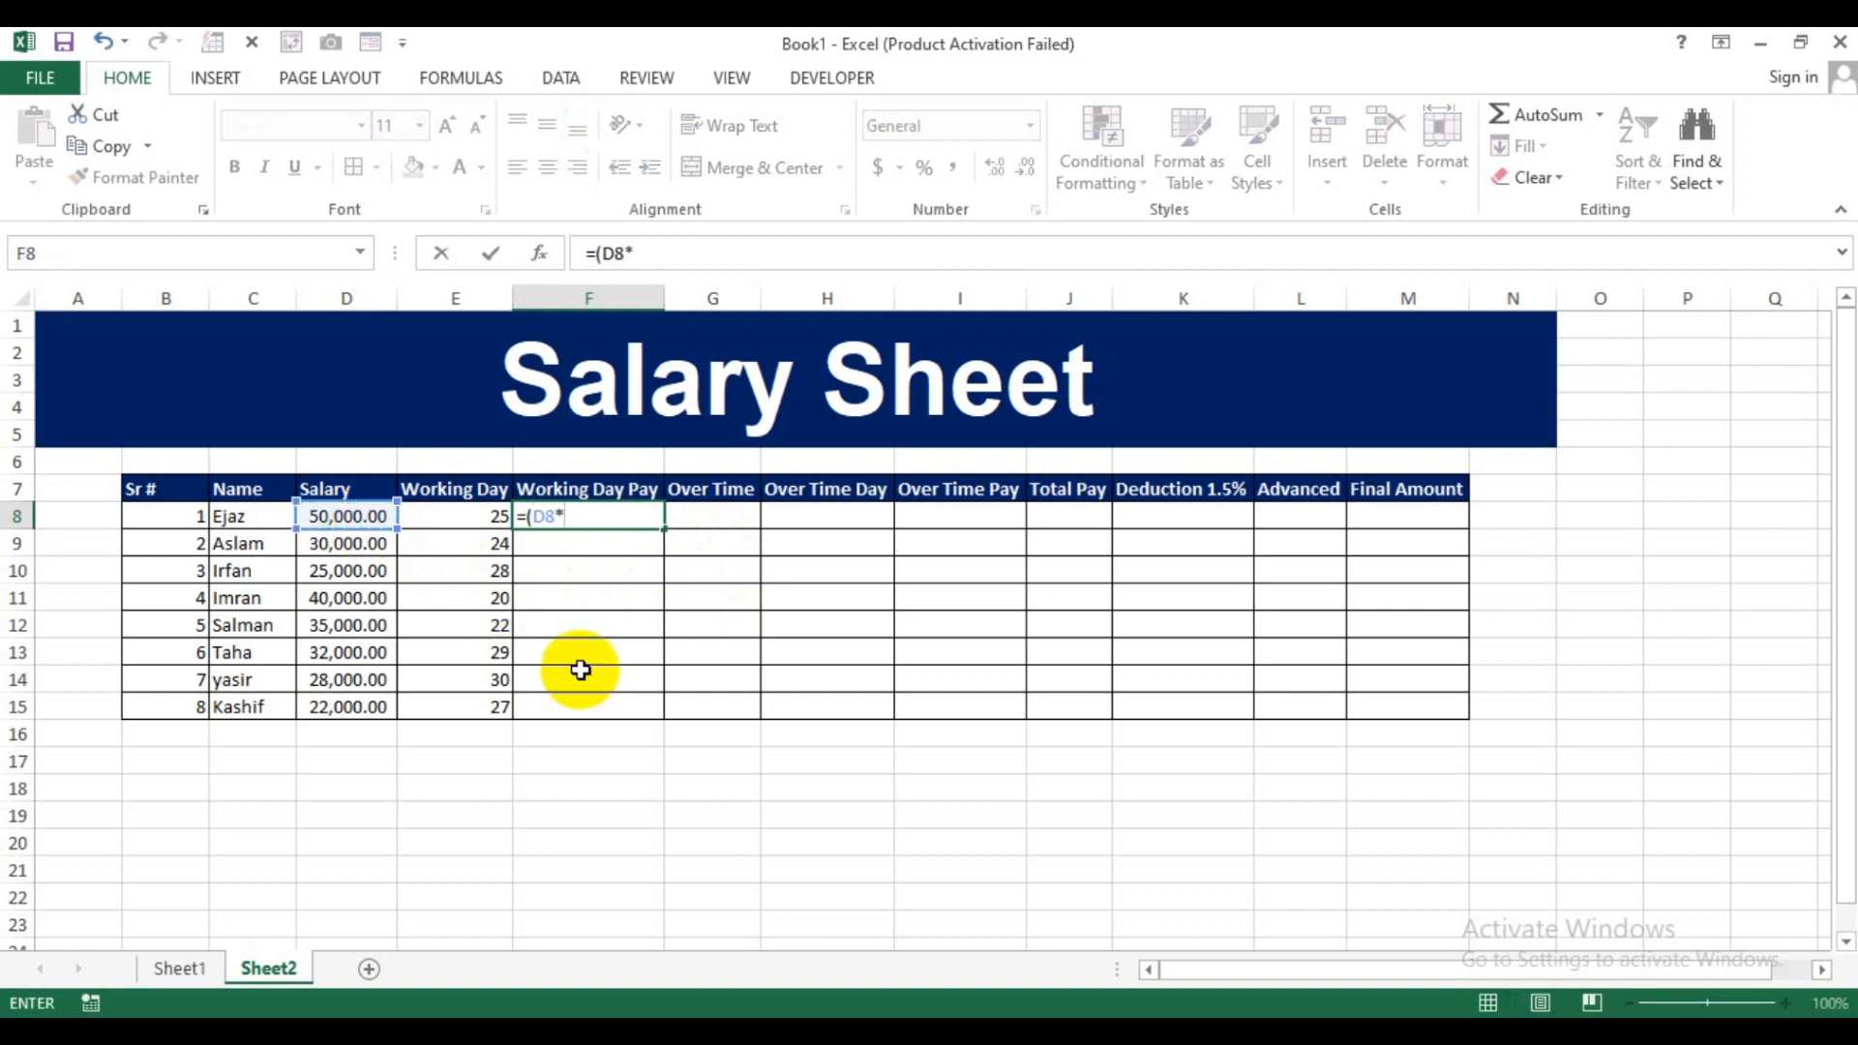
{"action": "left_click", "coordinate": [490, 516]}
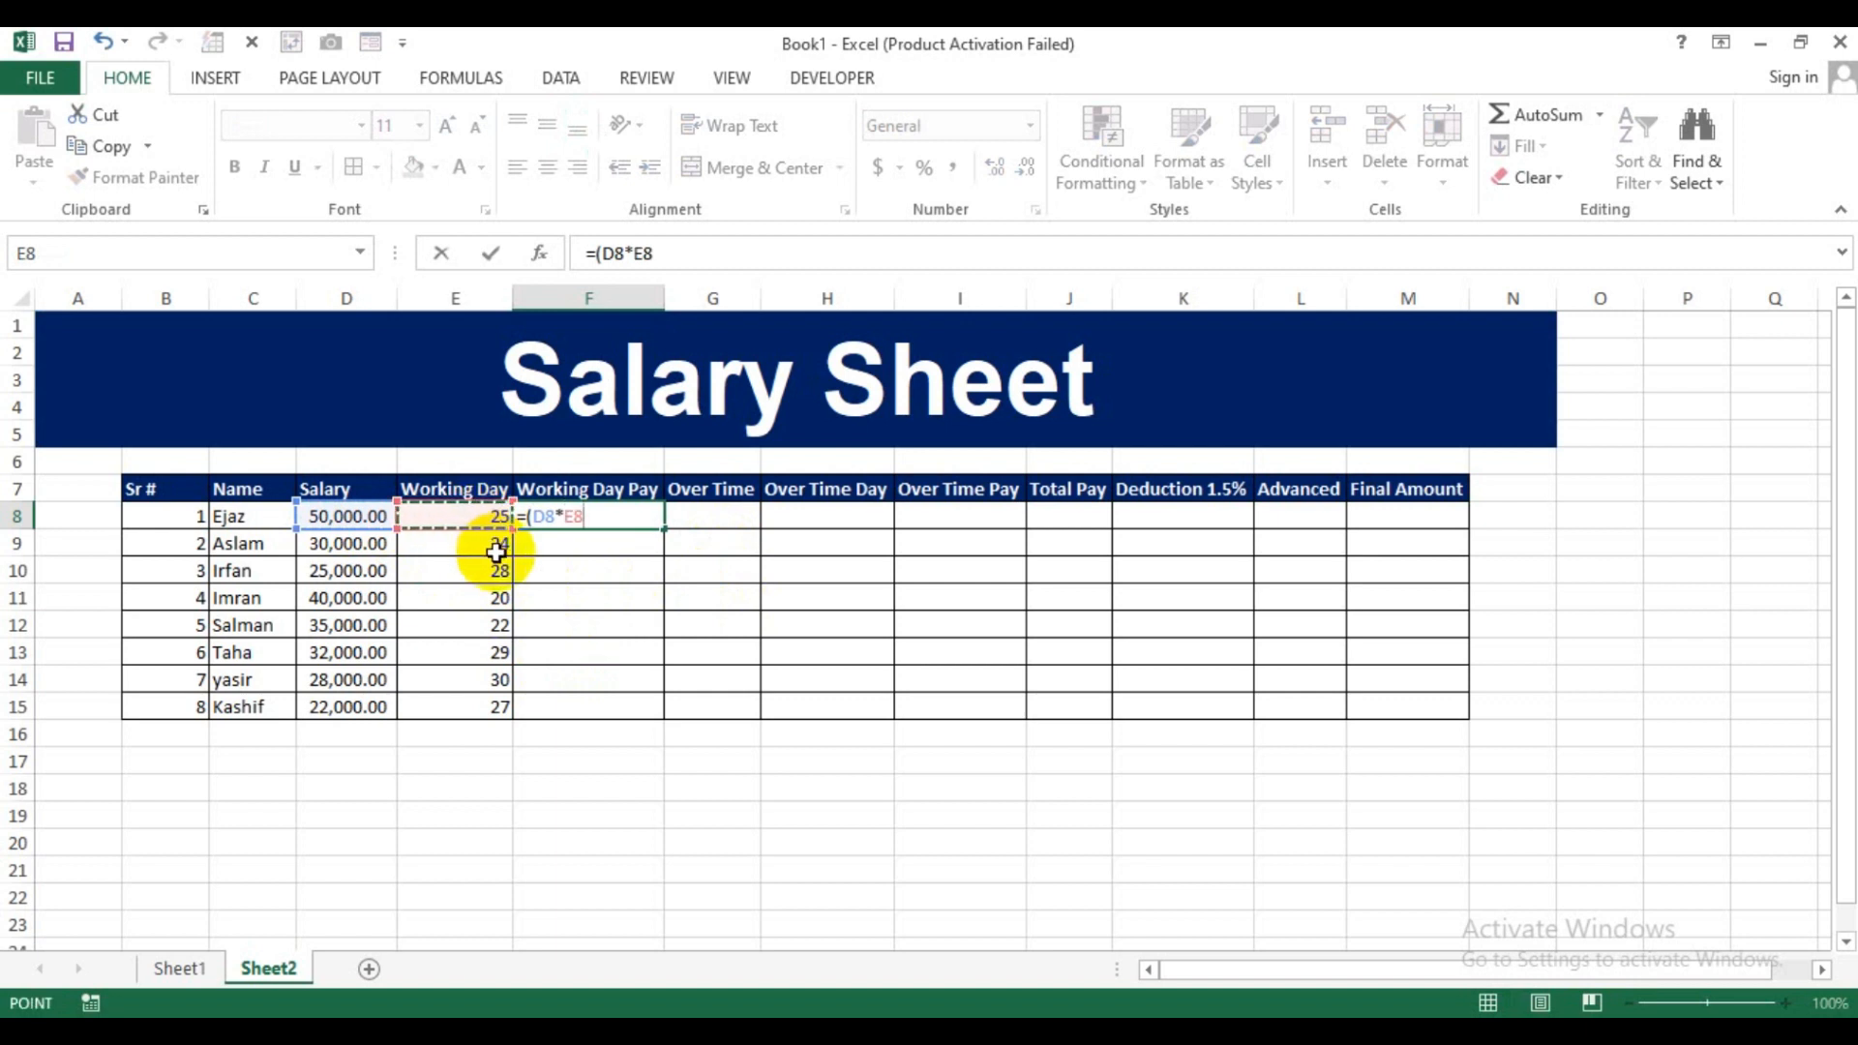
{"action": "type", "text": "/30"}
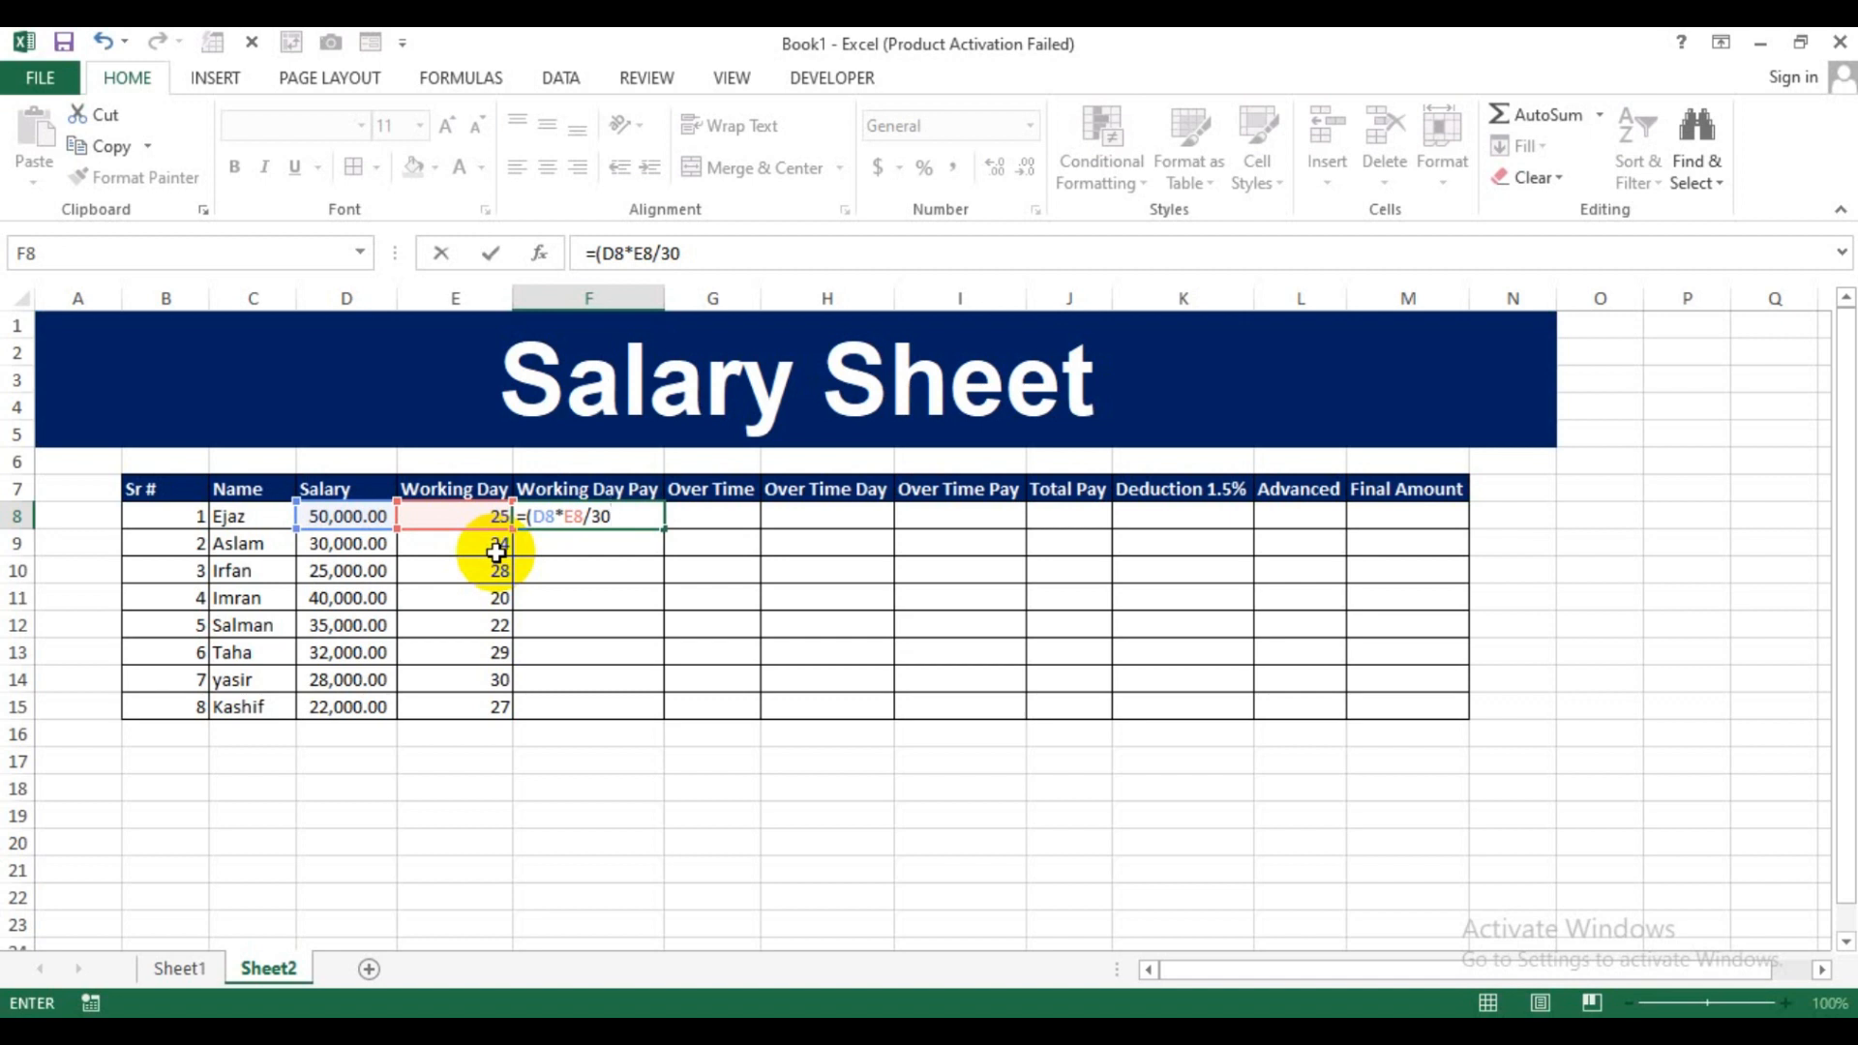
{"action": "type", "text": ")"}
{"action": "key", "text": "Return"}
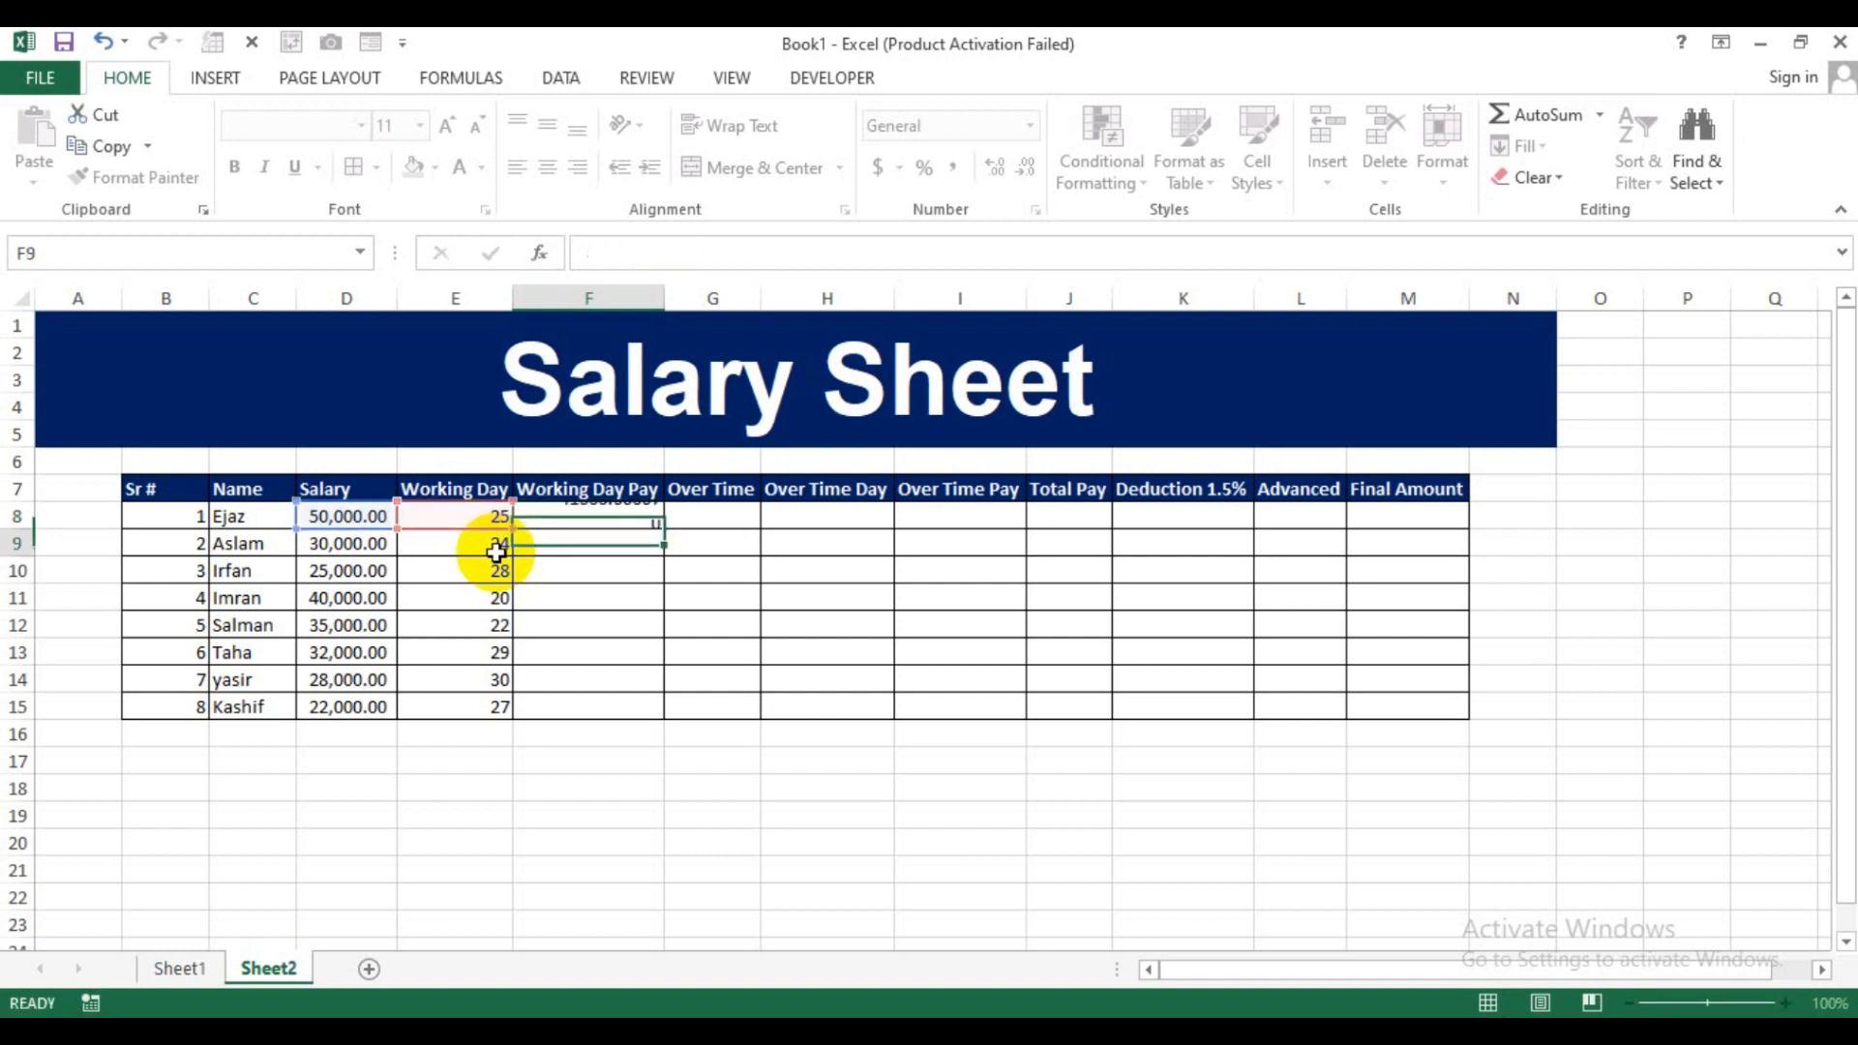
{"action": "left_click", "coordinate": [566, 513]}
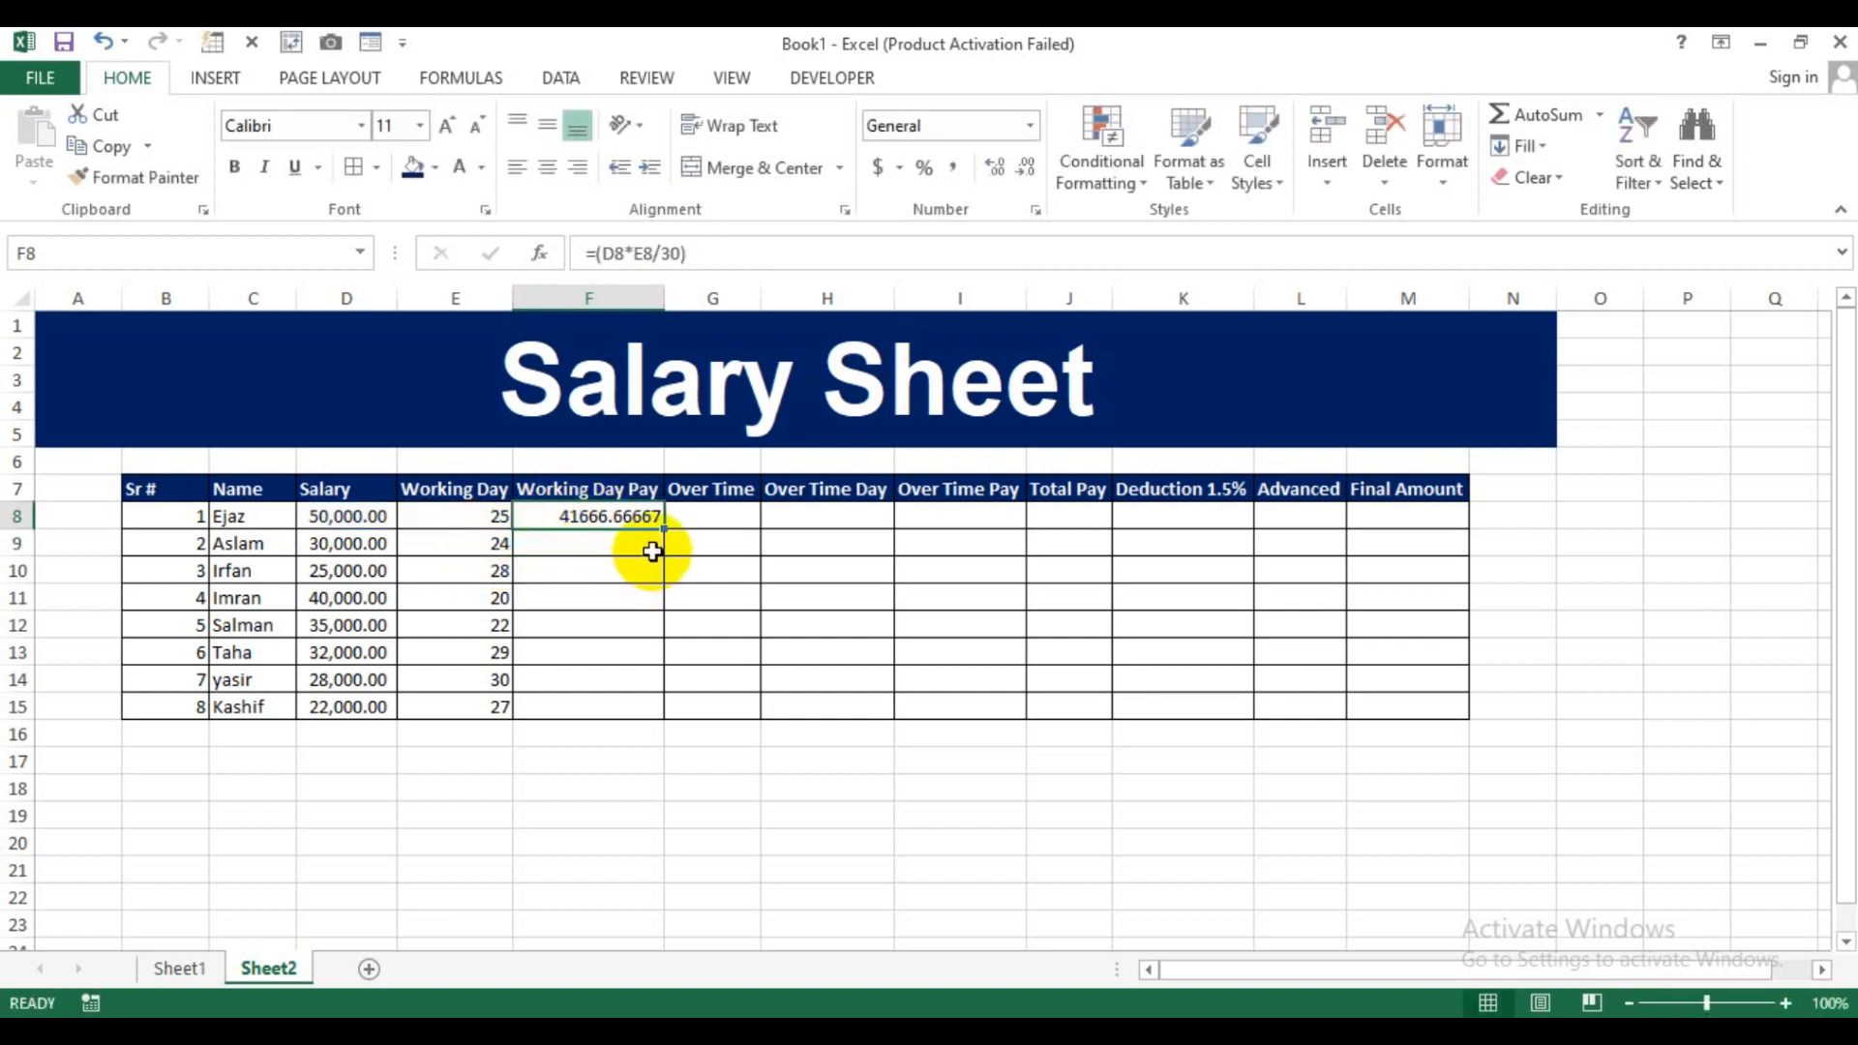
{"action": "left_click_drag", "start_coordinate": [664, 529], "coordinate": [643, 713]}
Enter the Over Time hours 36, 45, 72 and 18 for the first four employees in G8:G11.
{"action": "left_click", "coordinate": [713, 523]}
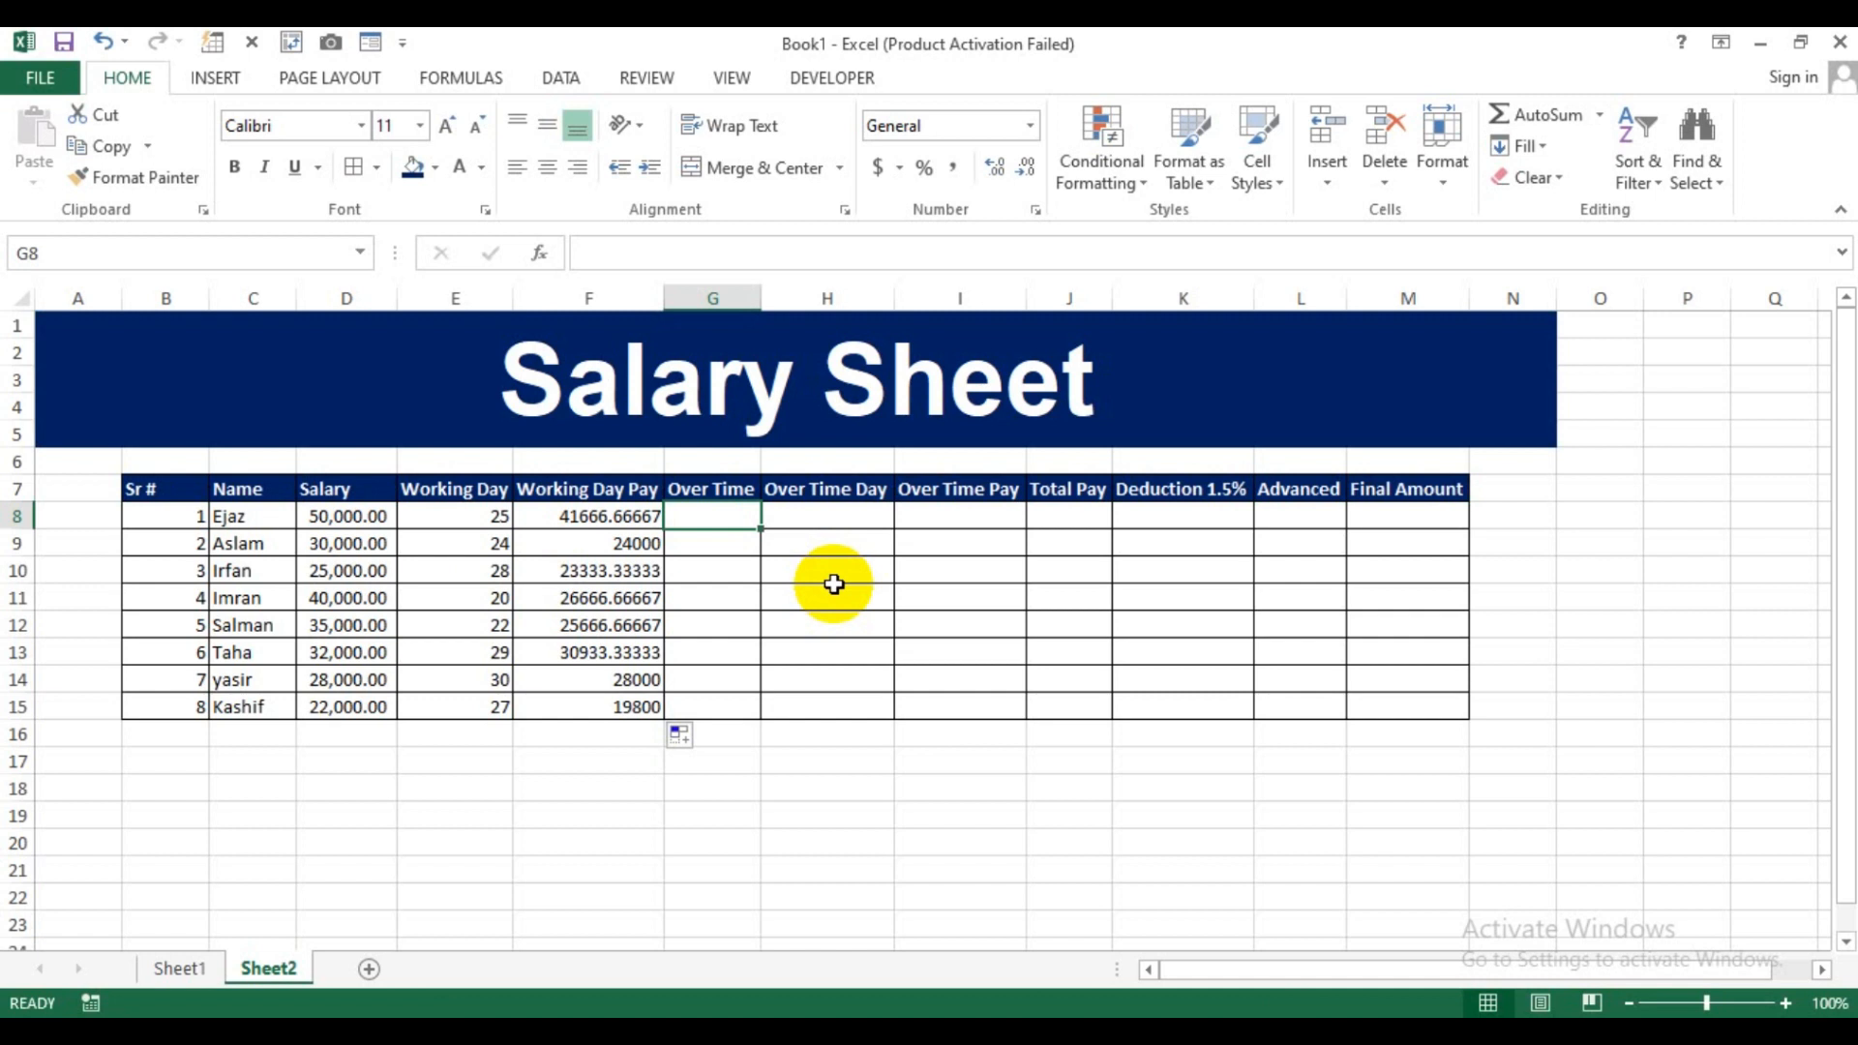
{"action": "type", "text": "36"}
{"action": "key", "text": "Return"}
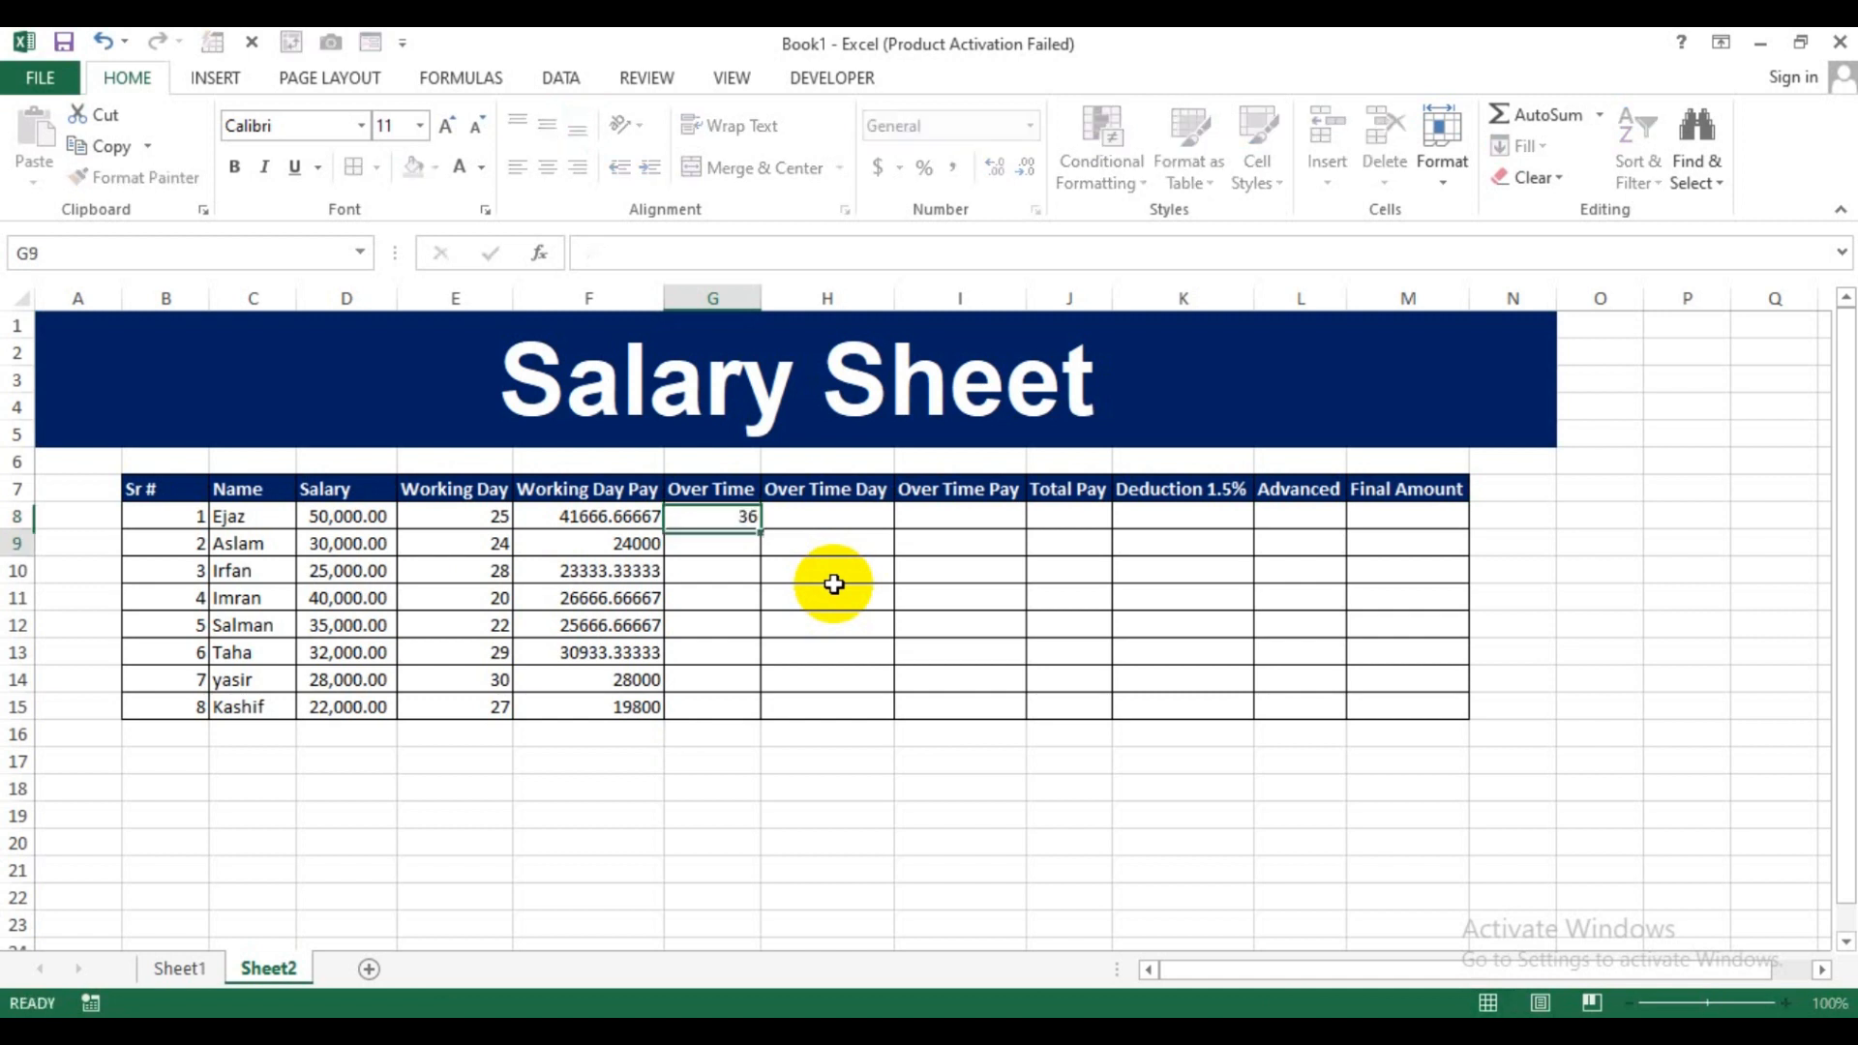
{"action": "type", "text": "45"}
{"action": "key", "text": "Return"}
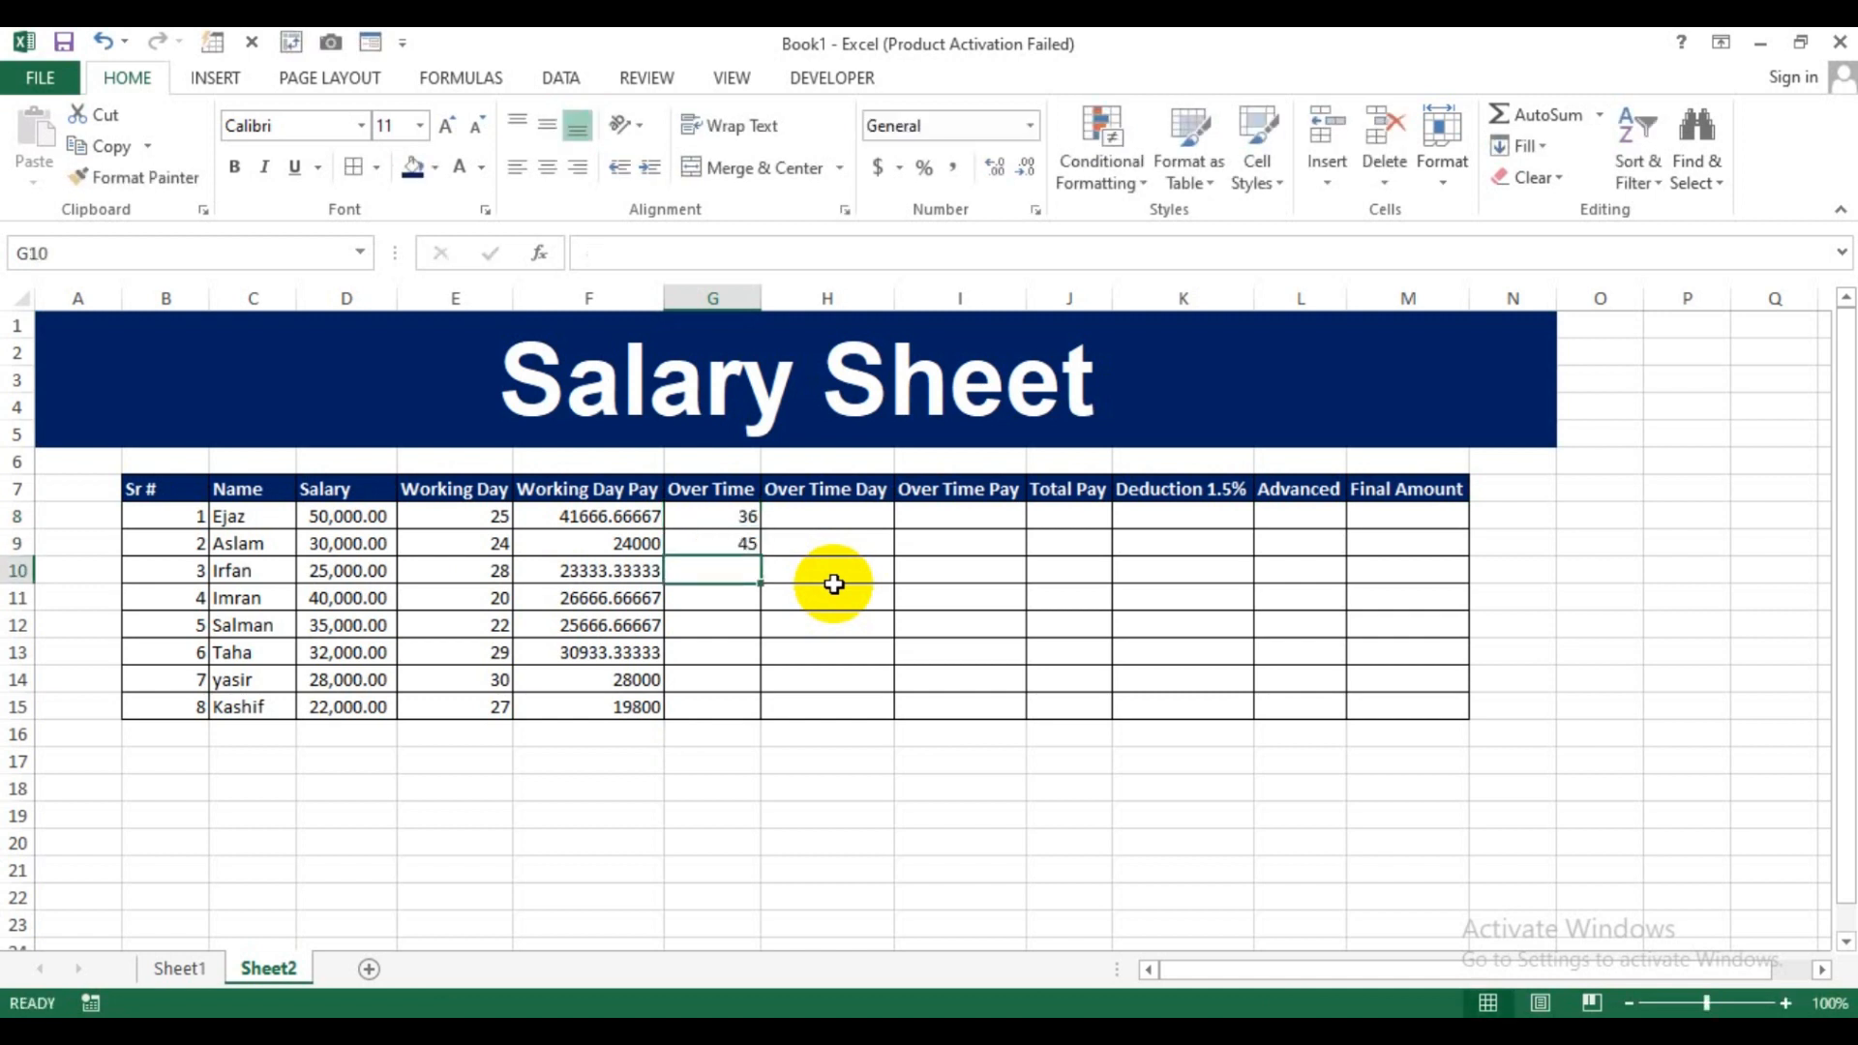
{"action": "type", "text": "72"}
{"action": "key", "text": "Return"}
{"action": "type", "text": "18"}
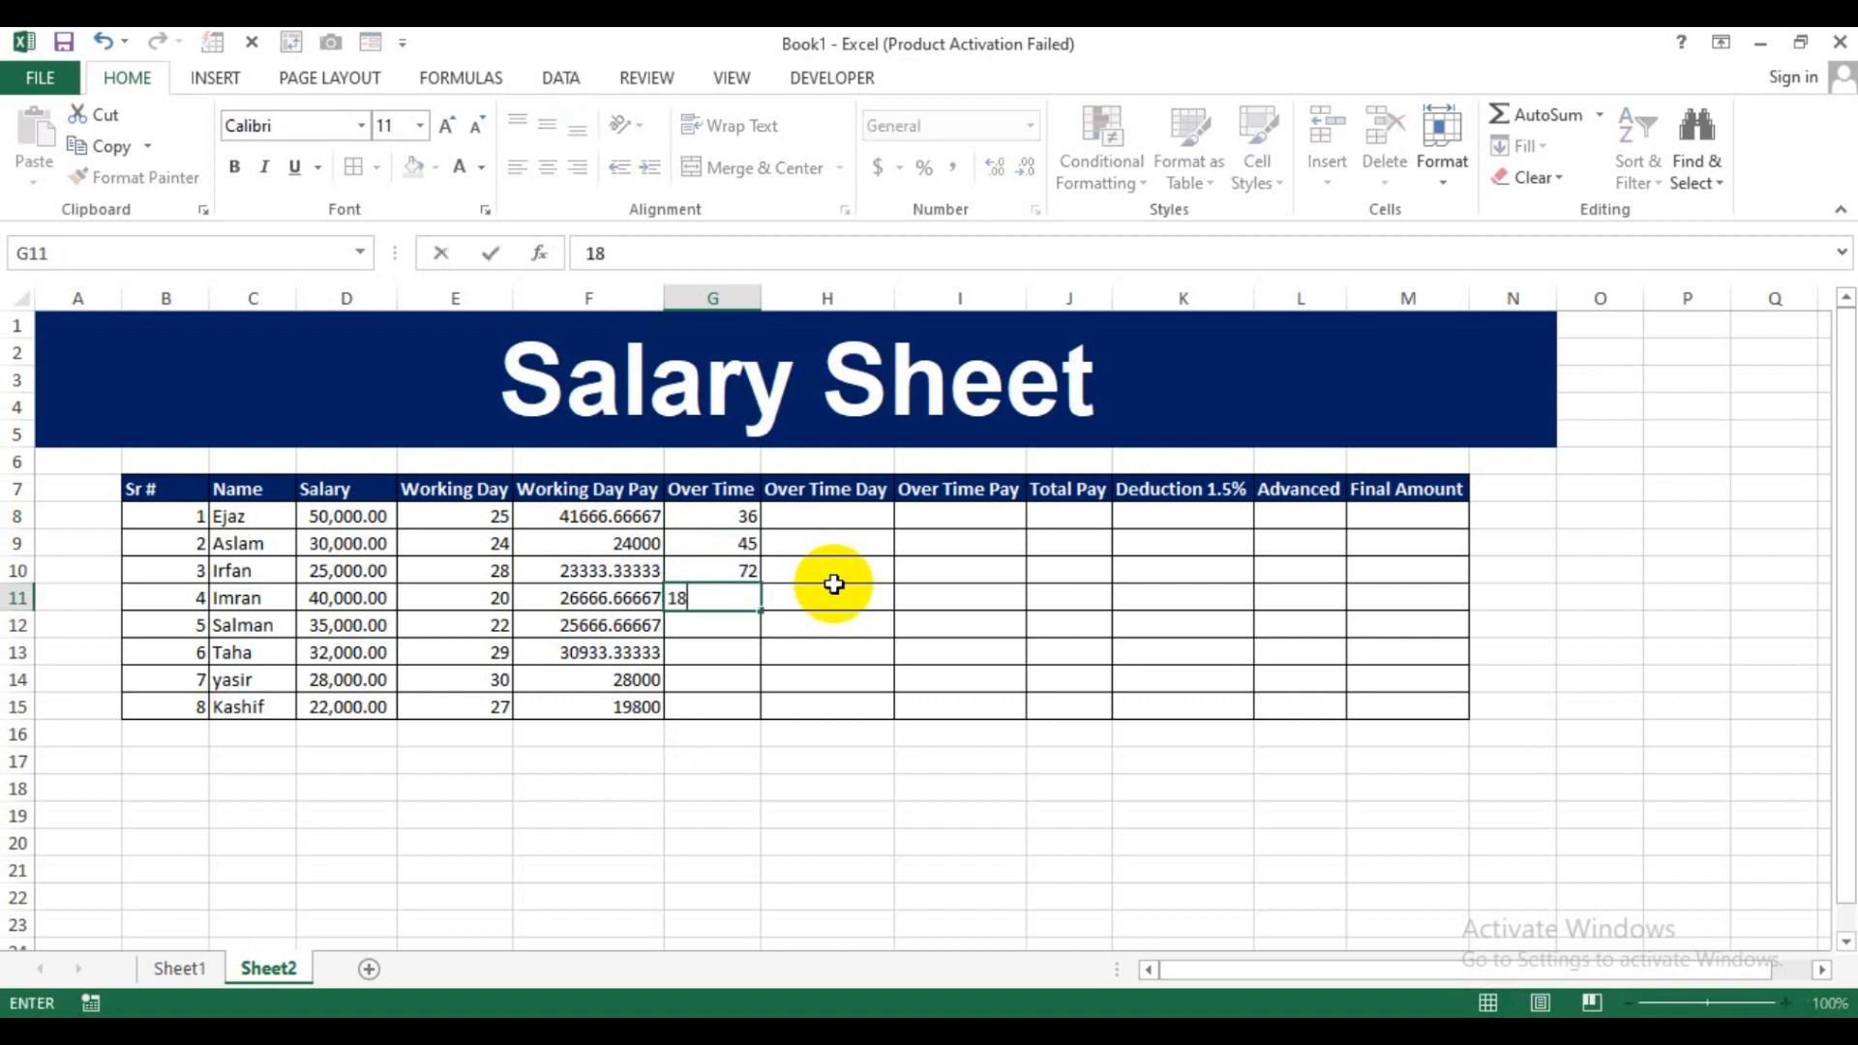
{"action": "key", "text": "Return"}
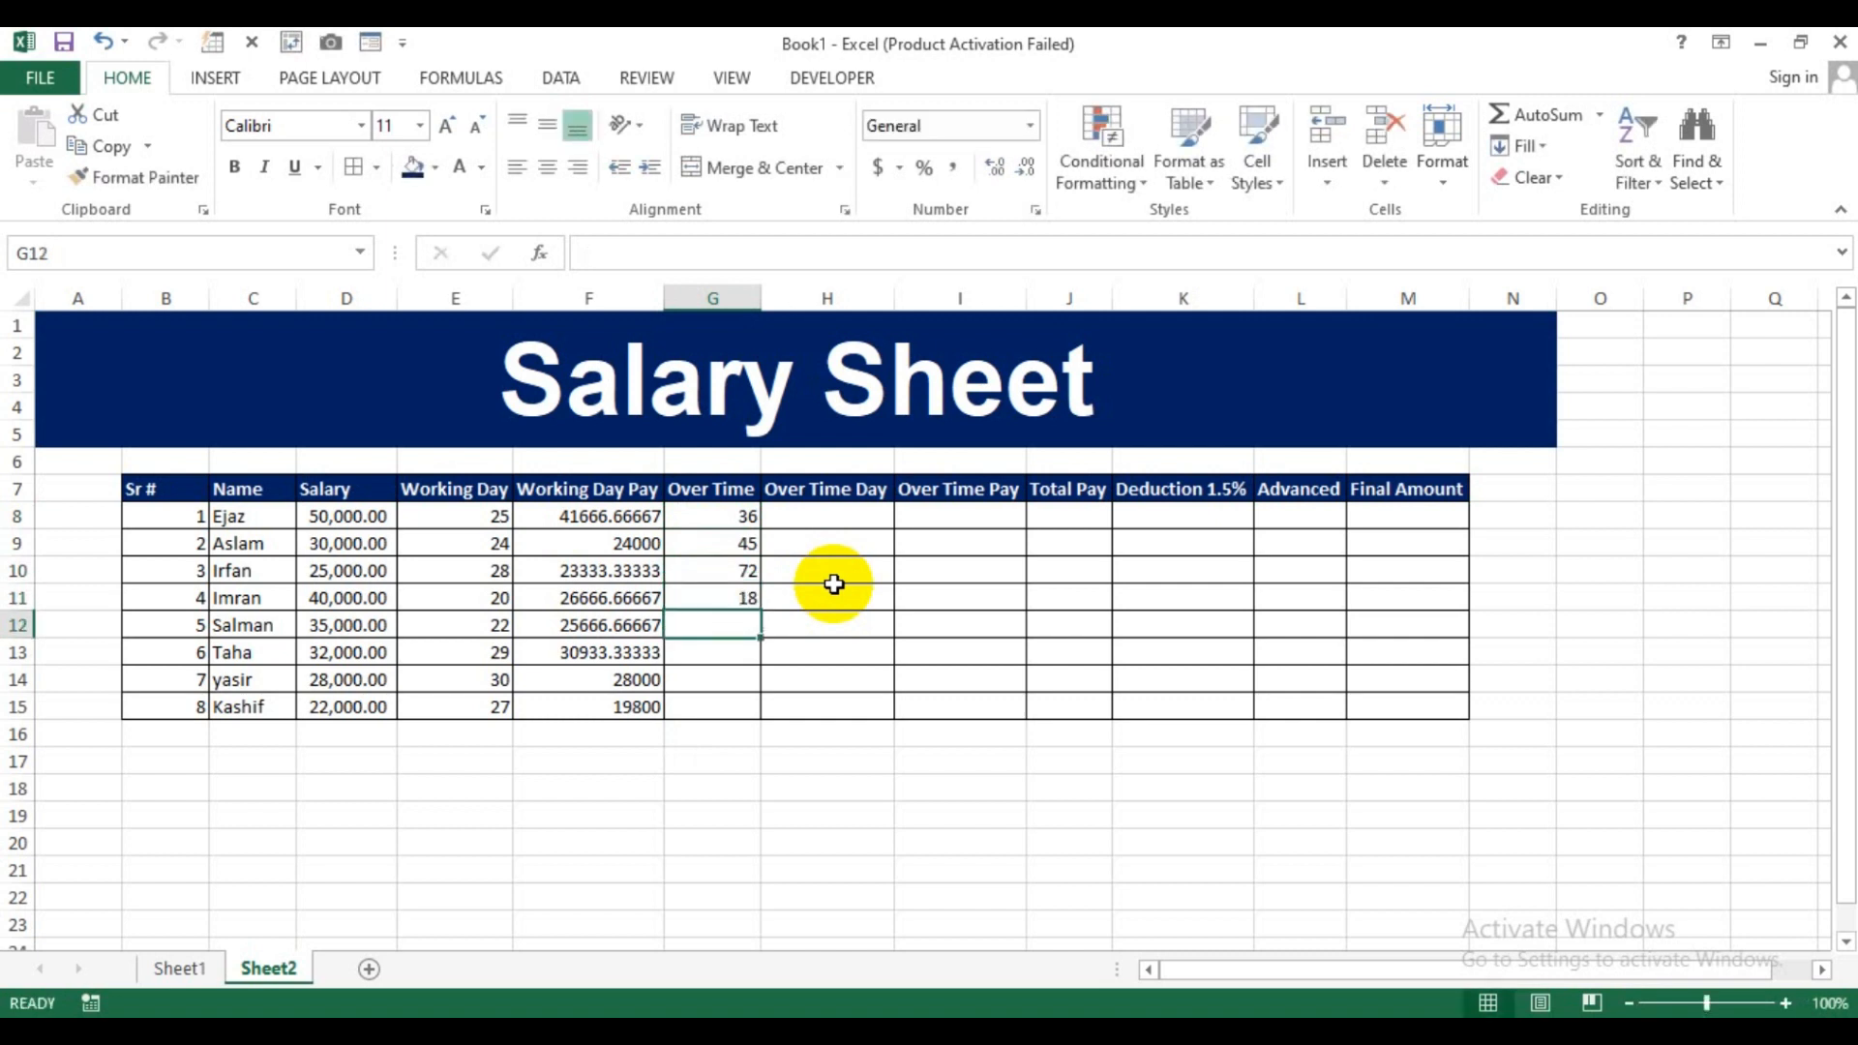
Enter the Over Time hours 36, 36, 72 and 18 for the last four employees in G12:G15.
{"action": "type", "text": "36"}
{"action": "key", "text": "Return"}
{"action": "type", "text": "36"}
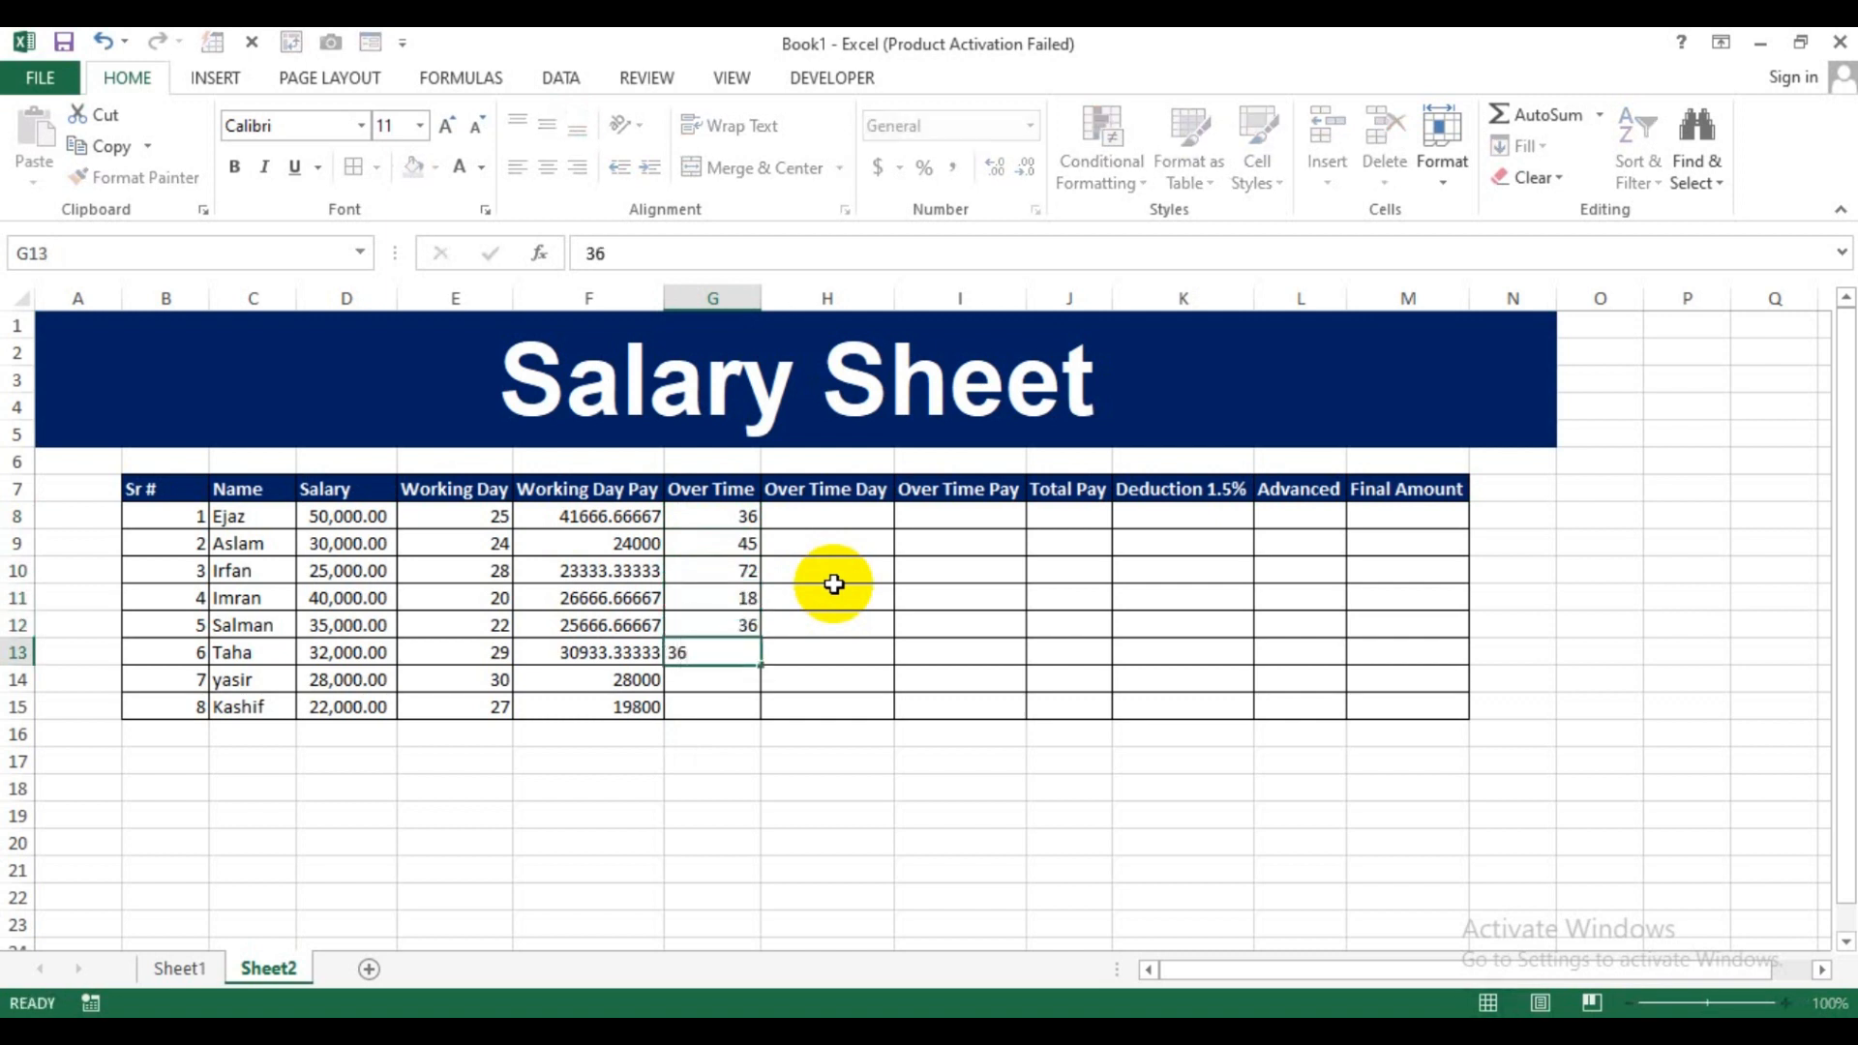
{"action": "key", "text": "Return"}
{"action": "type", "text": "72"}
{"action": "key", "text": "Return"}
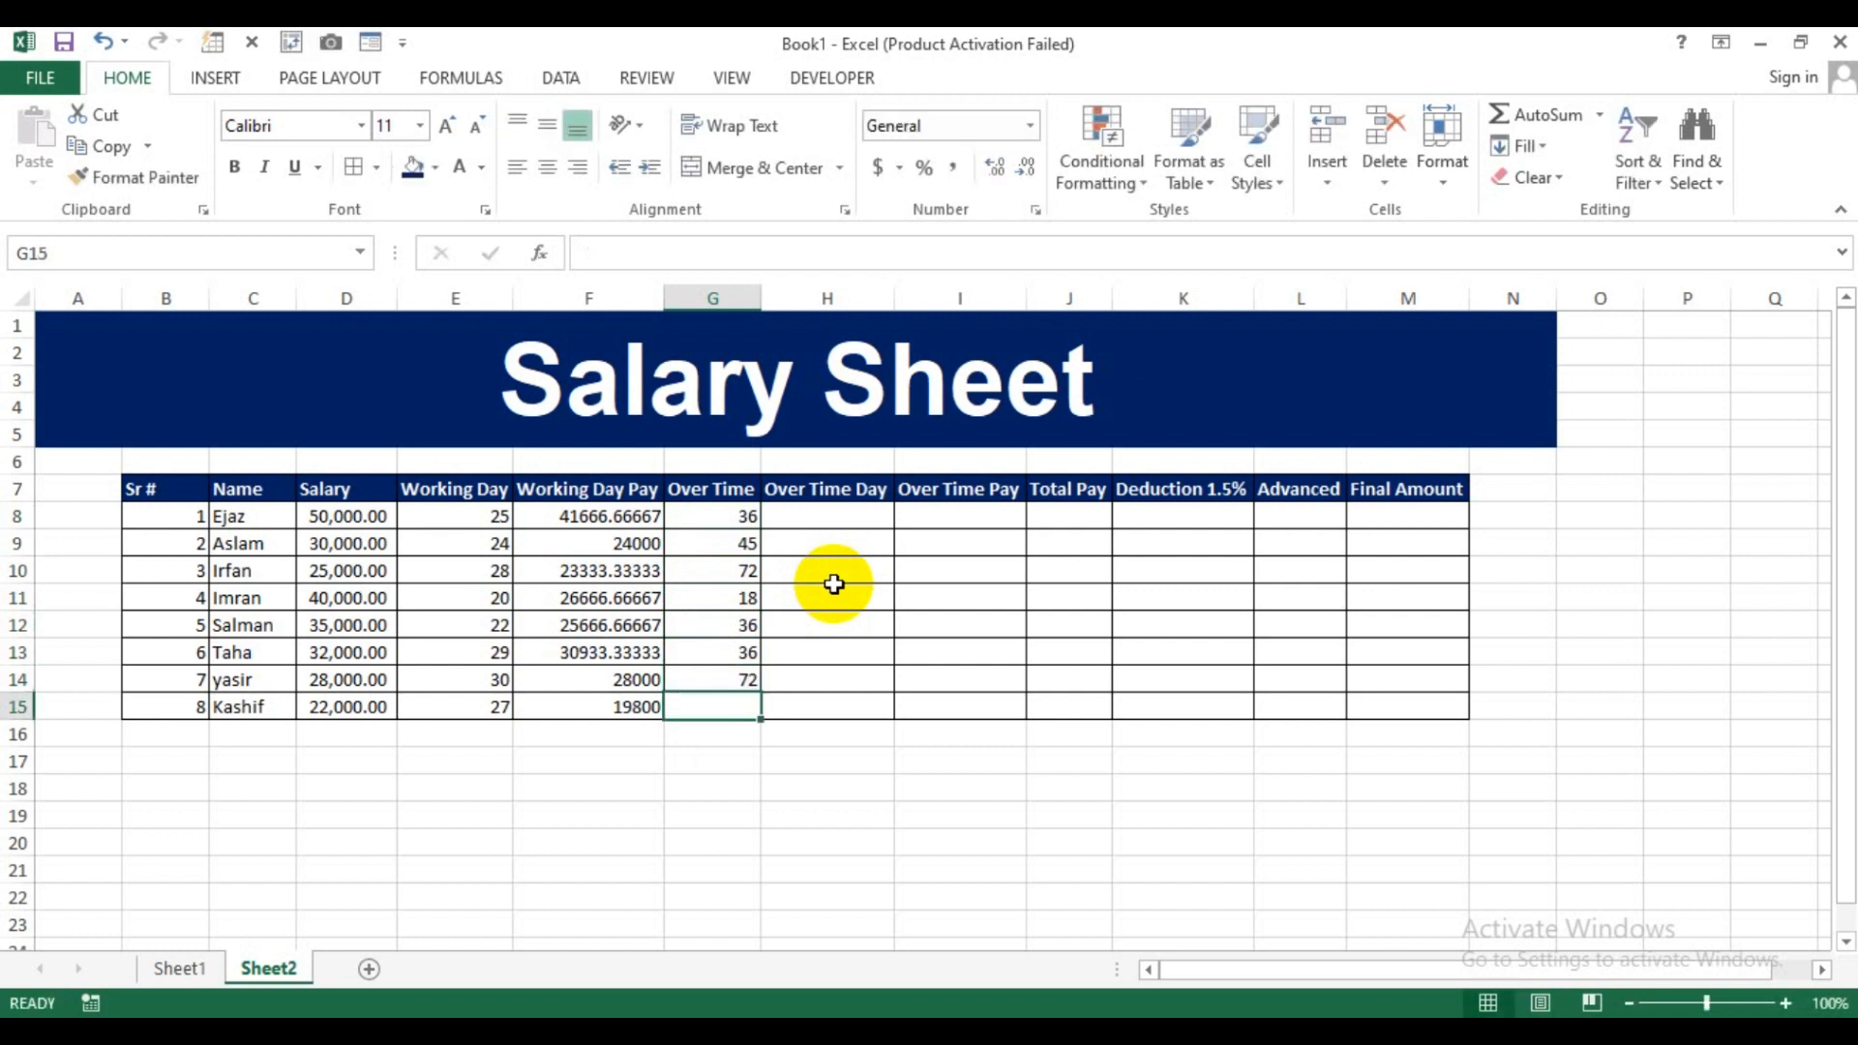
{"action": "type", "text": "18"}
{"action": "key", "text": "Return"}
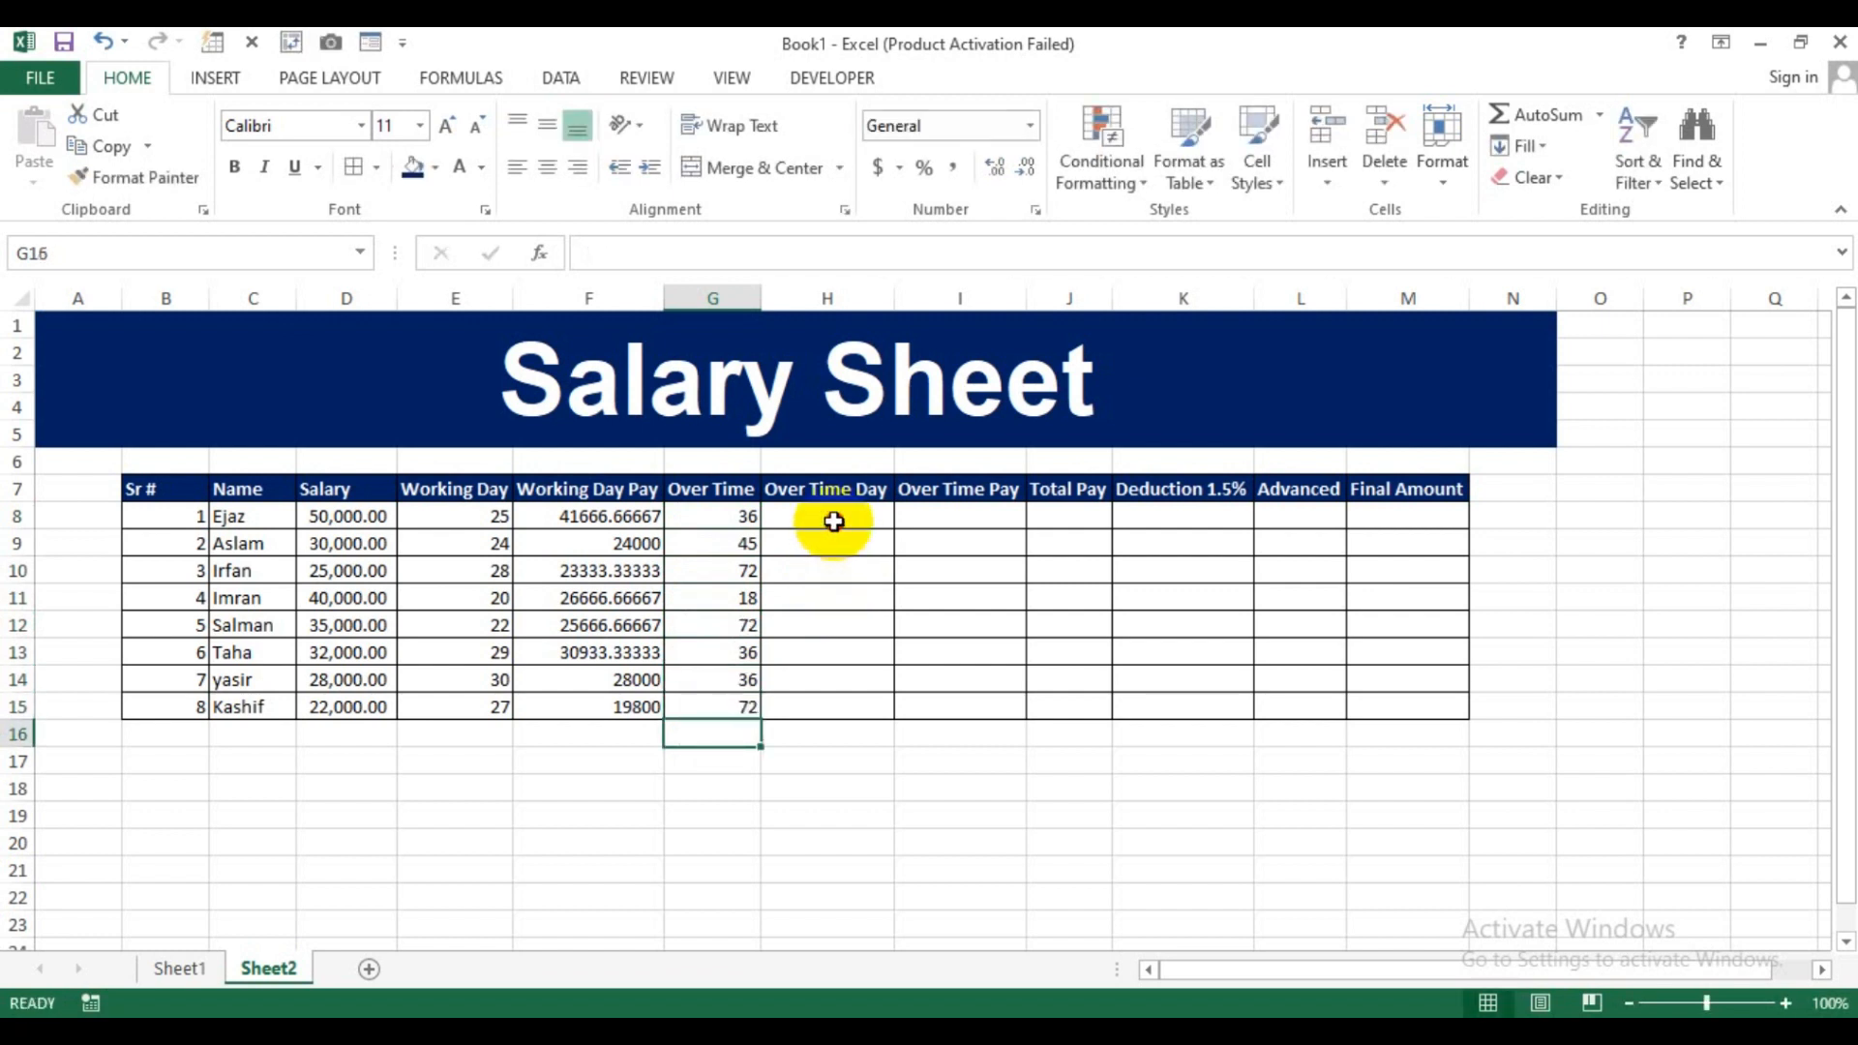
Add the label "working Day" in H6 above the Over Time Day heading, with "9 Hrs" beside it in I6.
{"action": "left_click", "coordinate": [834, 519]}
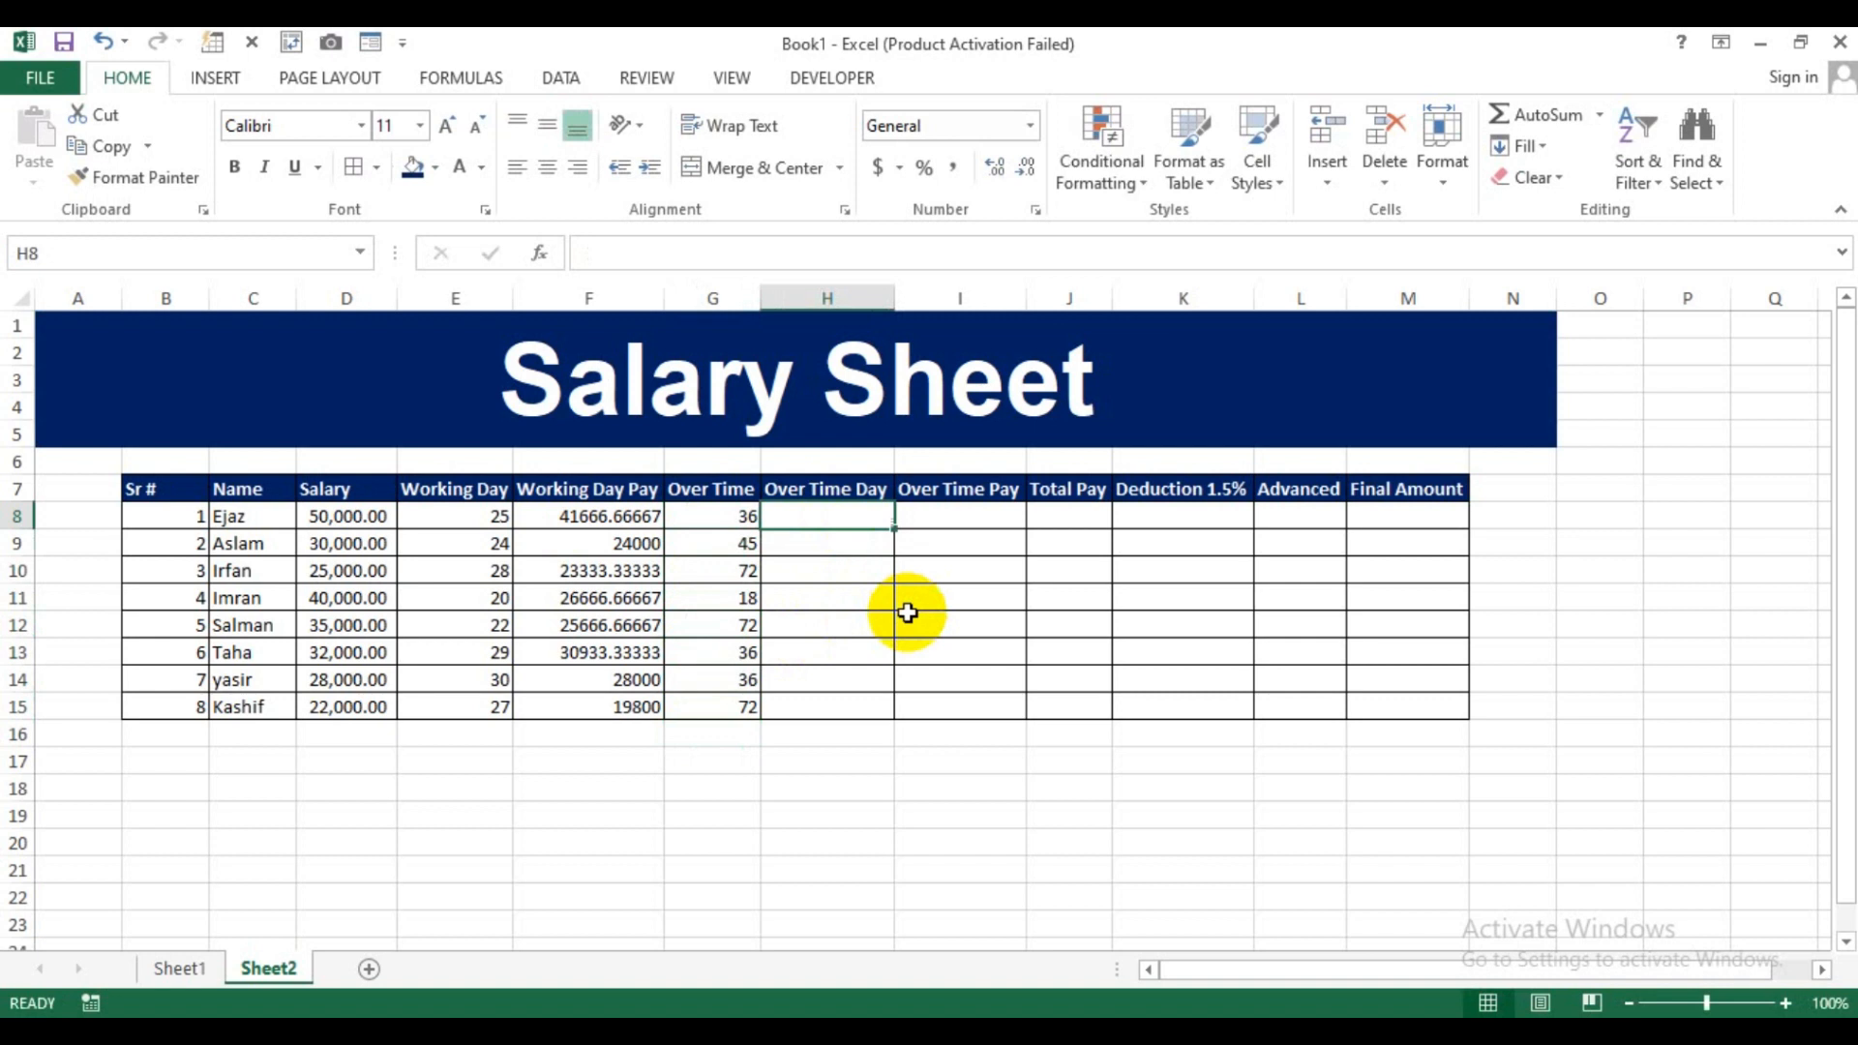
{"action": "left_click", "coordinate": [815, 463]}
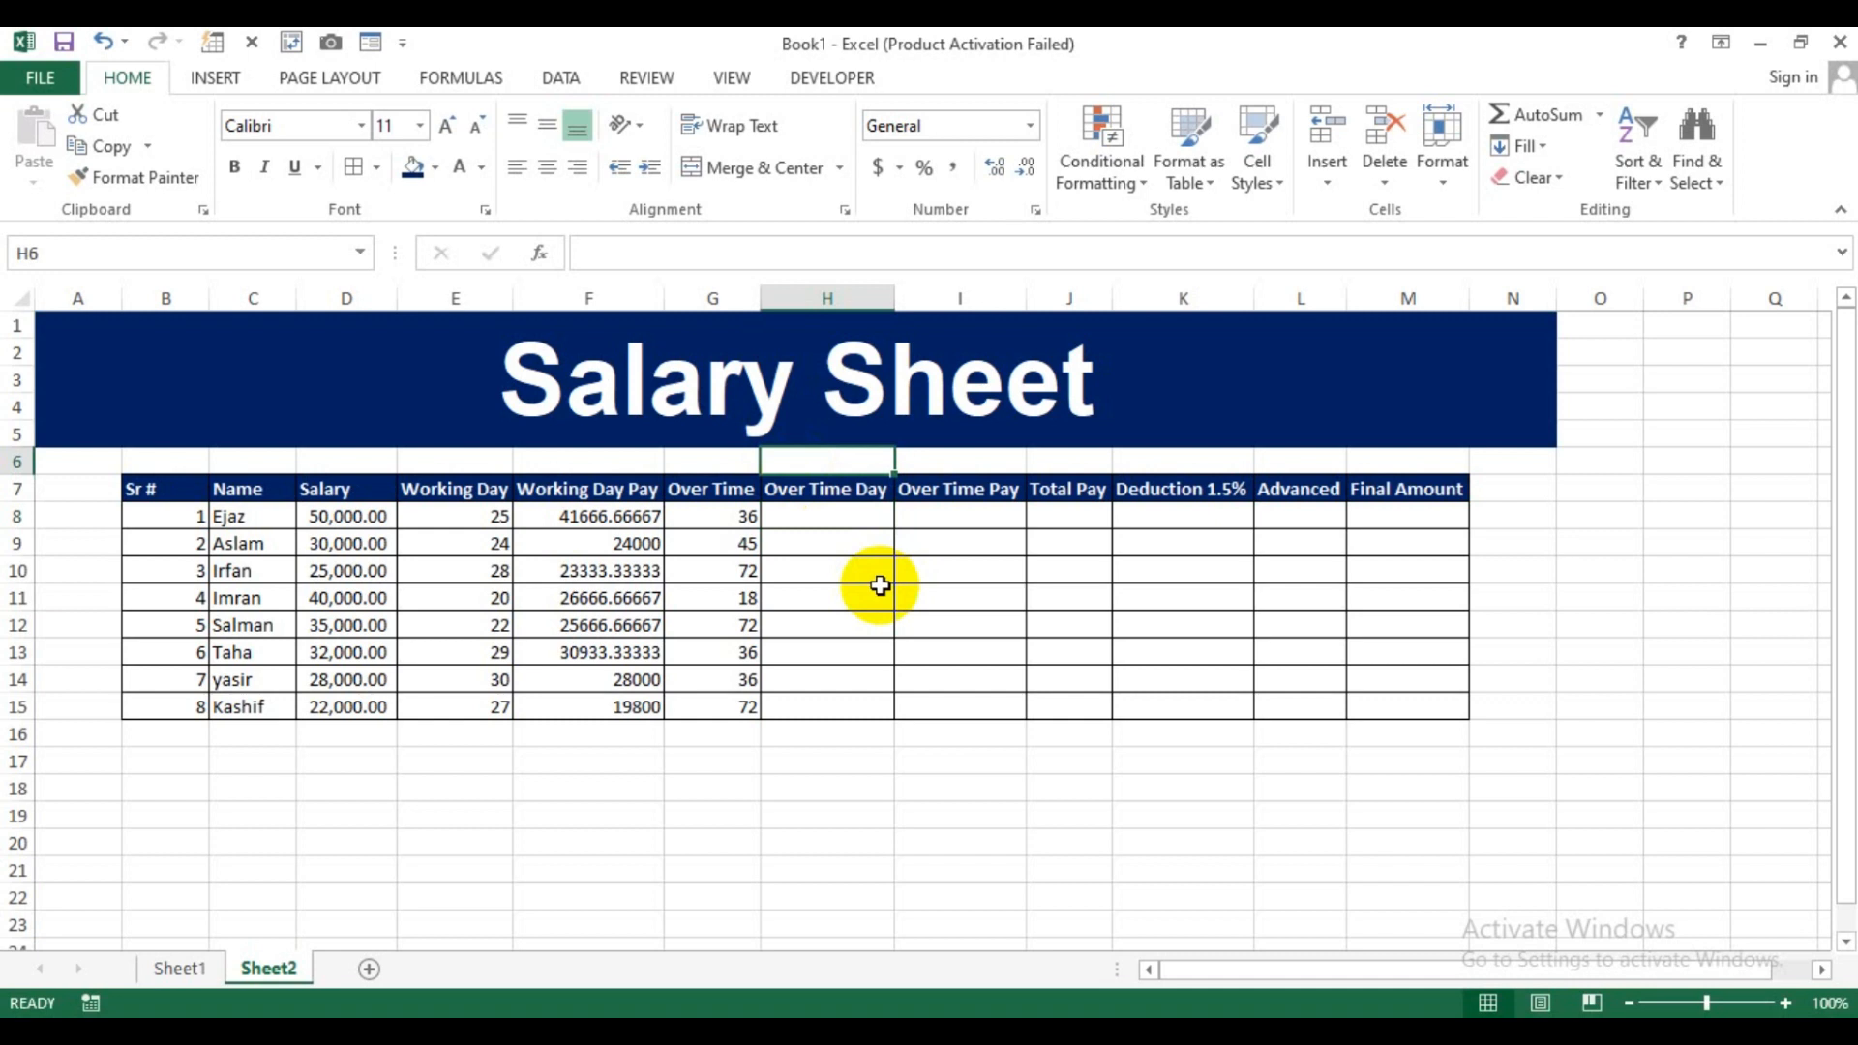
{"action": "type", "text": "workinf"}
{"action": "key", "text": "BackSpace"}
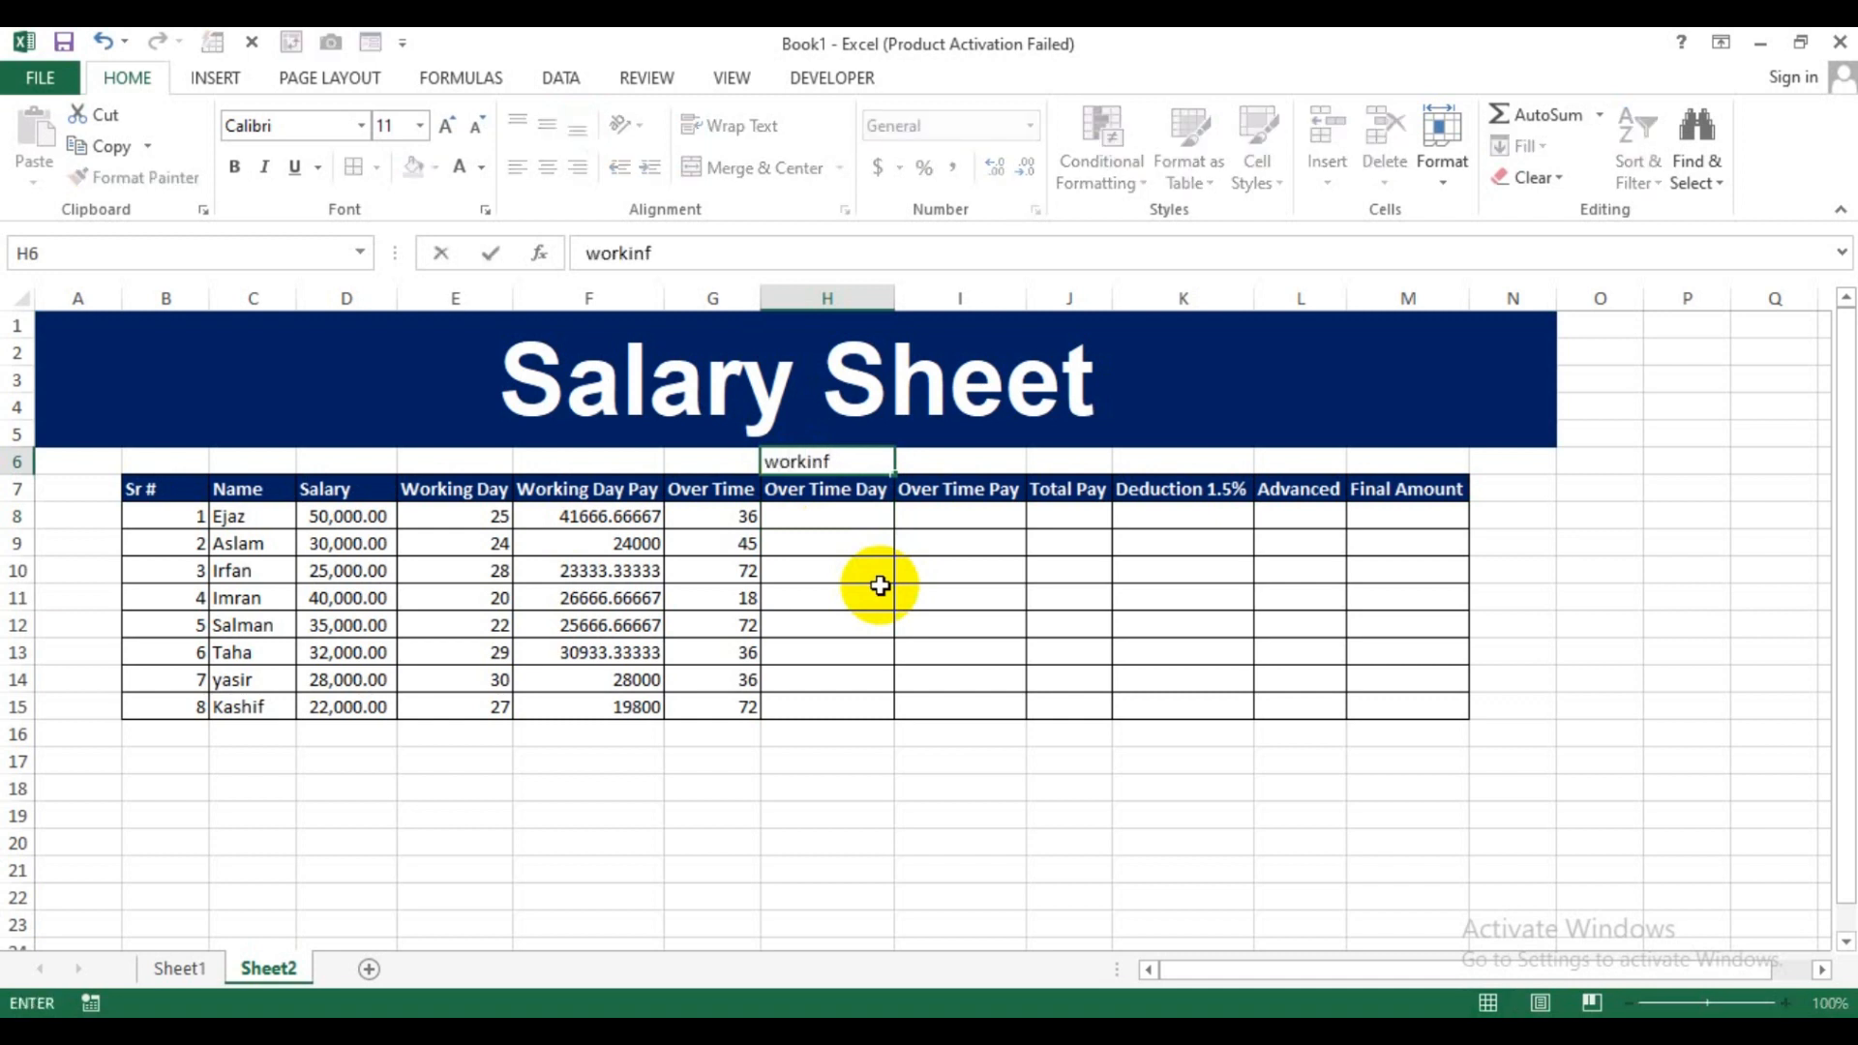
{"action": "type", "text": "g Day"}
{"action": "key", "text": "Tab"}
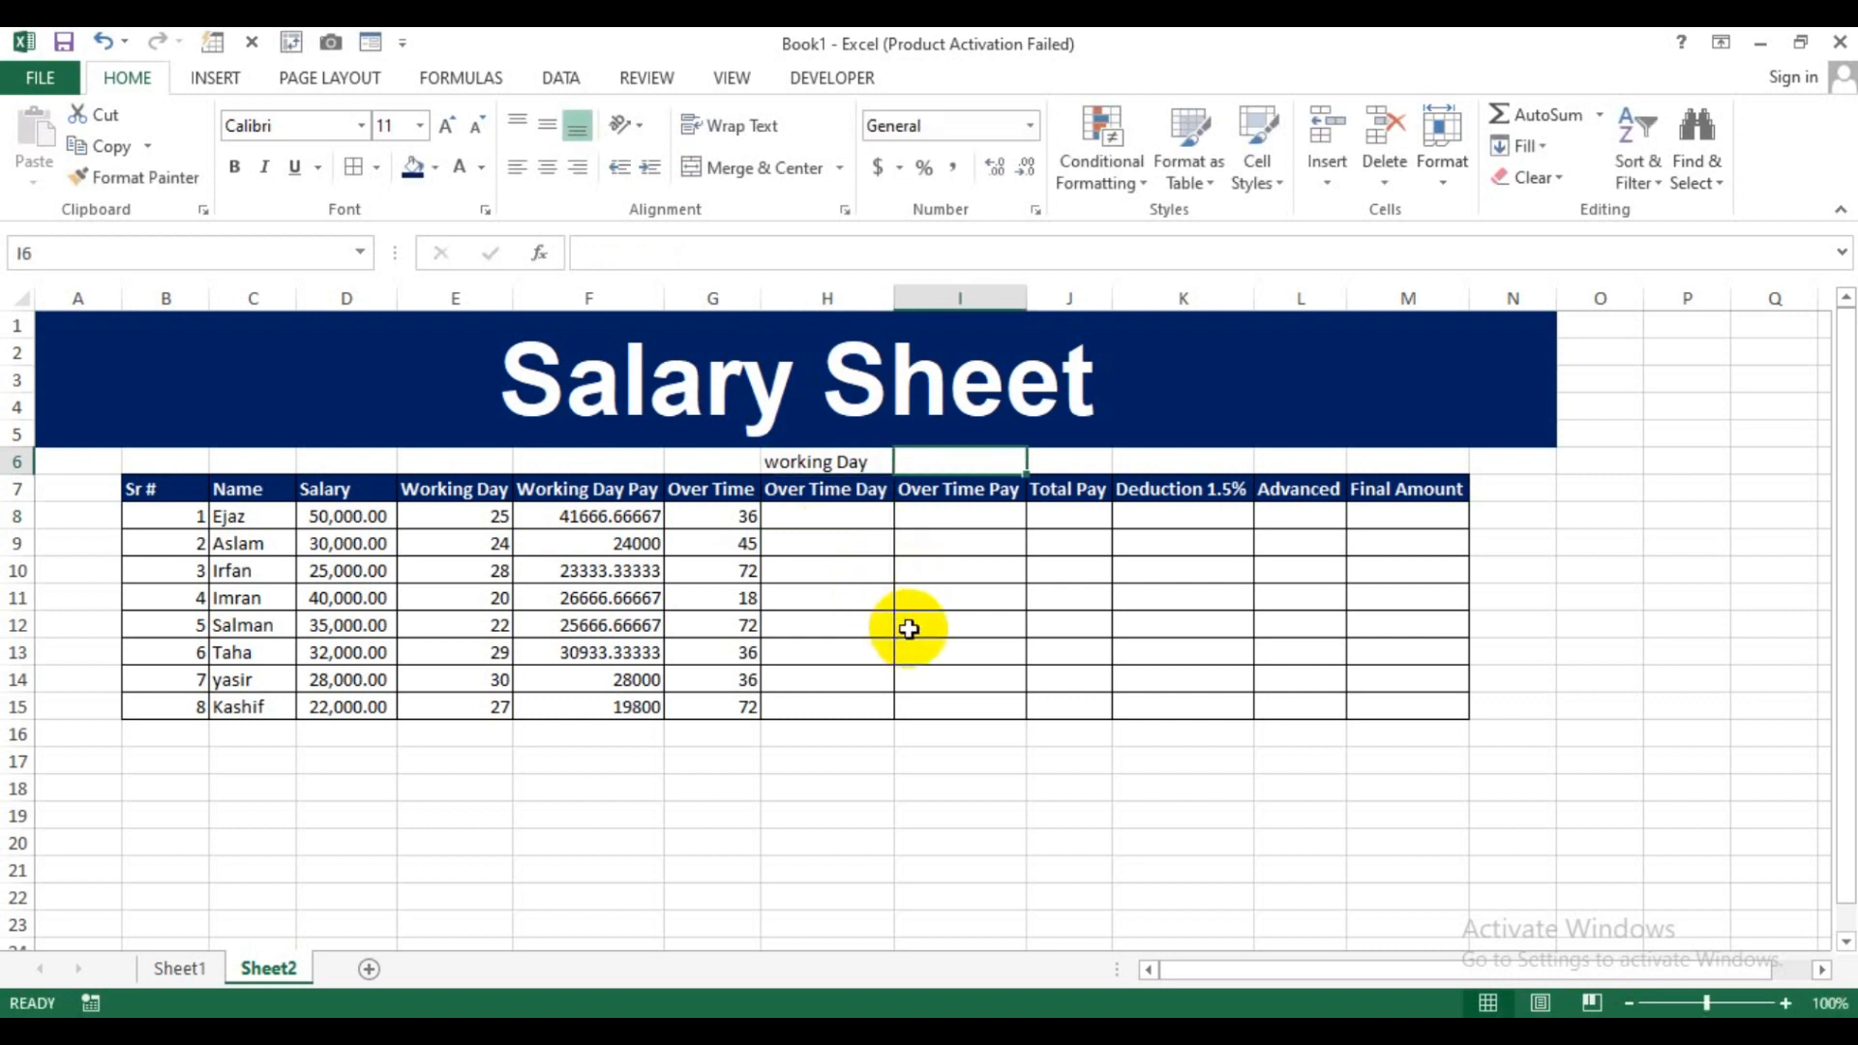
{"action": "type", "text": "9 Hrs"}
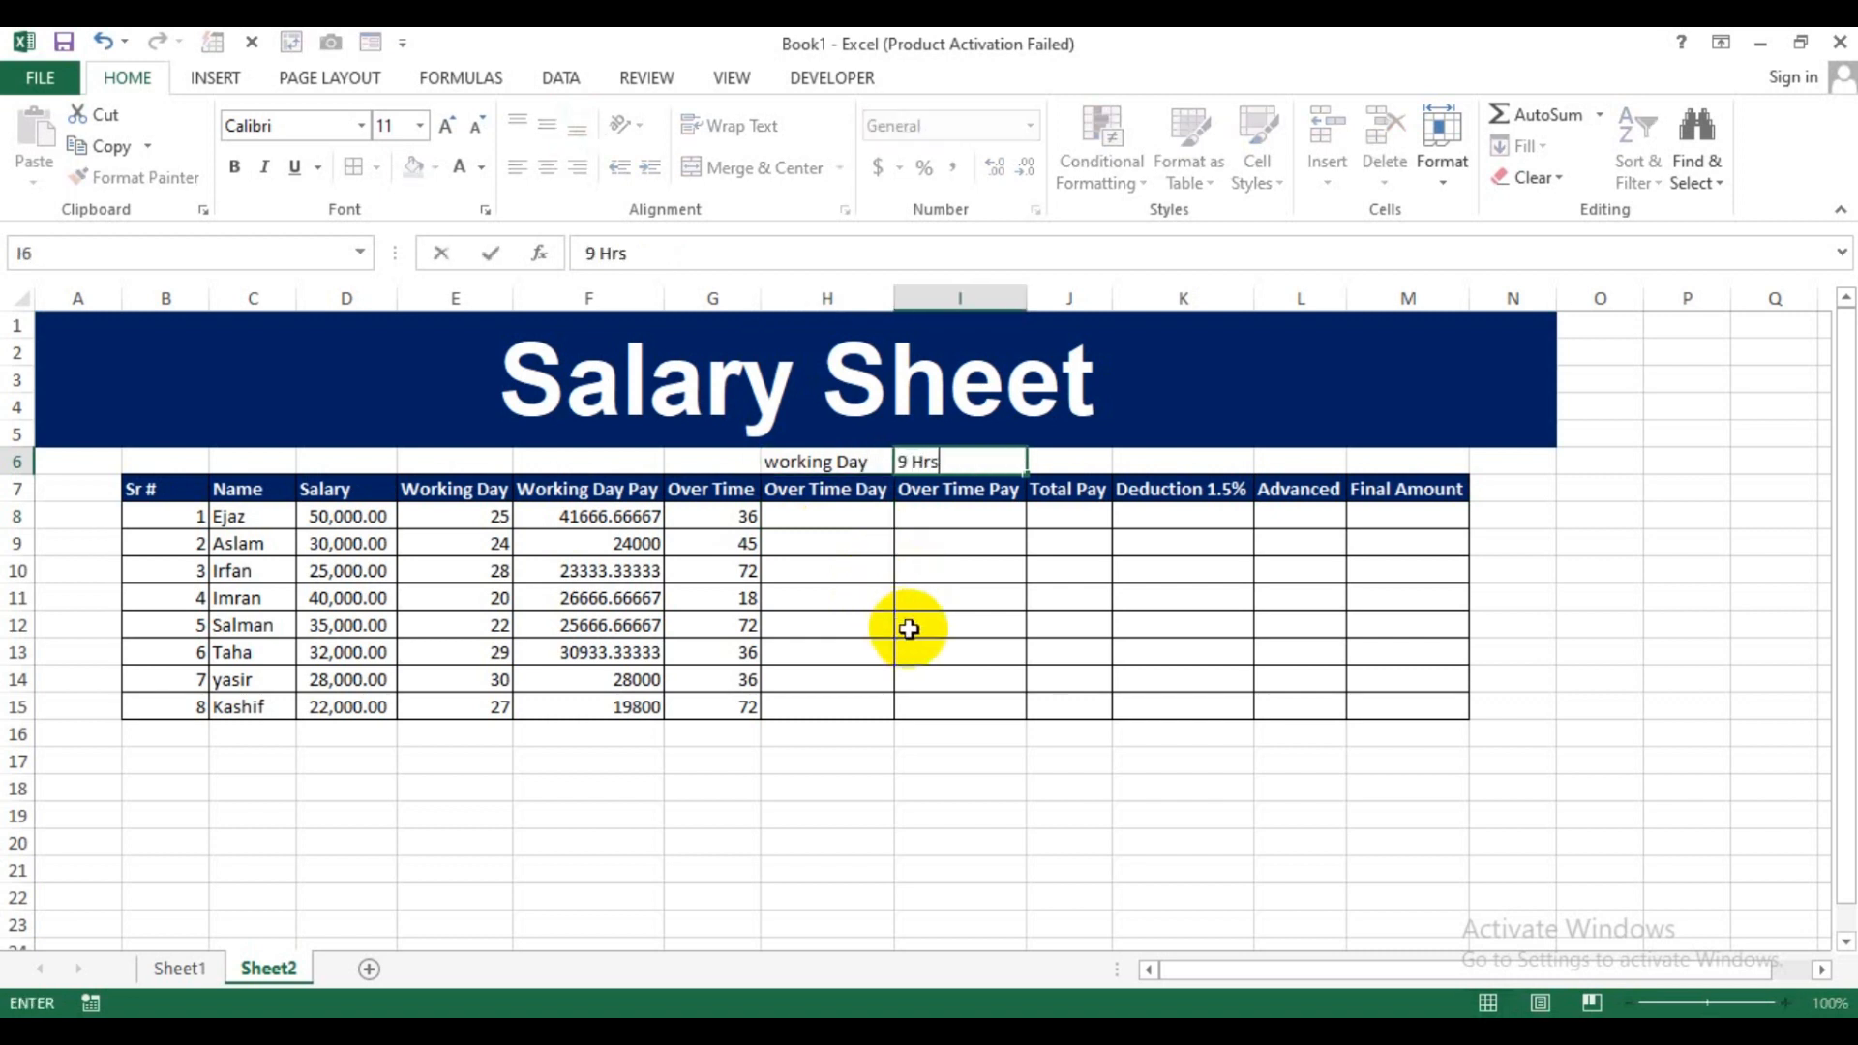
Give the "working Day" and "9 Hrs" cells H6:I6 white text and a dark blue fill.
{"action": "key", "text": "Return"}
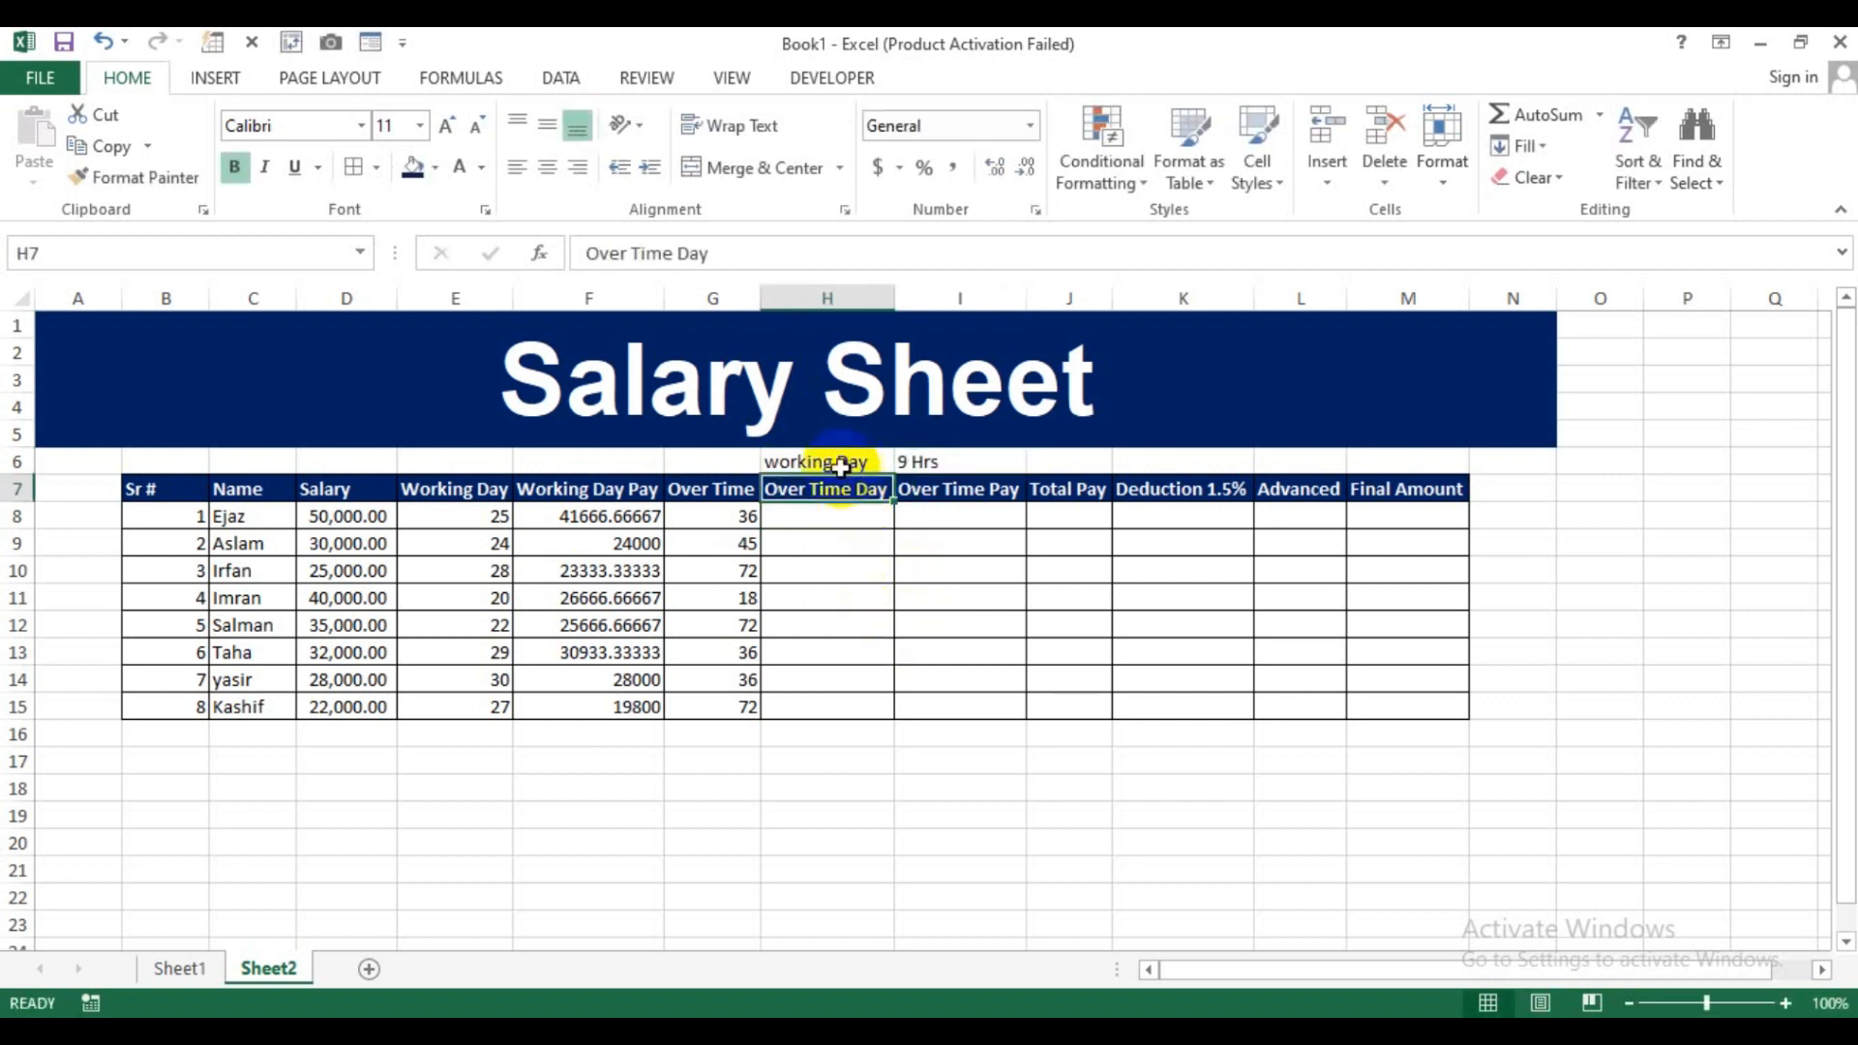
{"action": "left_click_drag", "start_coordinate": [831, 463], "coordinate": [930, 463]}
{"action": "left_click", "coordinate": [433, 168]}
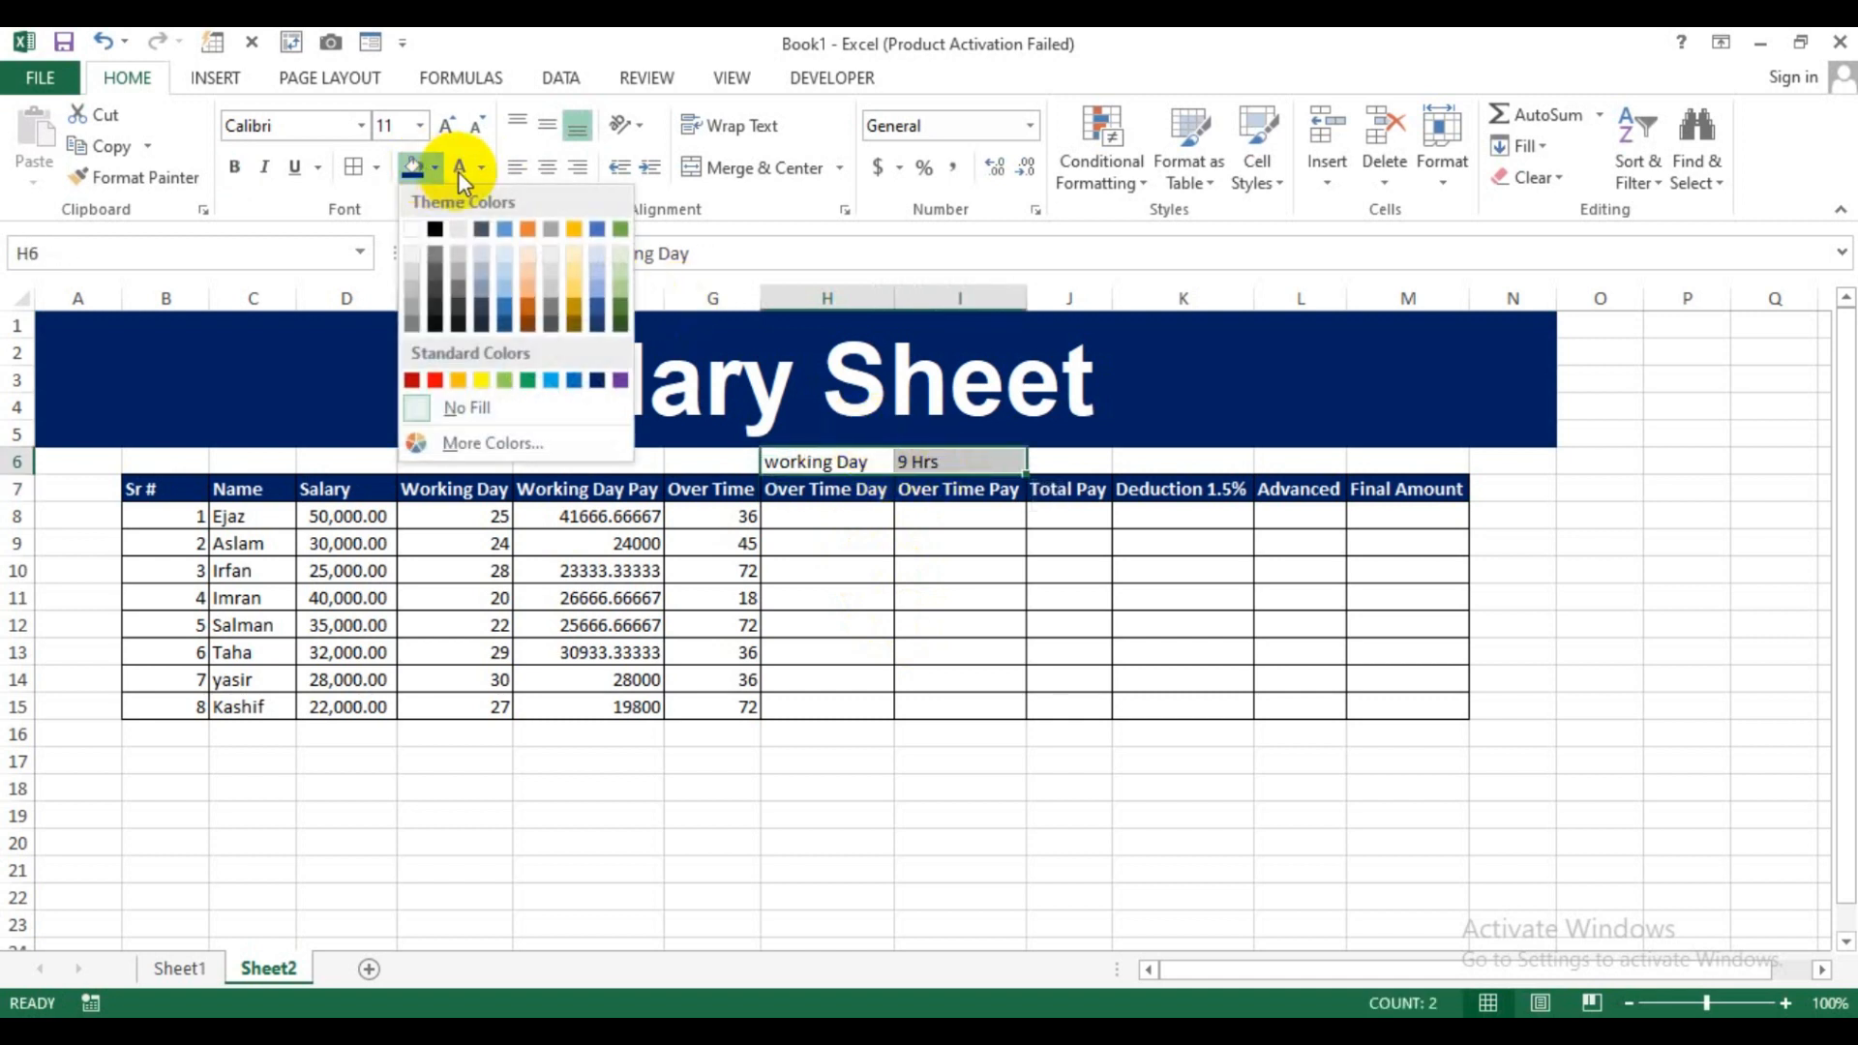
{"action": "left_click", "coordinate": [457, 171]}
{"action": "left_click", "coordinate": [413, 166]}
{"action": "left_click", "coordinate": [961, 620]}
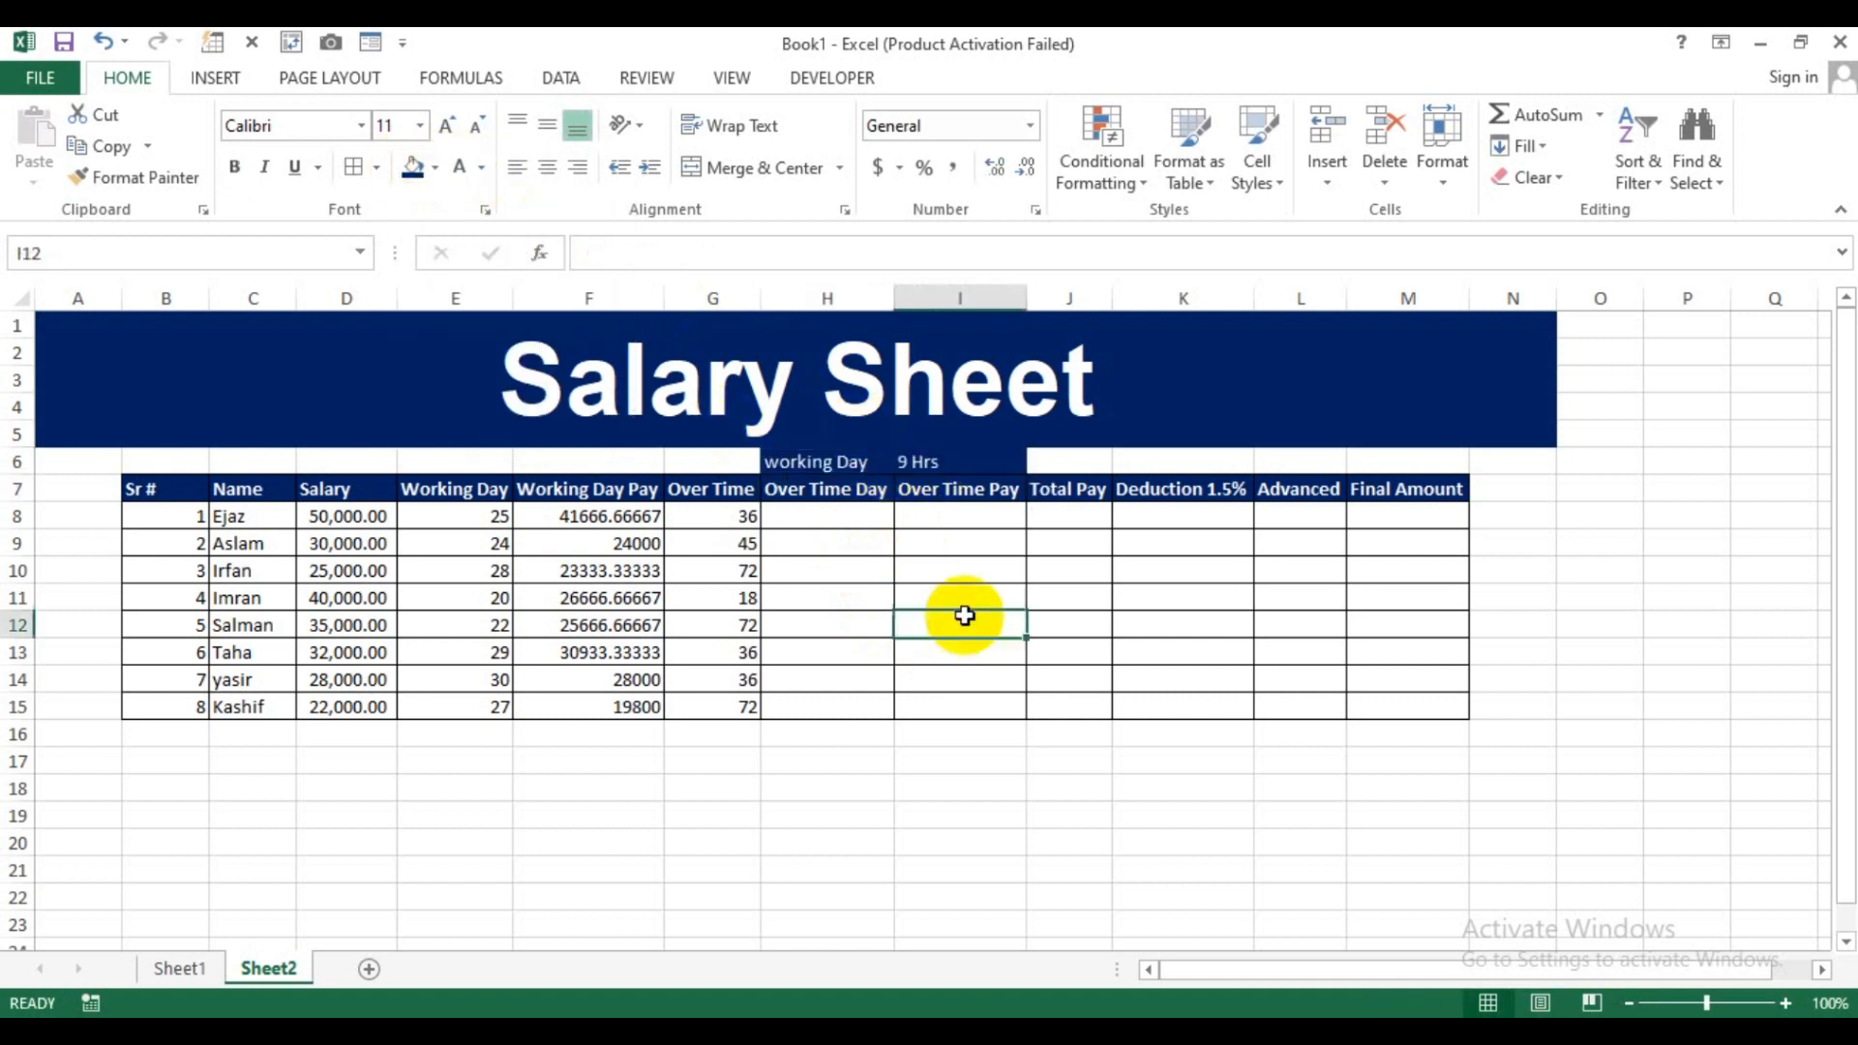
Change the fill of H6:I6 to green and make the text bold.
{"action": "left_click_drag", "start_coordinate": [830, 462], "coordinate": [933, 464]}
{"action": "left_click", "coordinate": [434, 167]}
{"action": "left_click", "coordinate": [531, 378]}
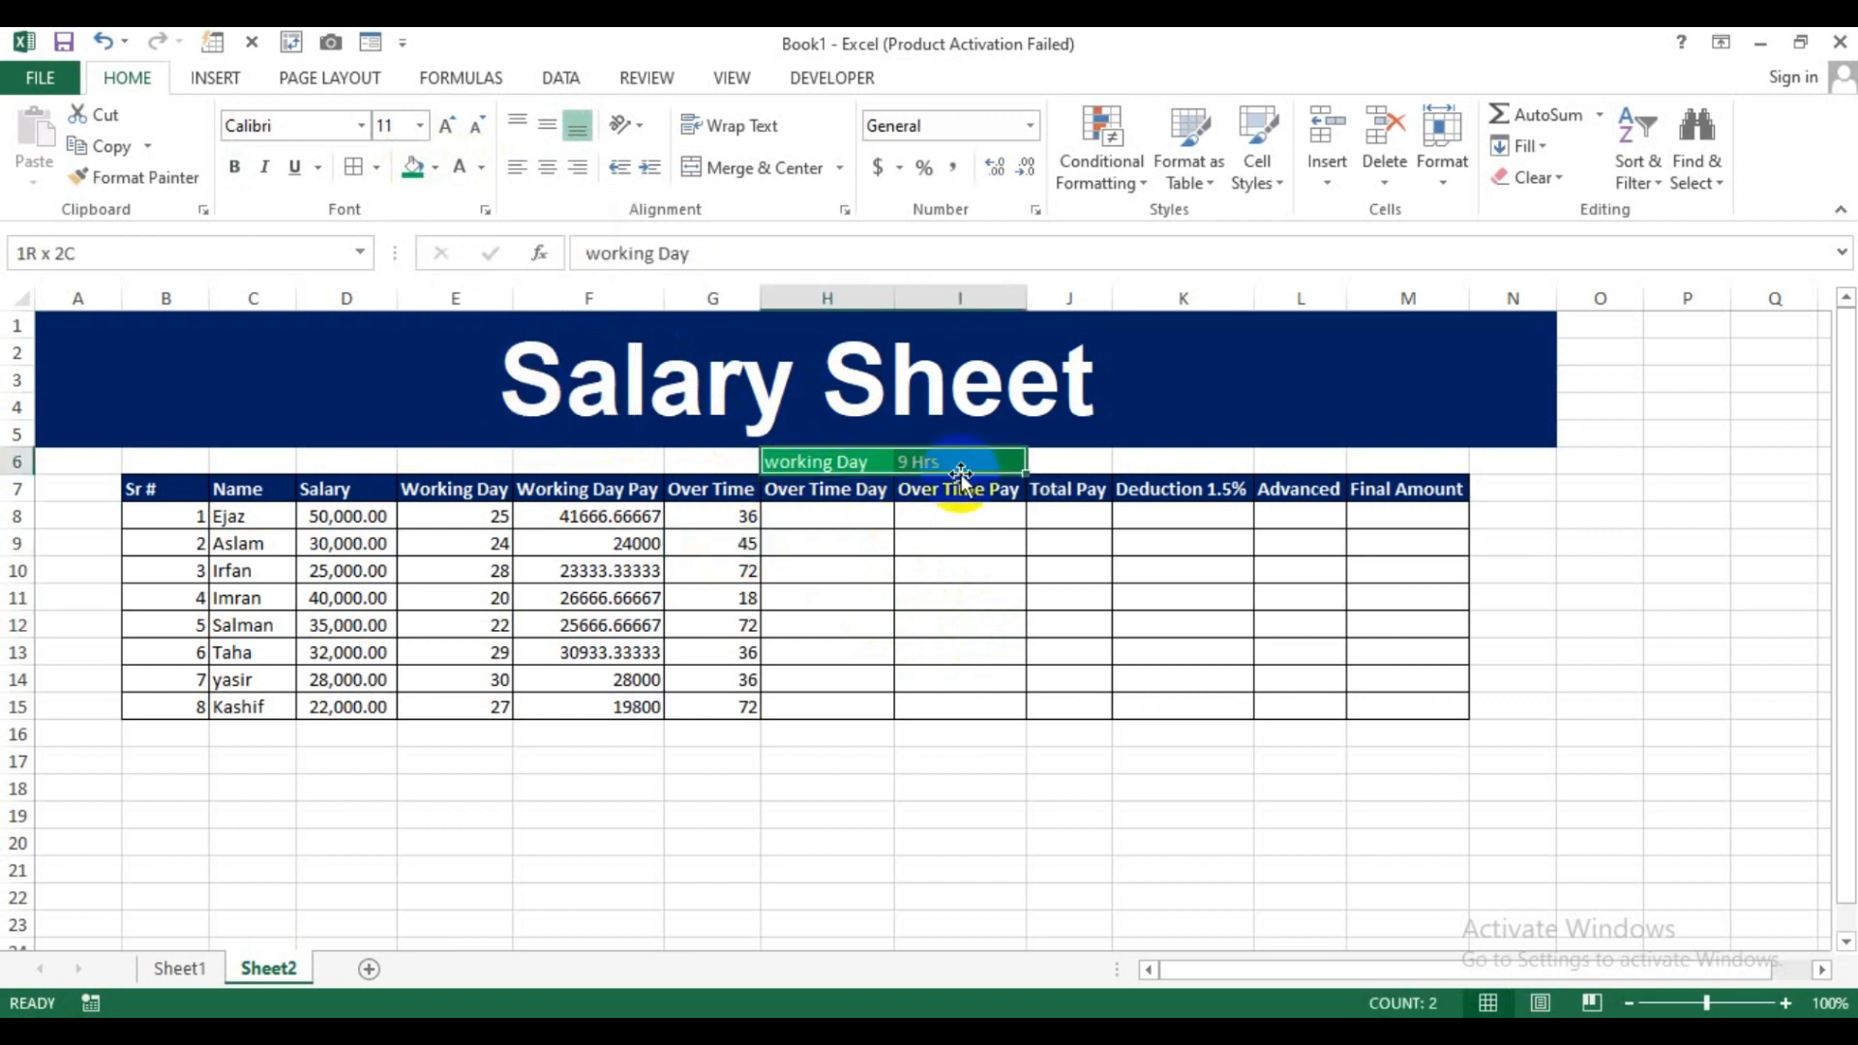
{"action": "key", "text": "ctrl+b"}
{"action": "left_click", "coordinate": [849, 595]}
Calculate Over Time Day in H8 with the formula =G8/9 and fill it down to H15.
{"action": "left_click", "coordinate": [824, 516]}
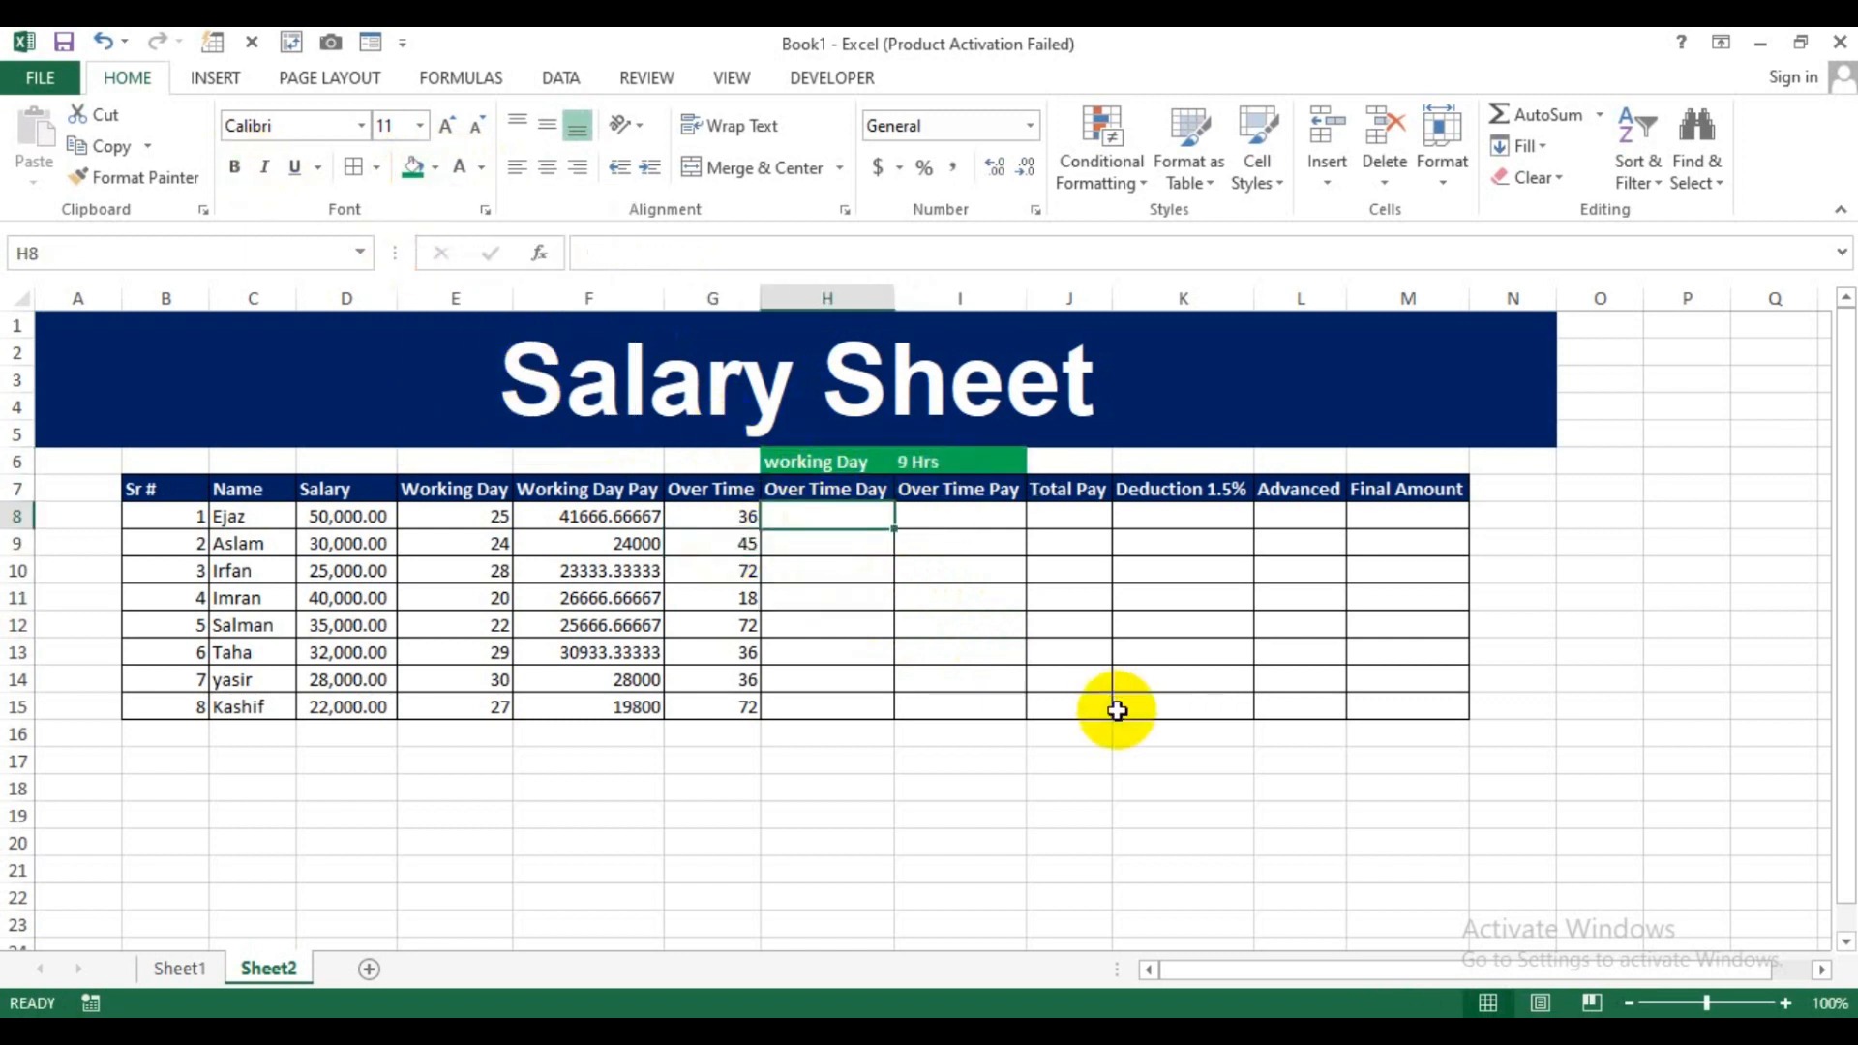
{"action": "type", "text": "="}
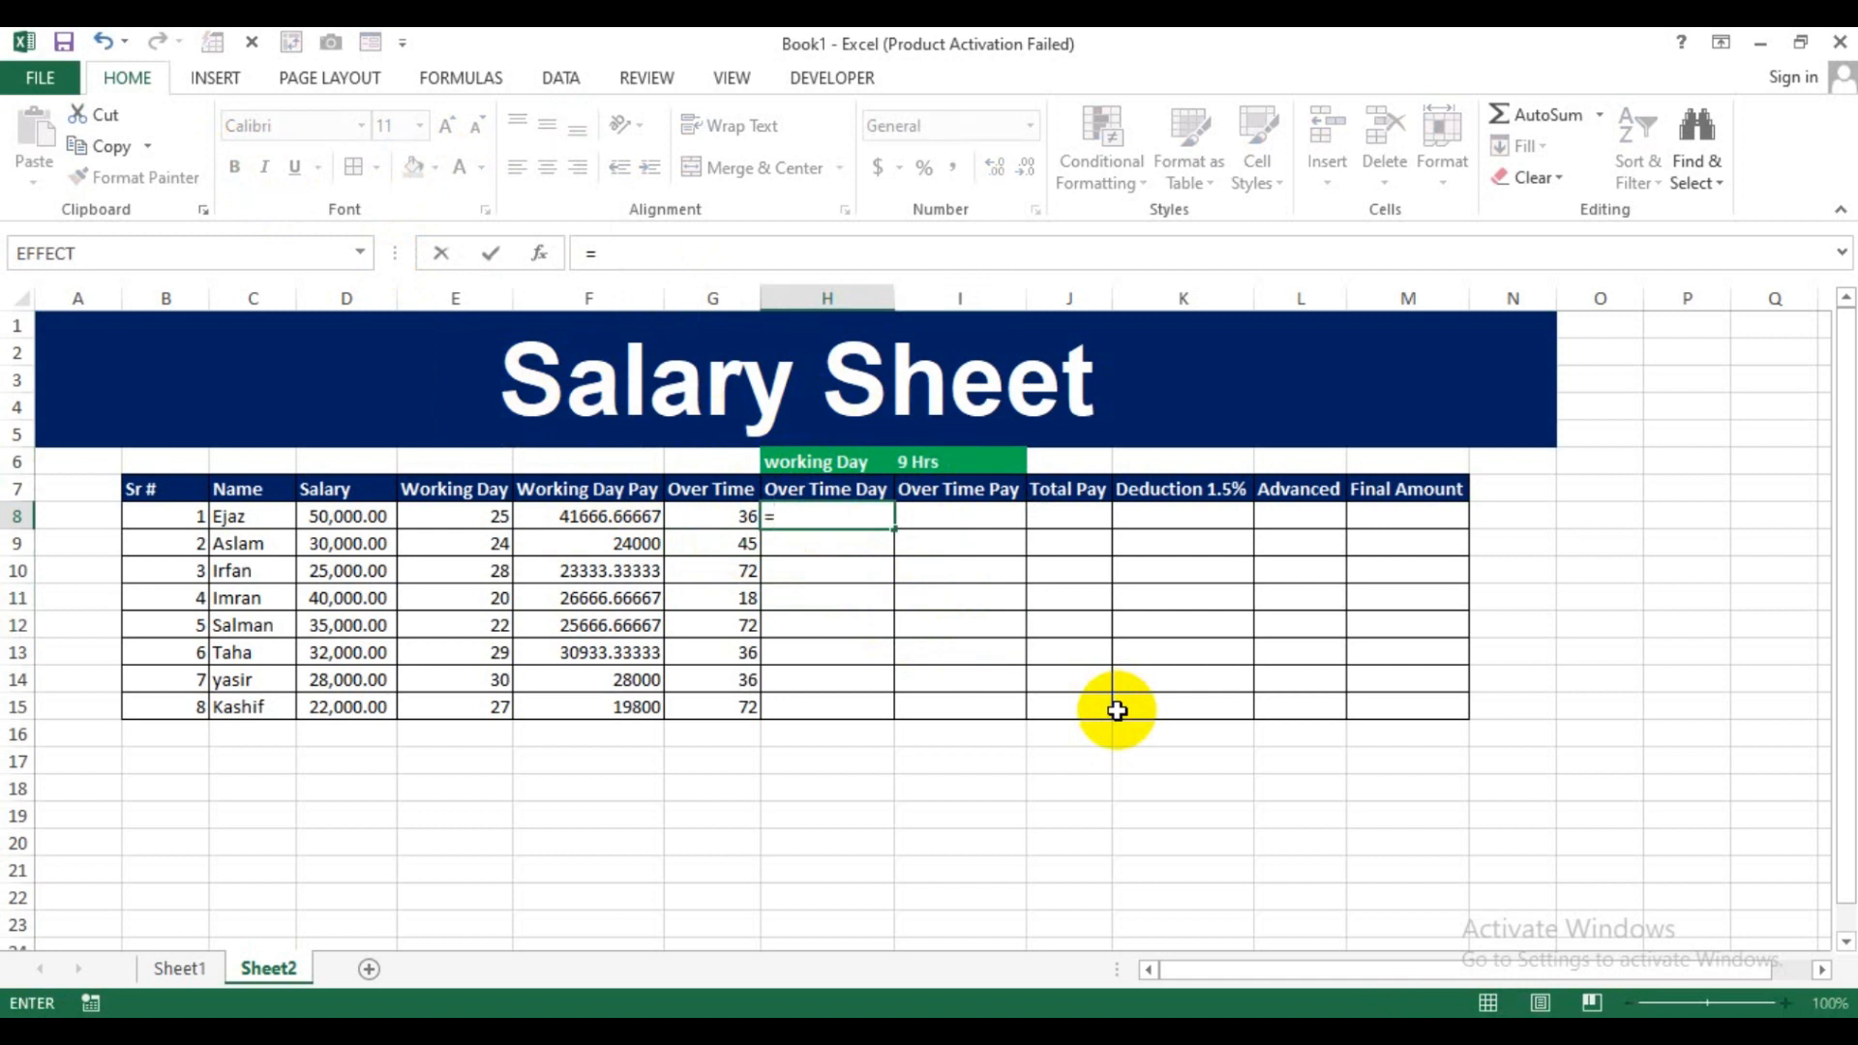
{"action": "left_click", "coordinate": [709, 520]}
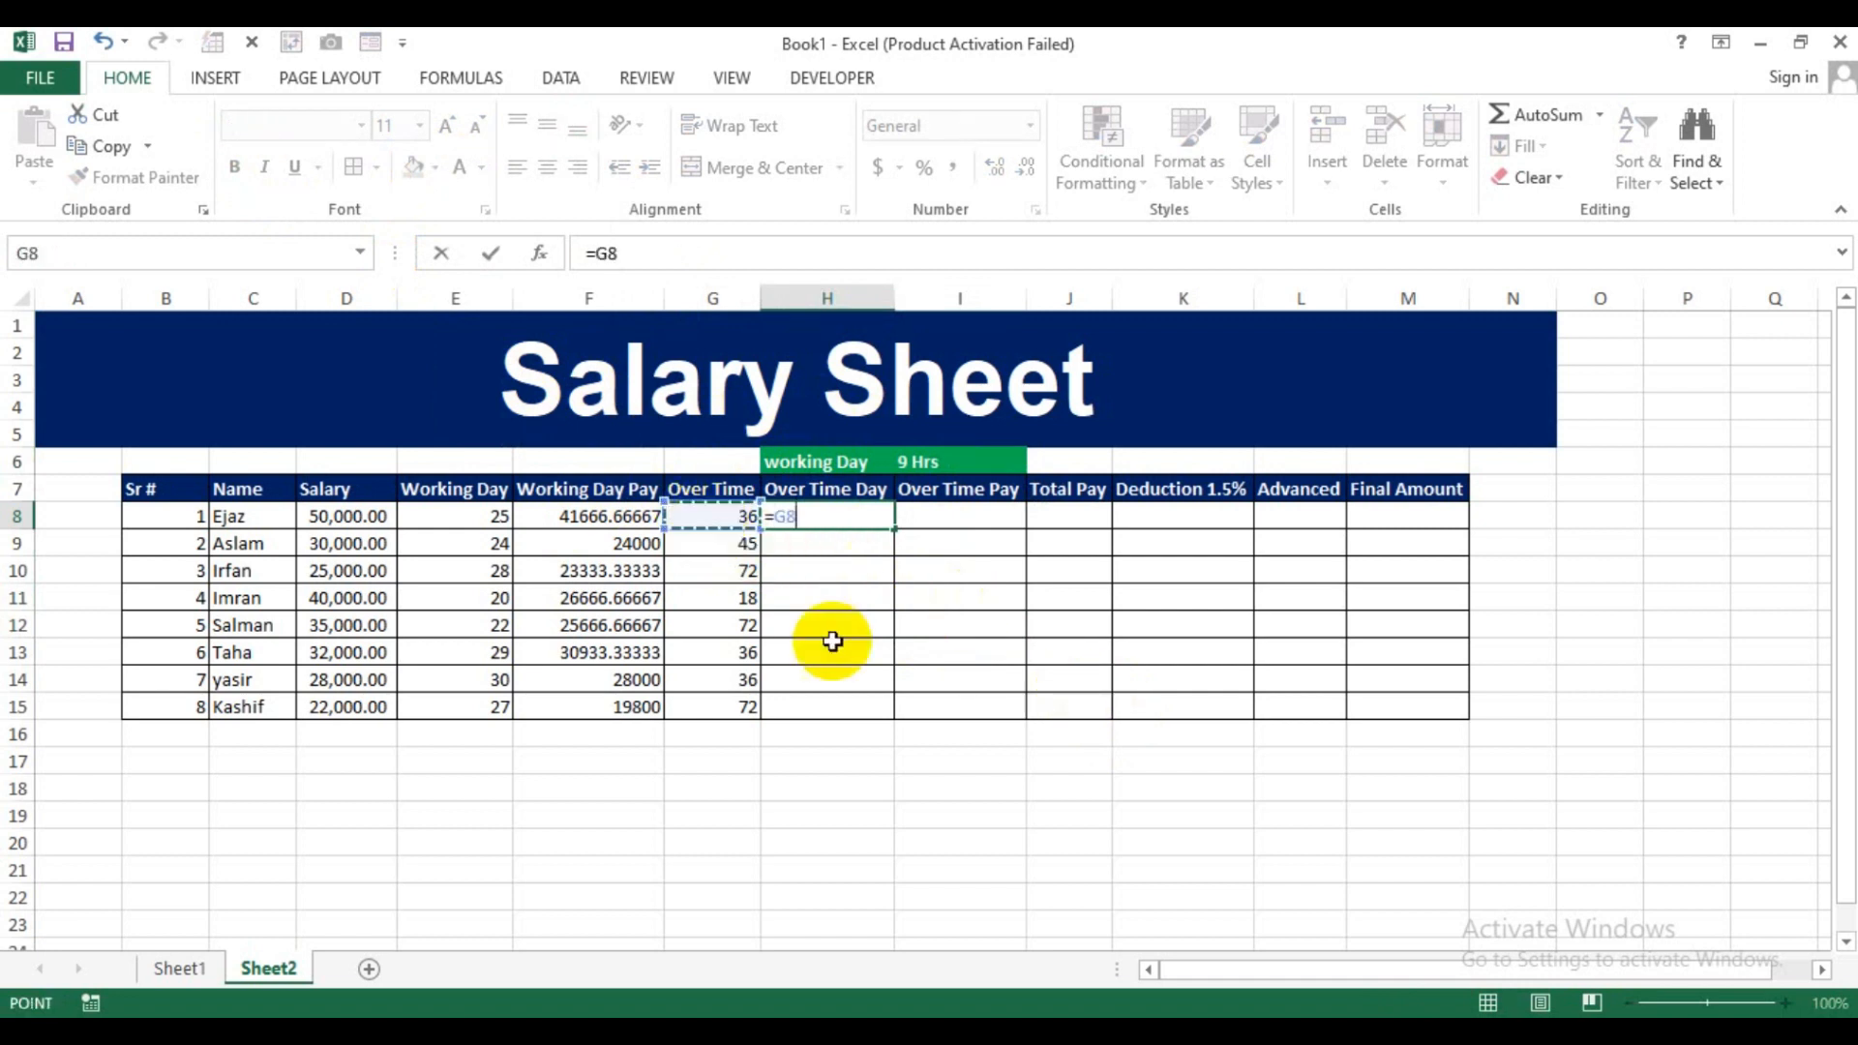
{"action": "type", "text": "/9"}
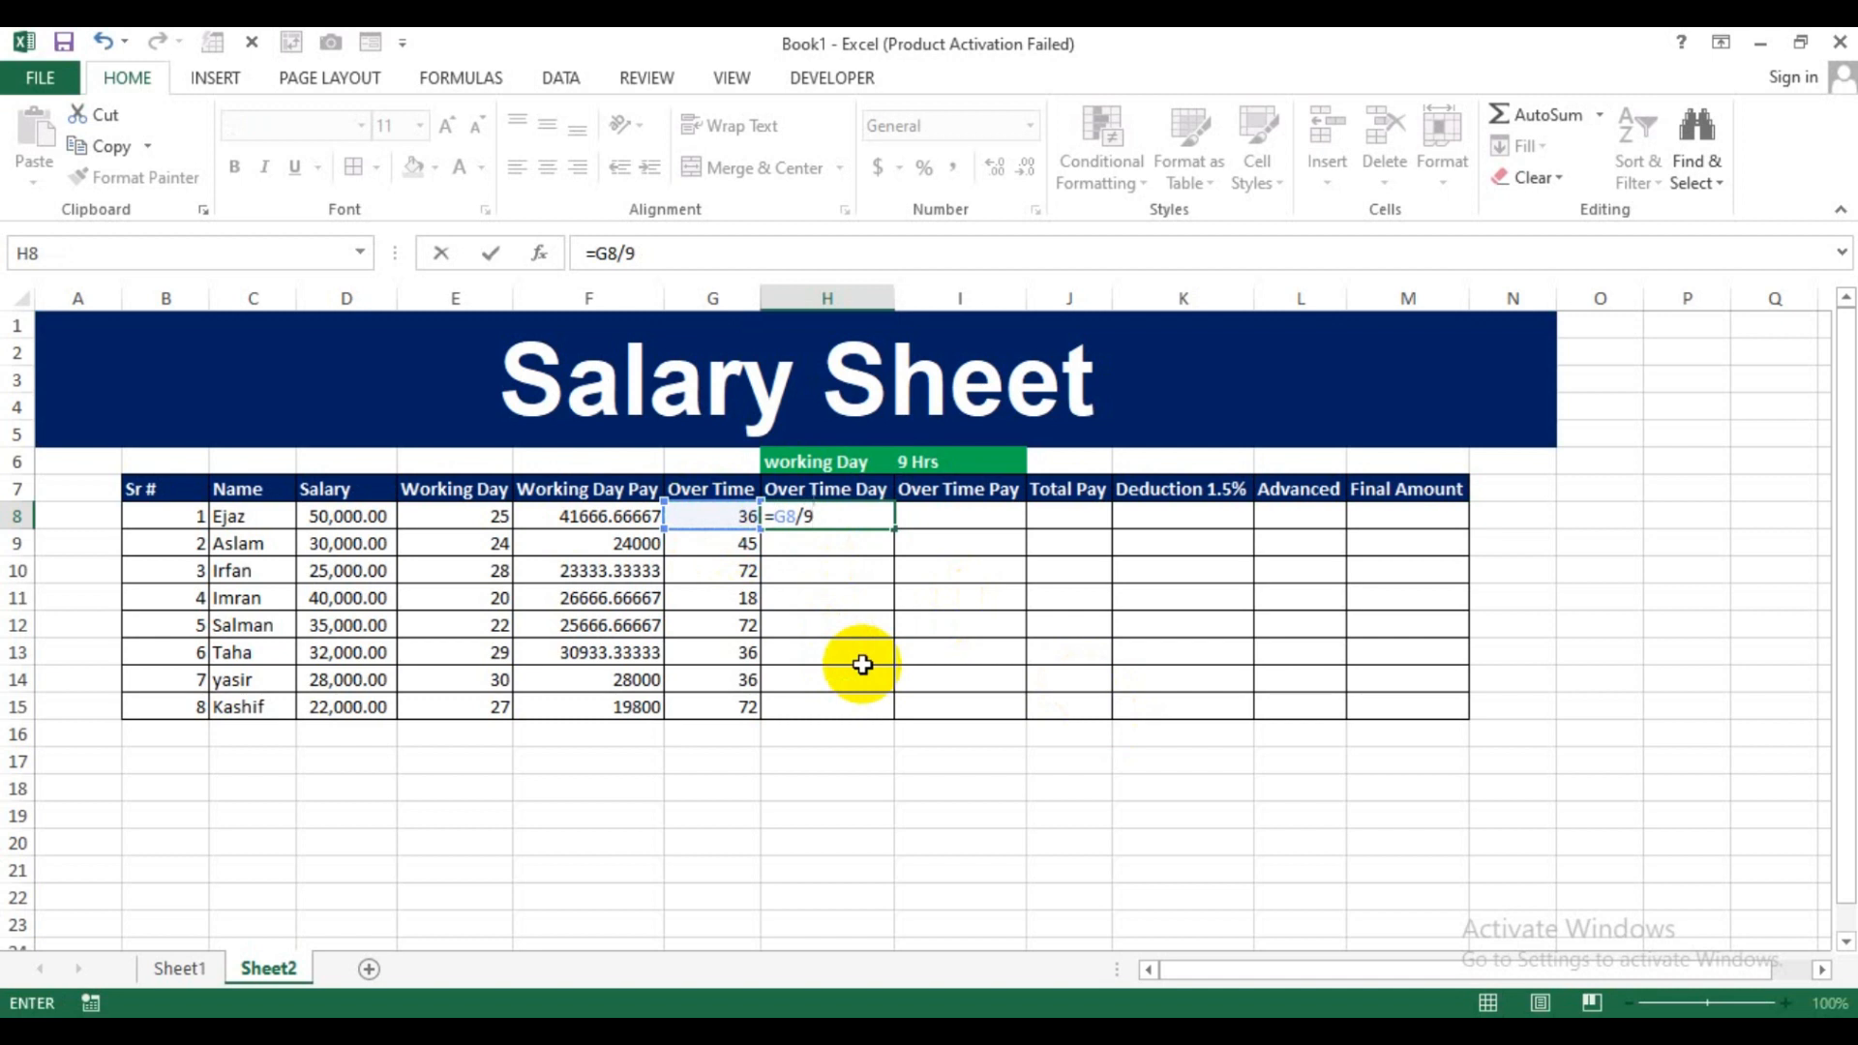
{"action": "key", "text": "Return"}
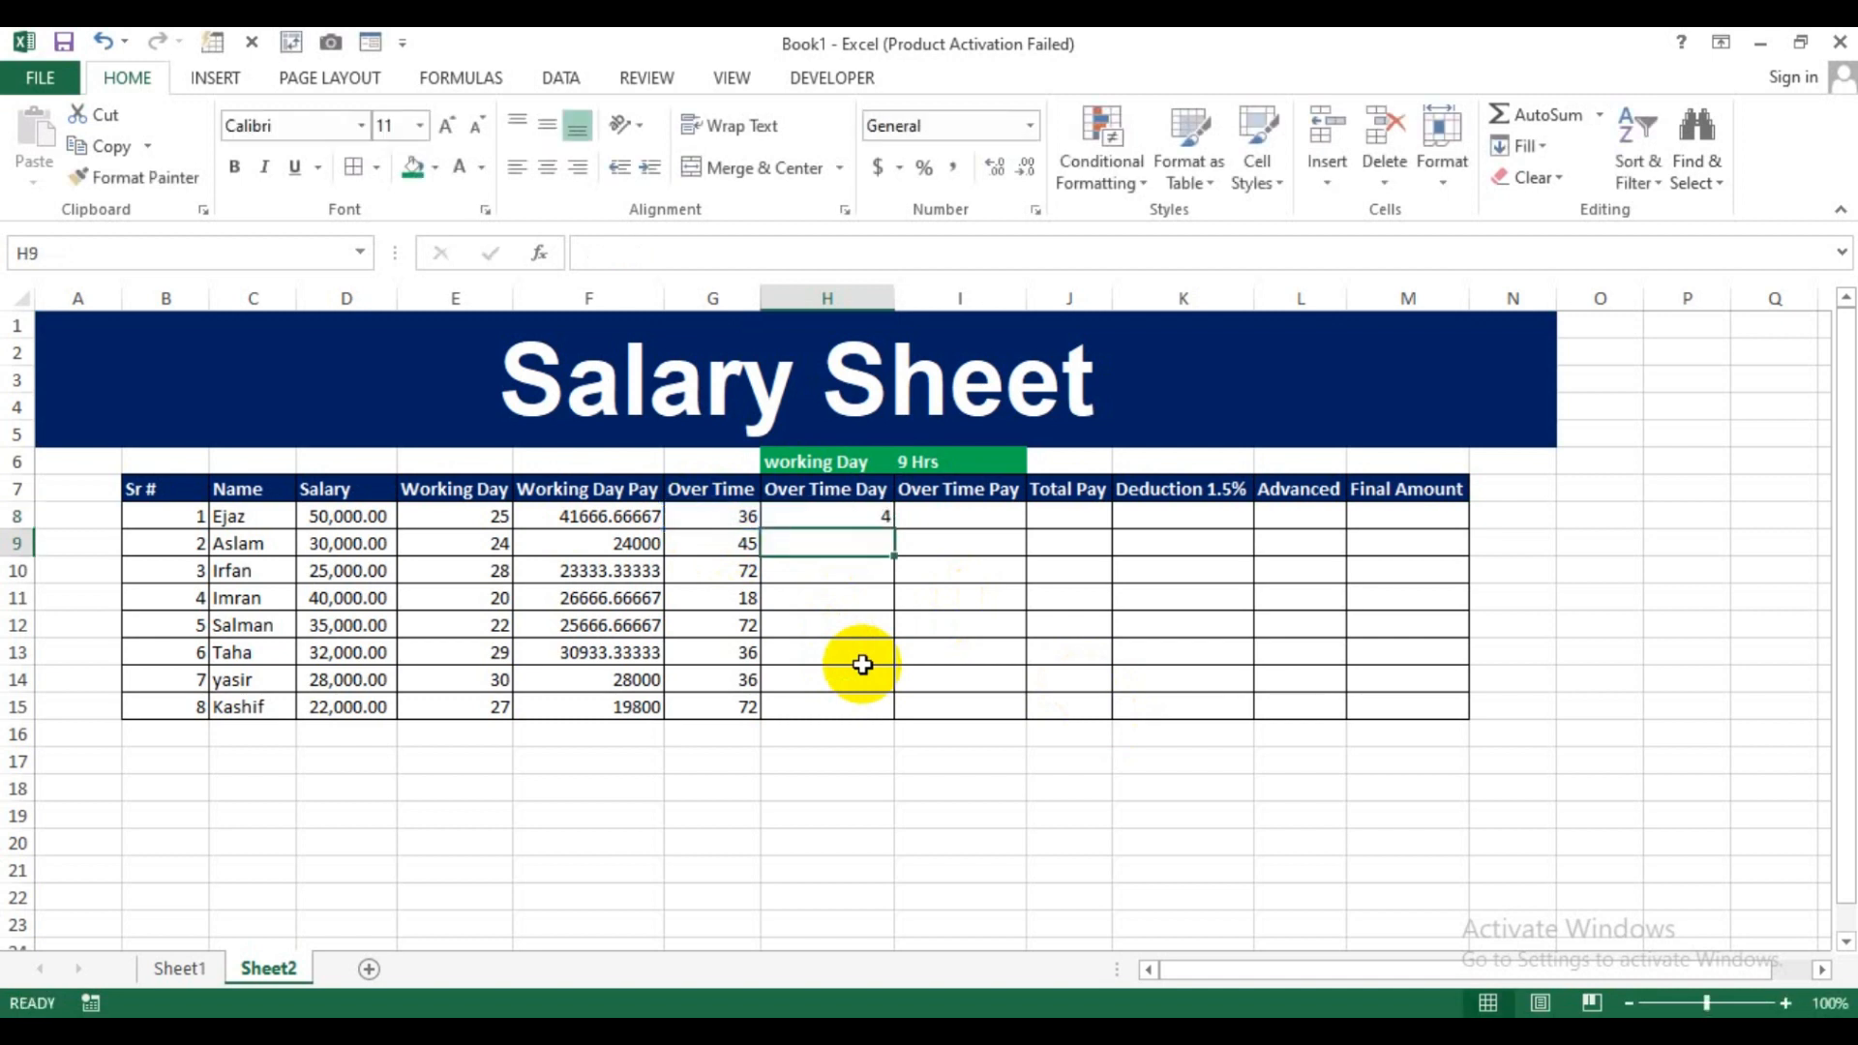
{"action": "left_click", "coordinate": [872, 521]}
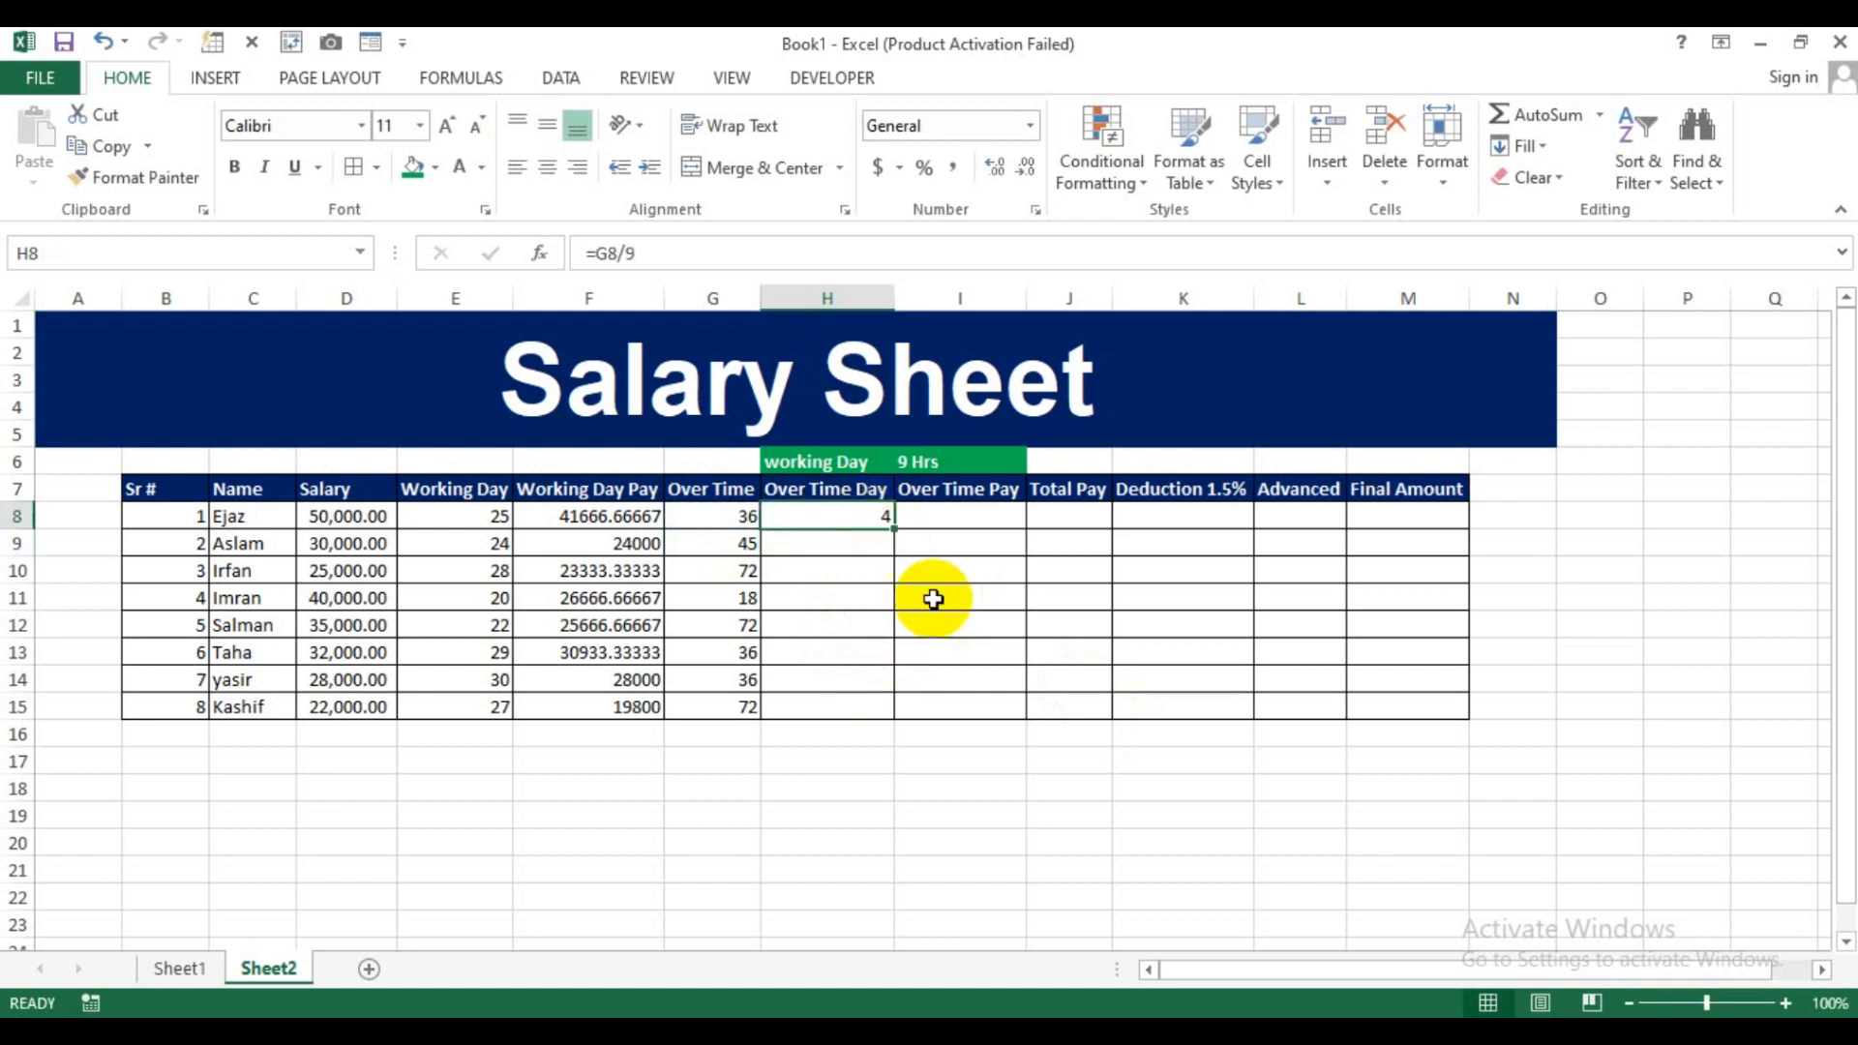
{"action": "left_click_drag", "start_coordinate": [892, 528], "coordinate": [881, 715]}
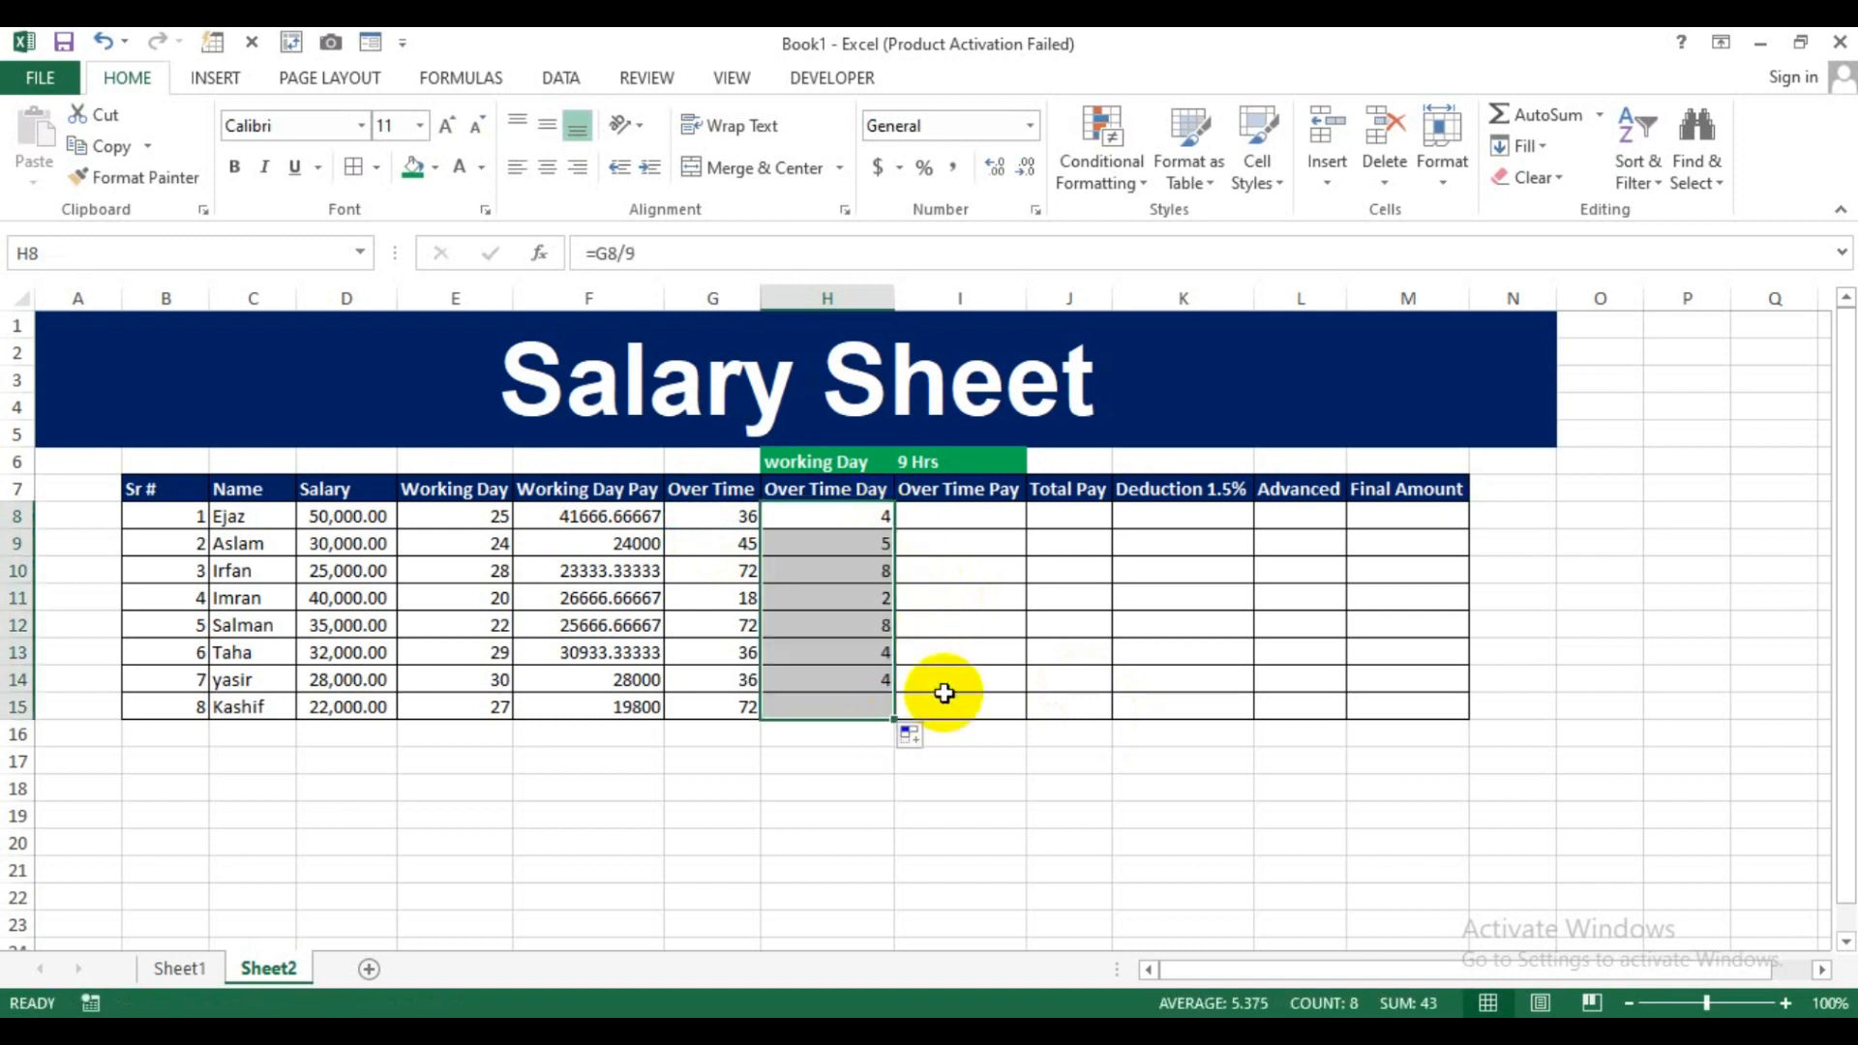
Calculate Over Time Pay in I8 with the formula =(D8*H8/30) and fill it down to I15.
{"action": "left_click", "coordinate": [969, 524]}
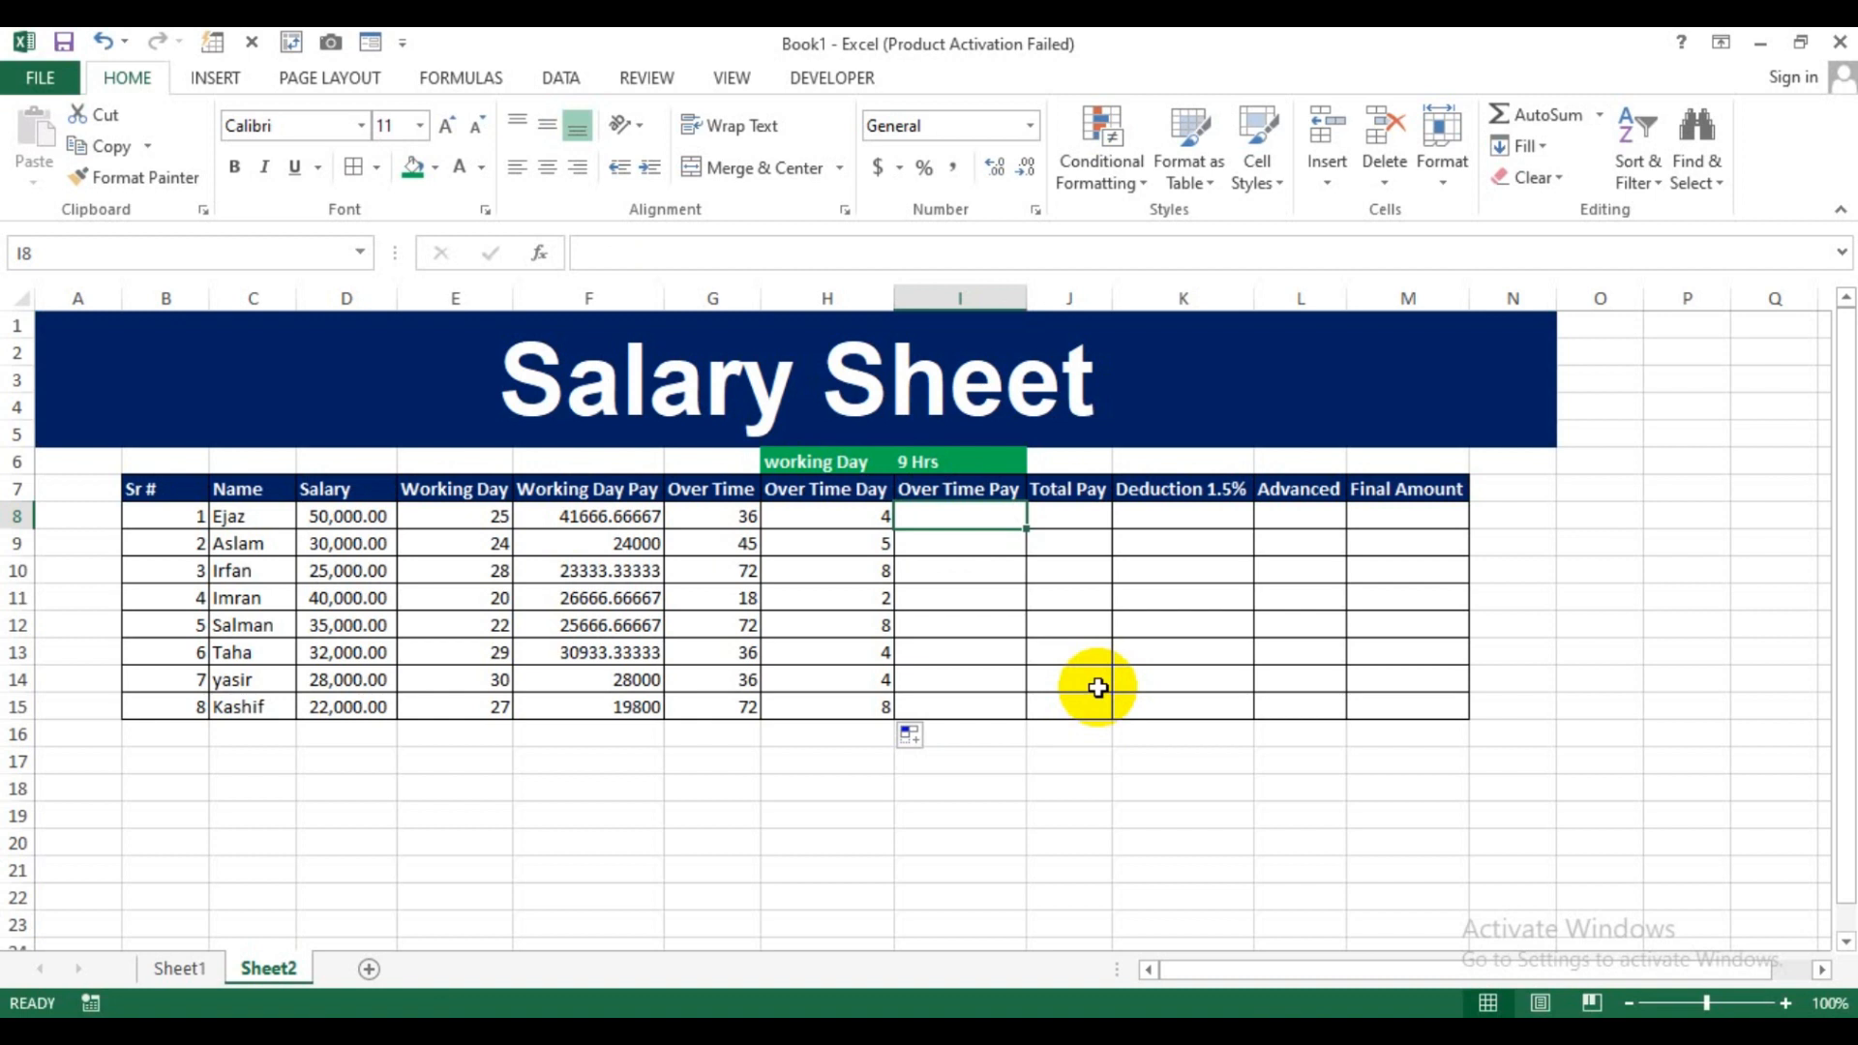
{"action": "type", "text": "=("}
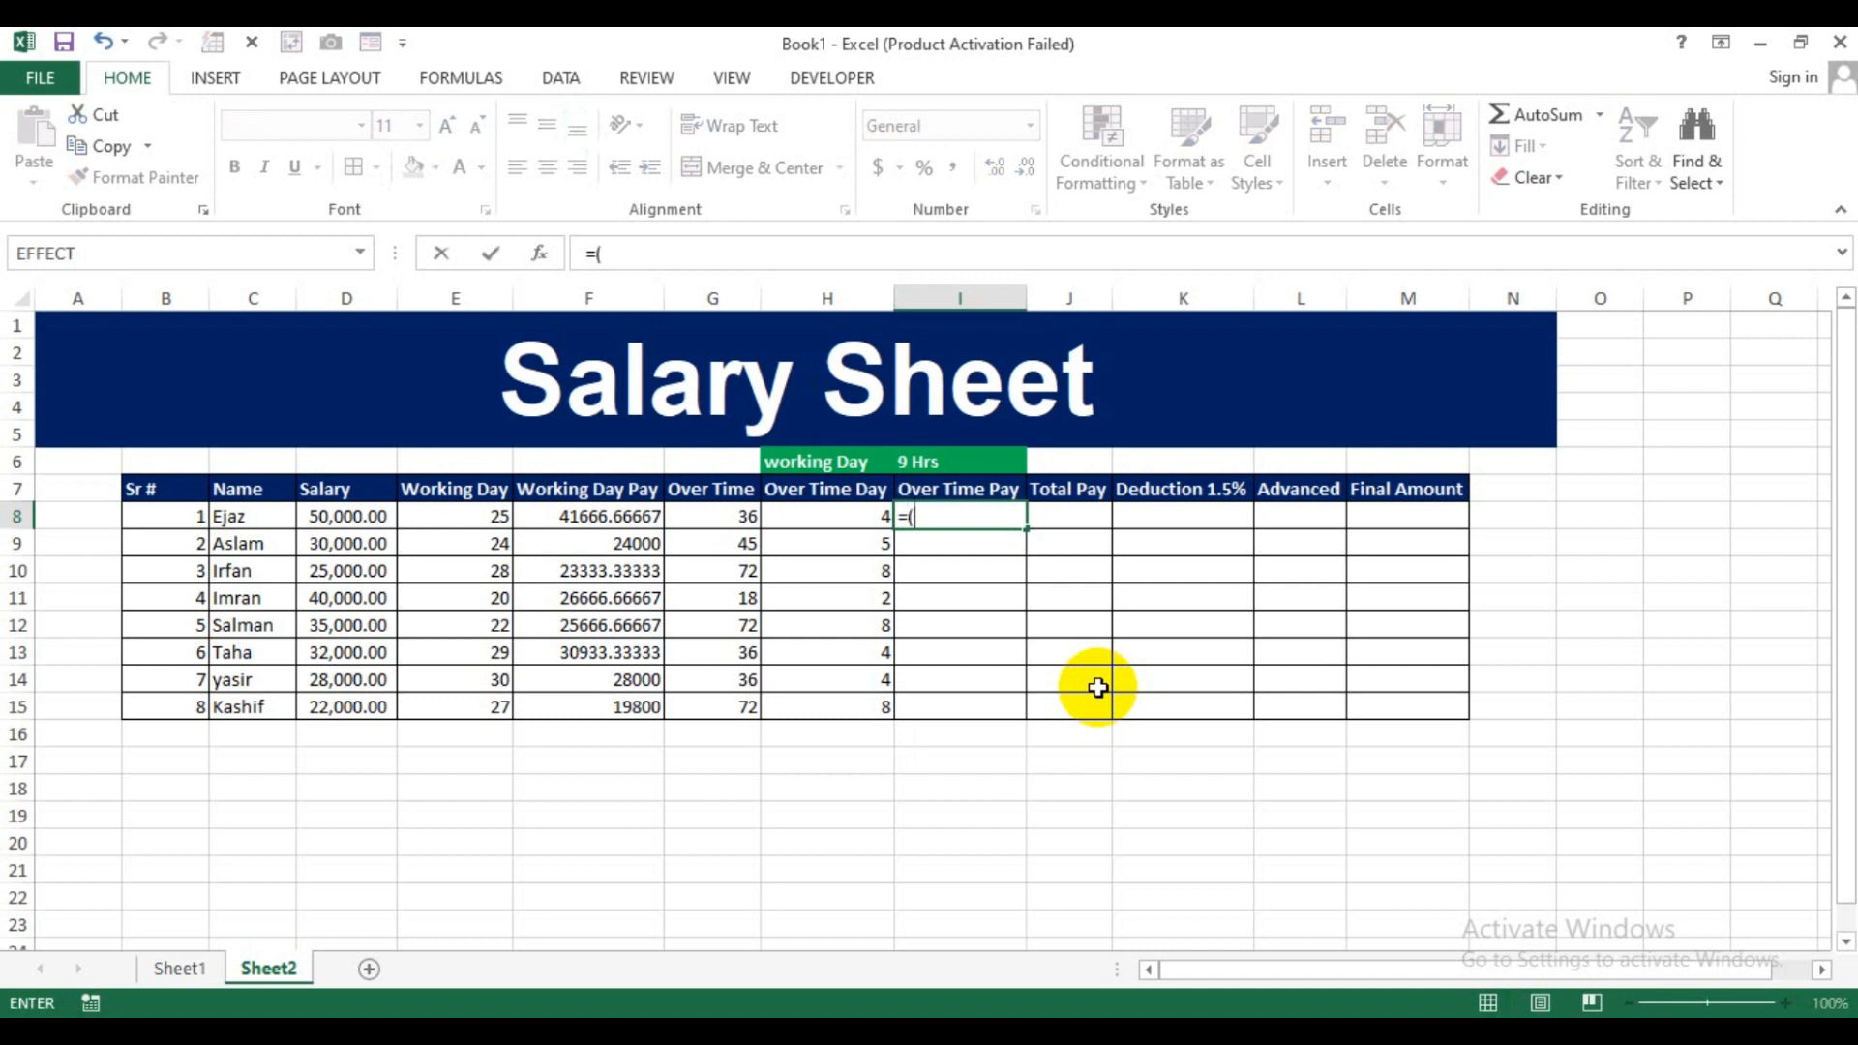
{"action": "left_click", "coordinate": [354, 518]}
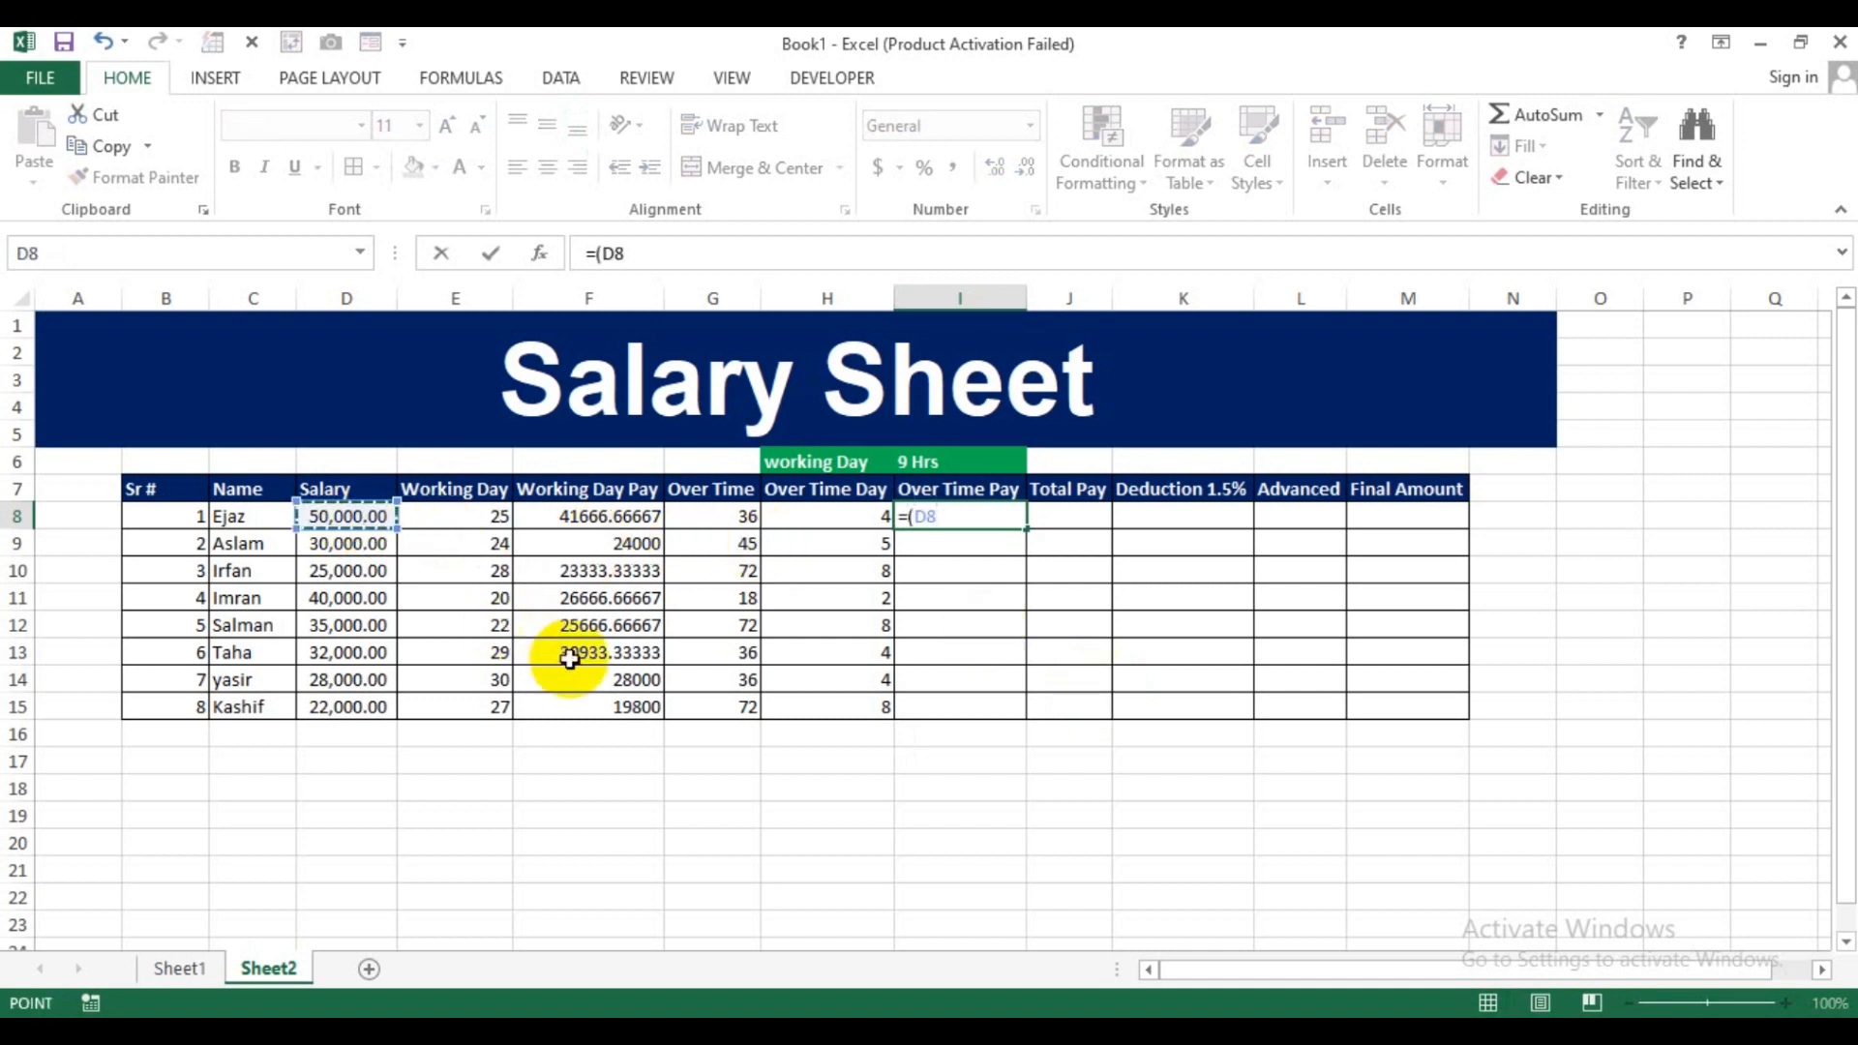
{"action": "type", "text": "*"}
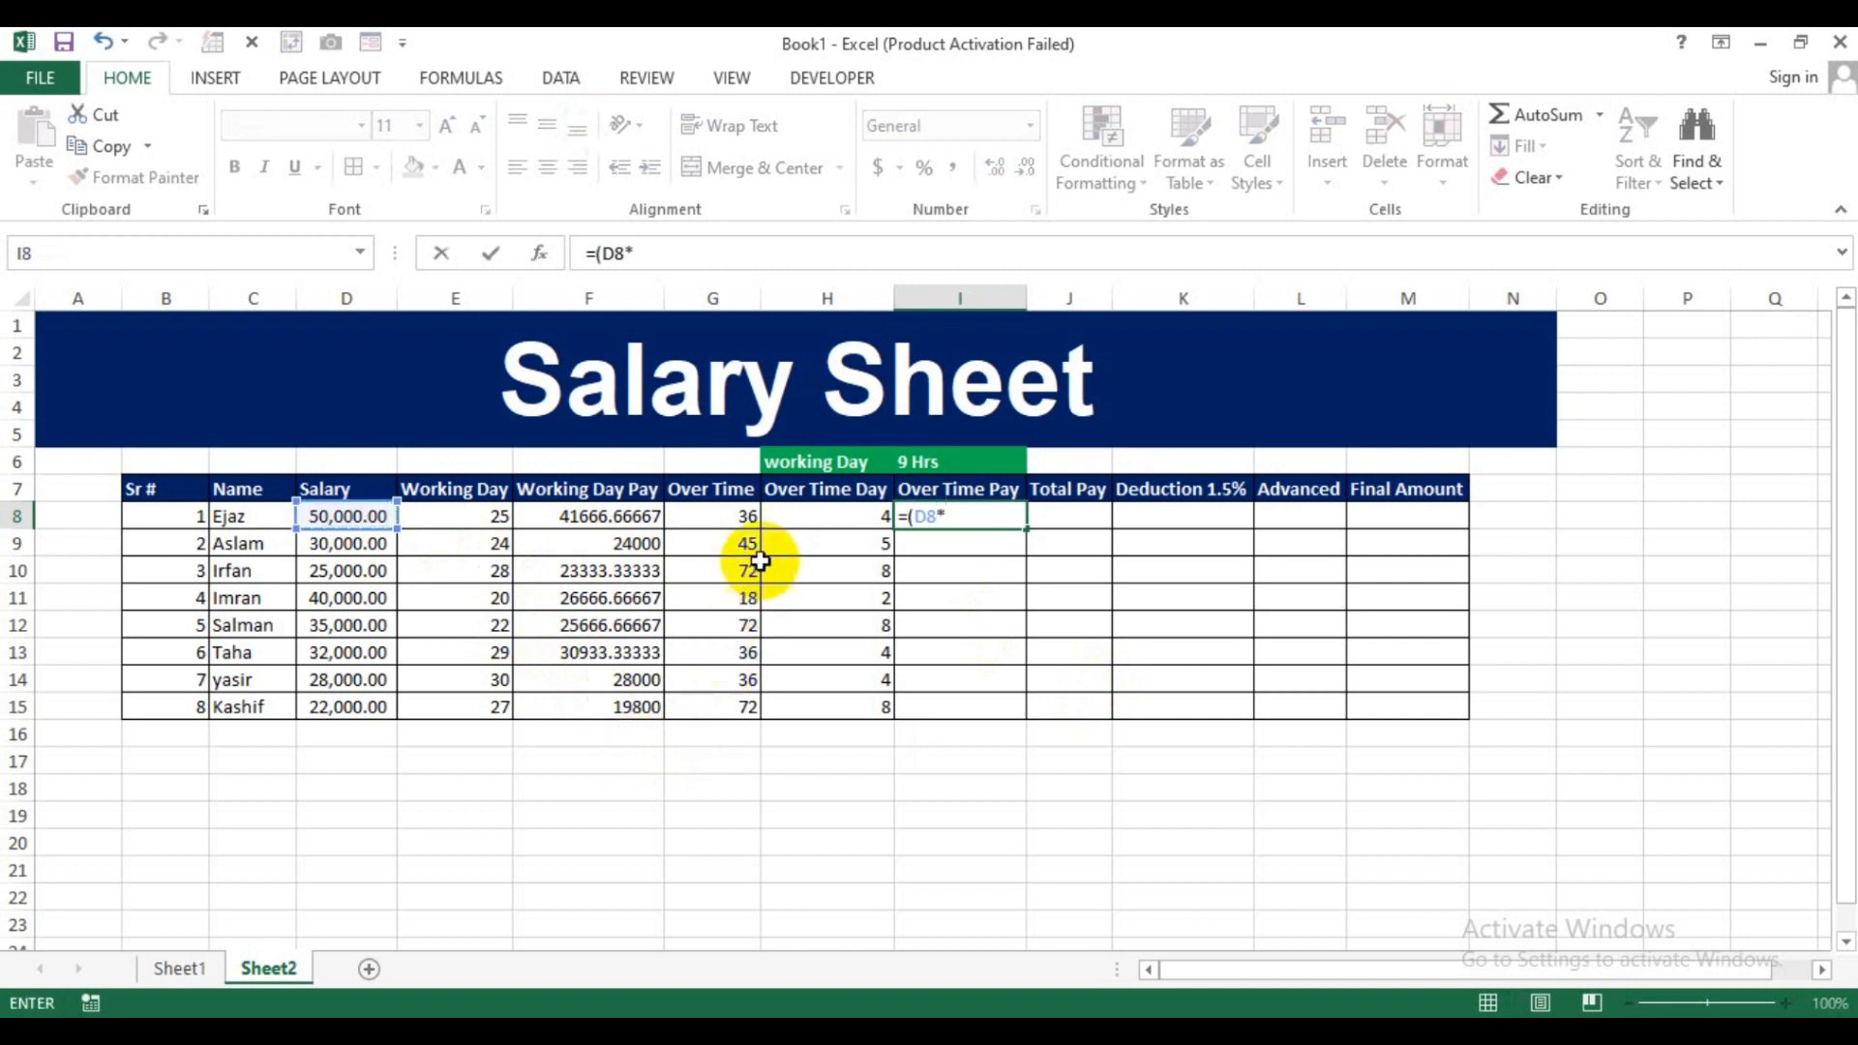
{"action": "left_click", "coordinate": [806, 522]}
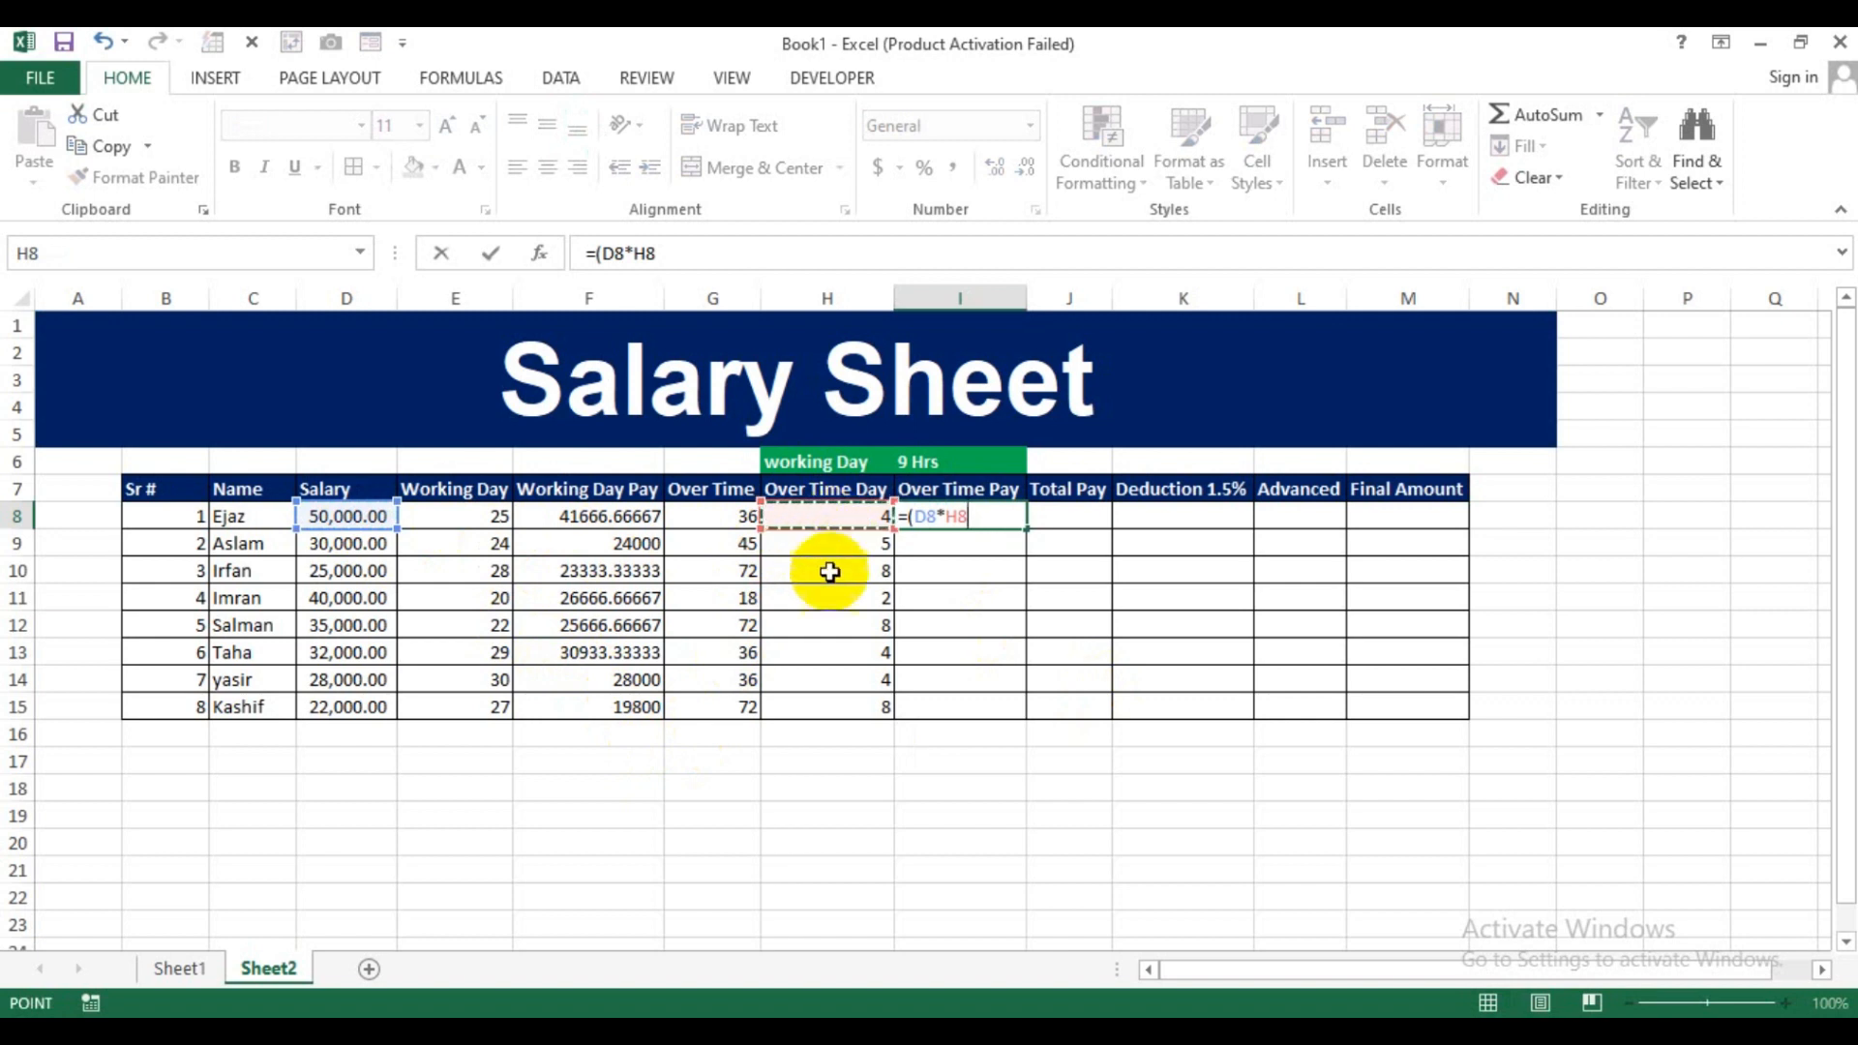
{"action": "type", "text": "/3"}
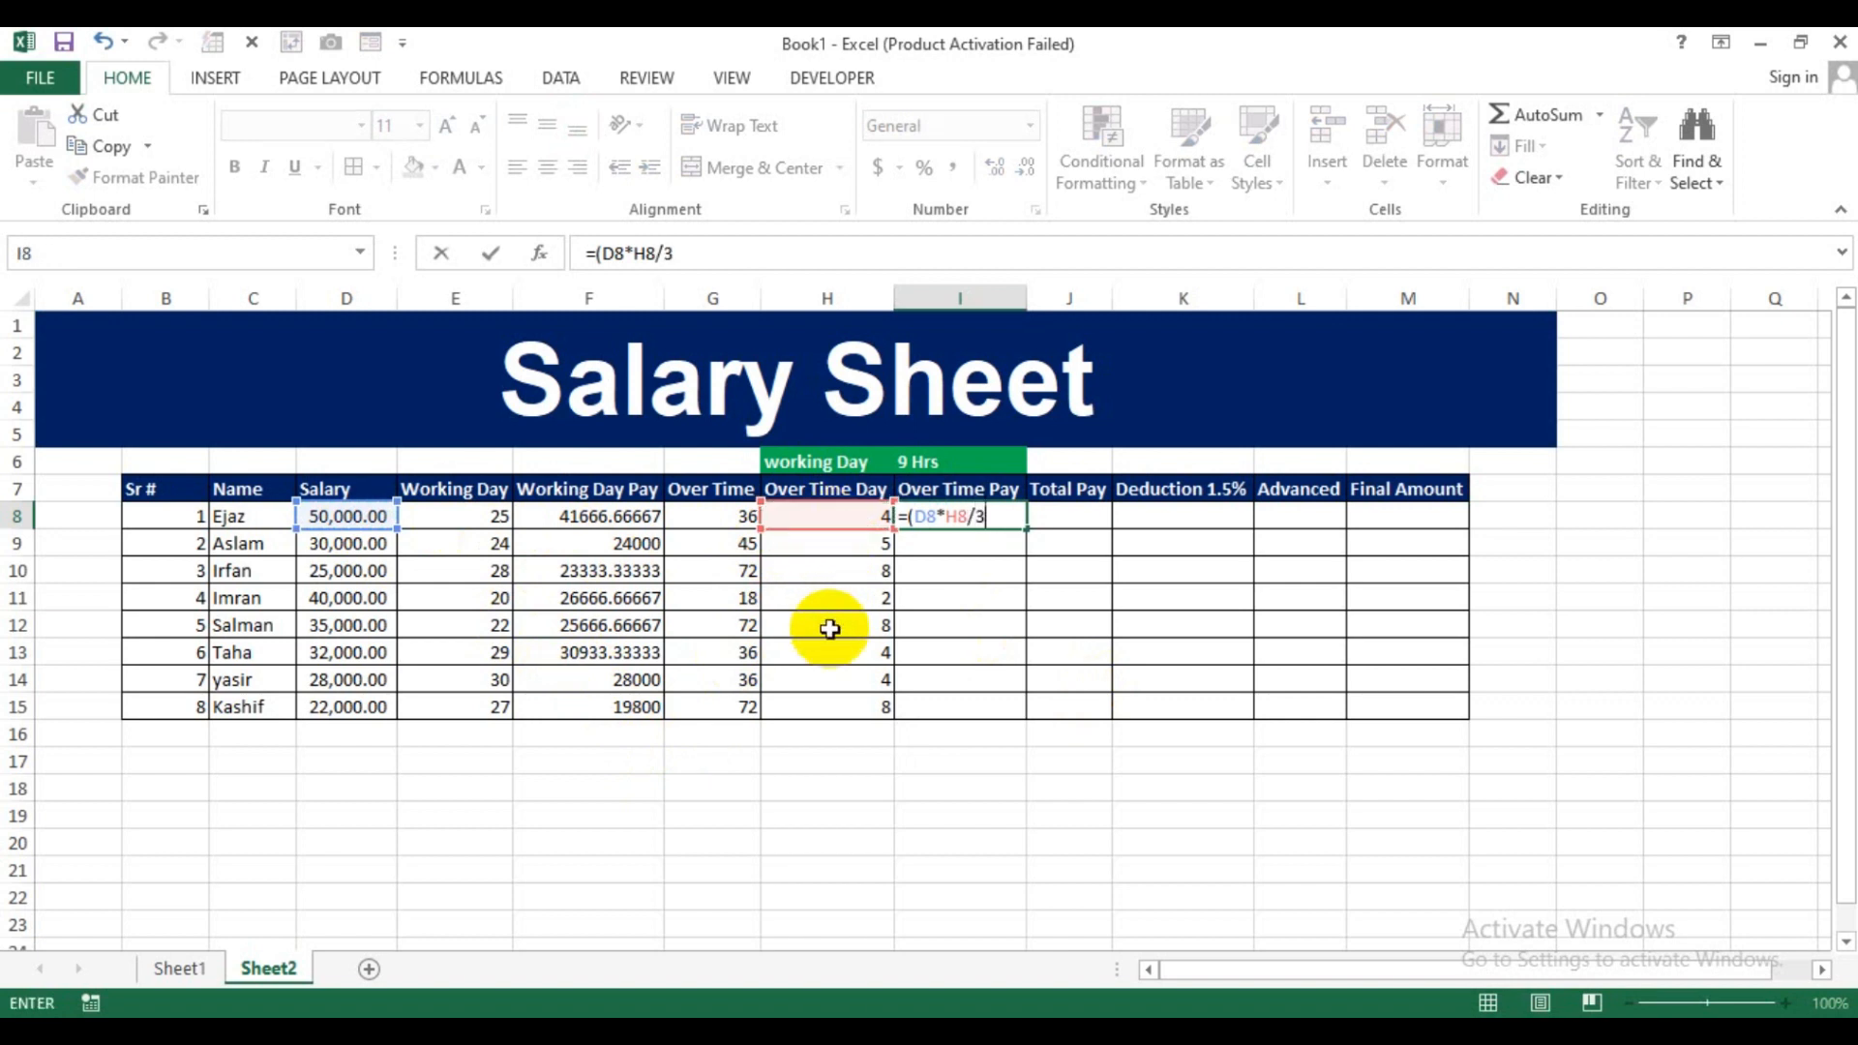
{"action": "type", "text": "0)"}
{"action": "key", "text": "Return"}
{"action": "left_click", "coordinate": [936, 517]}
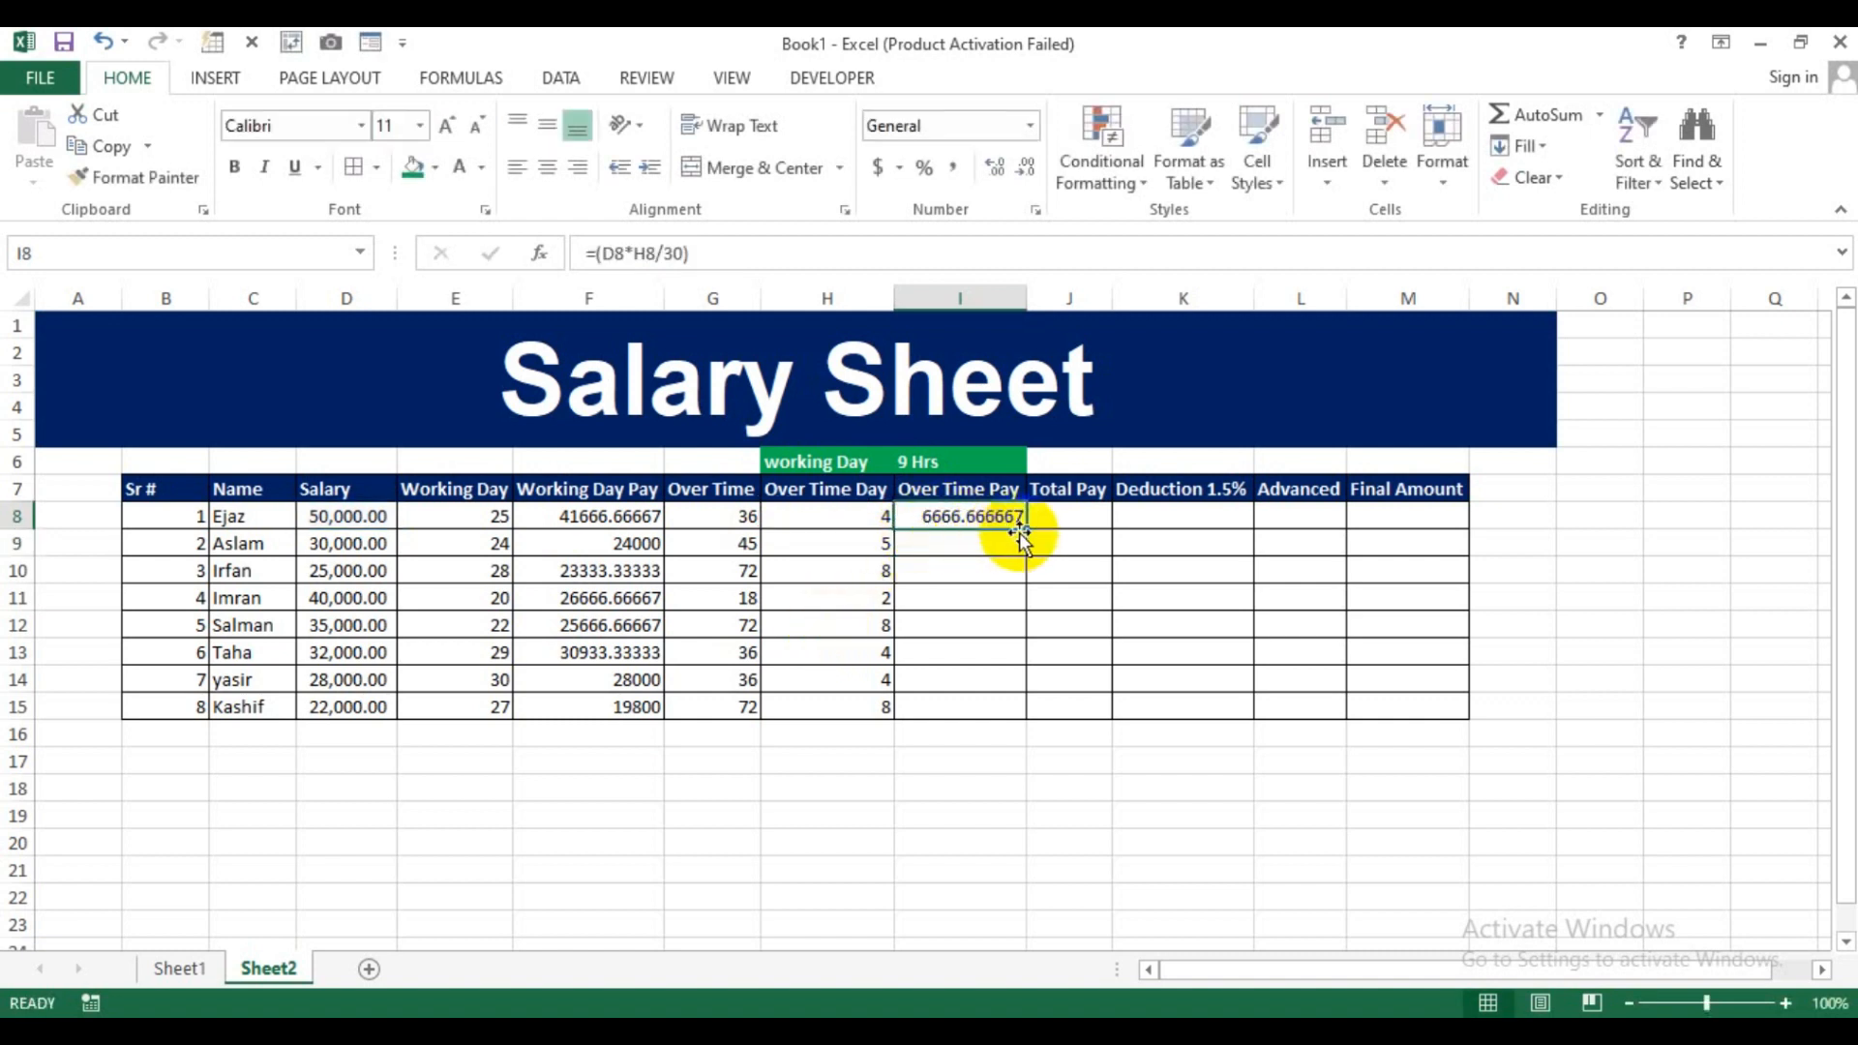
{"action": "left_click_drag", "start_coordinate": [1023, 531], "coordinate": [1023, 711]}
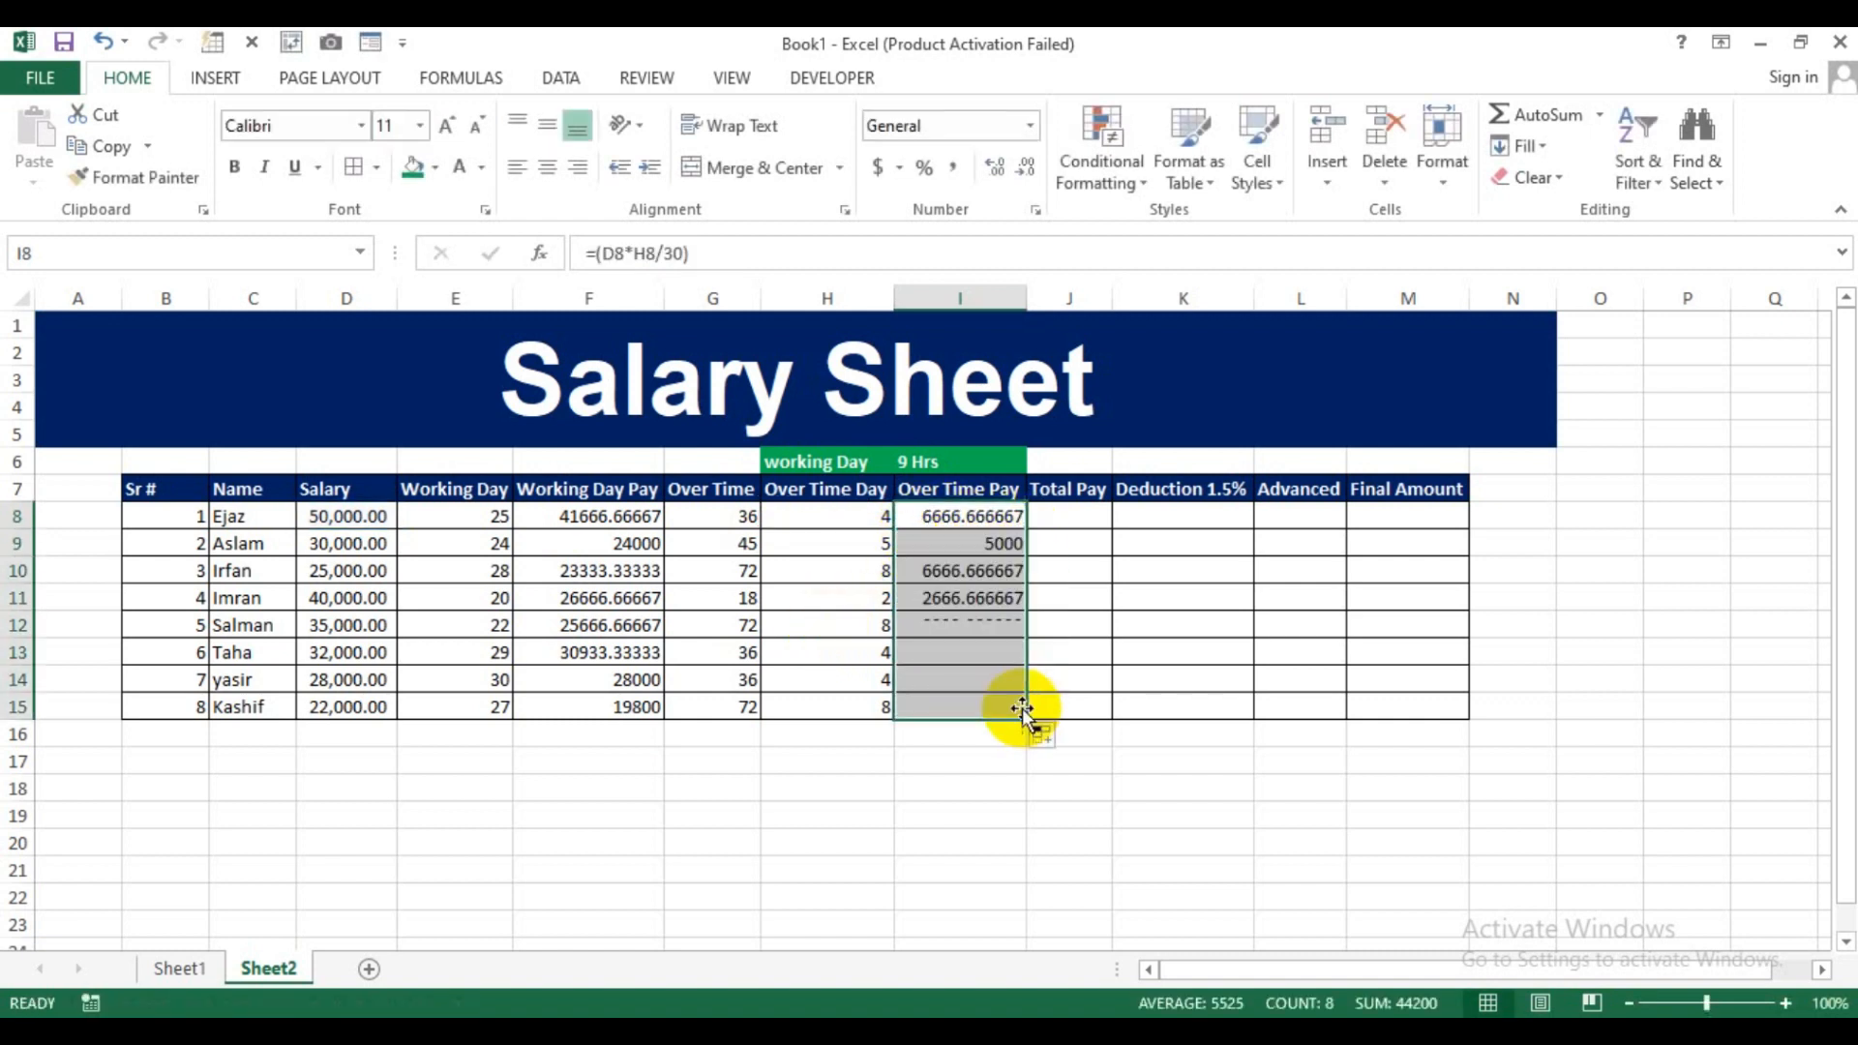
Calculate Total Pay in J8 with =SUM(F8,I8), fill it down through all eight employees, and clear the extra formula in J16.
{"action": "left_click", "coordinate": [1063, 522]}
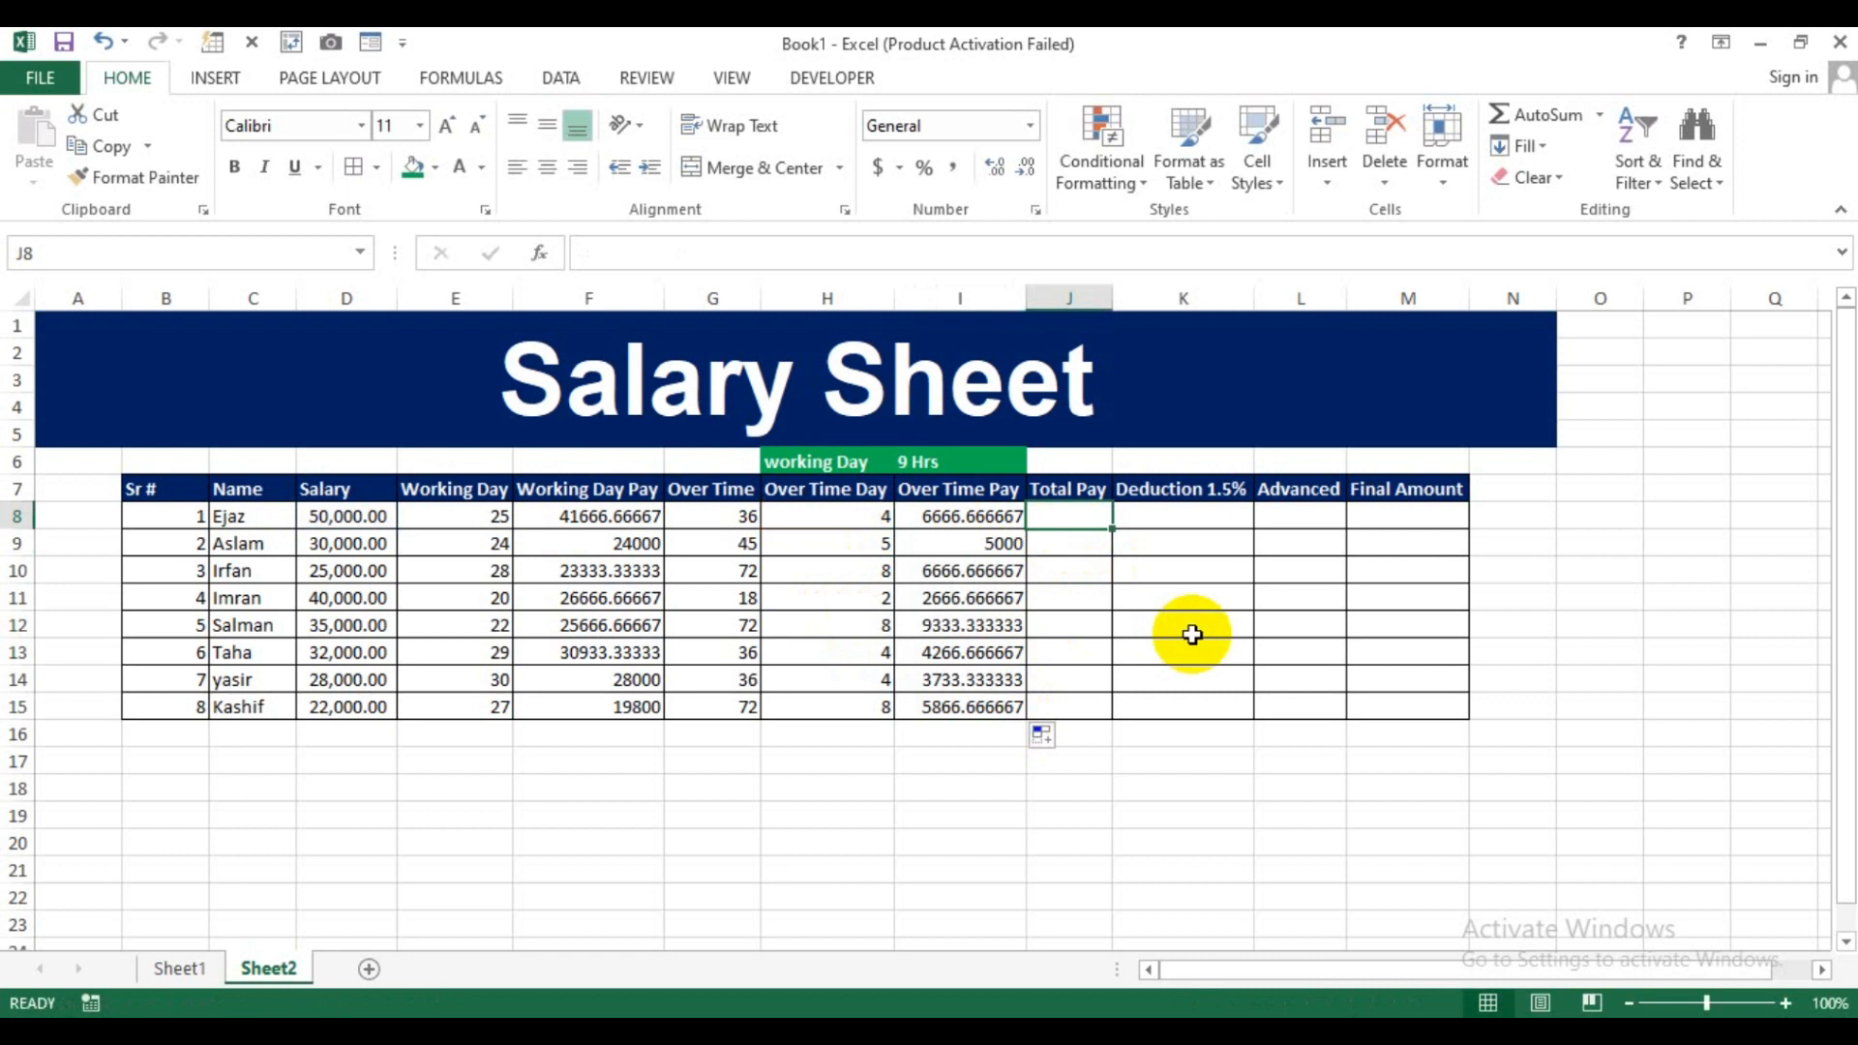
{"action": "type", "text": "=SUM("}
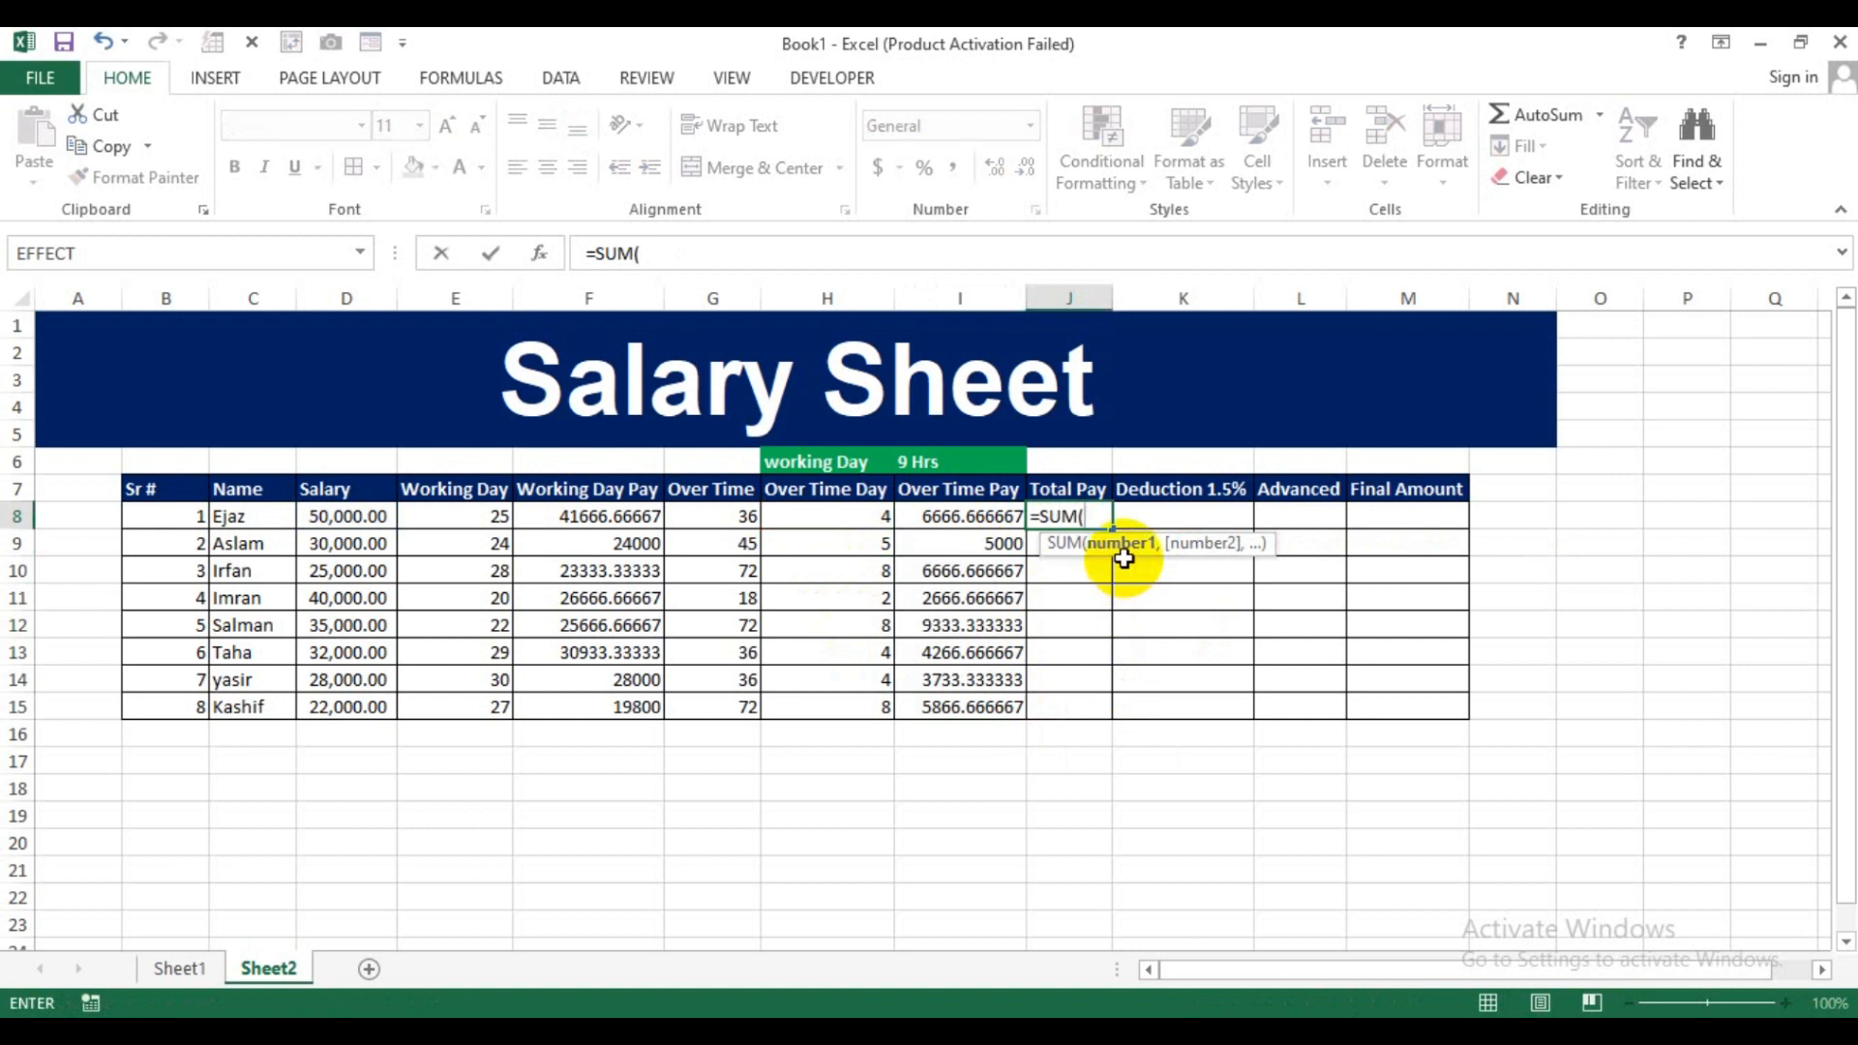
{"action": "left_click", "coordinate": [623, 518]}
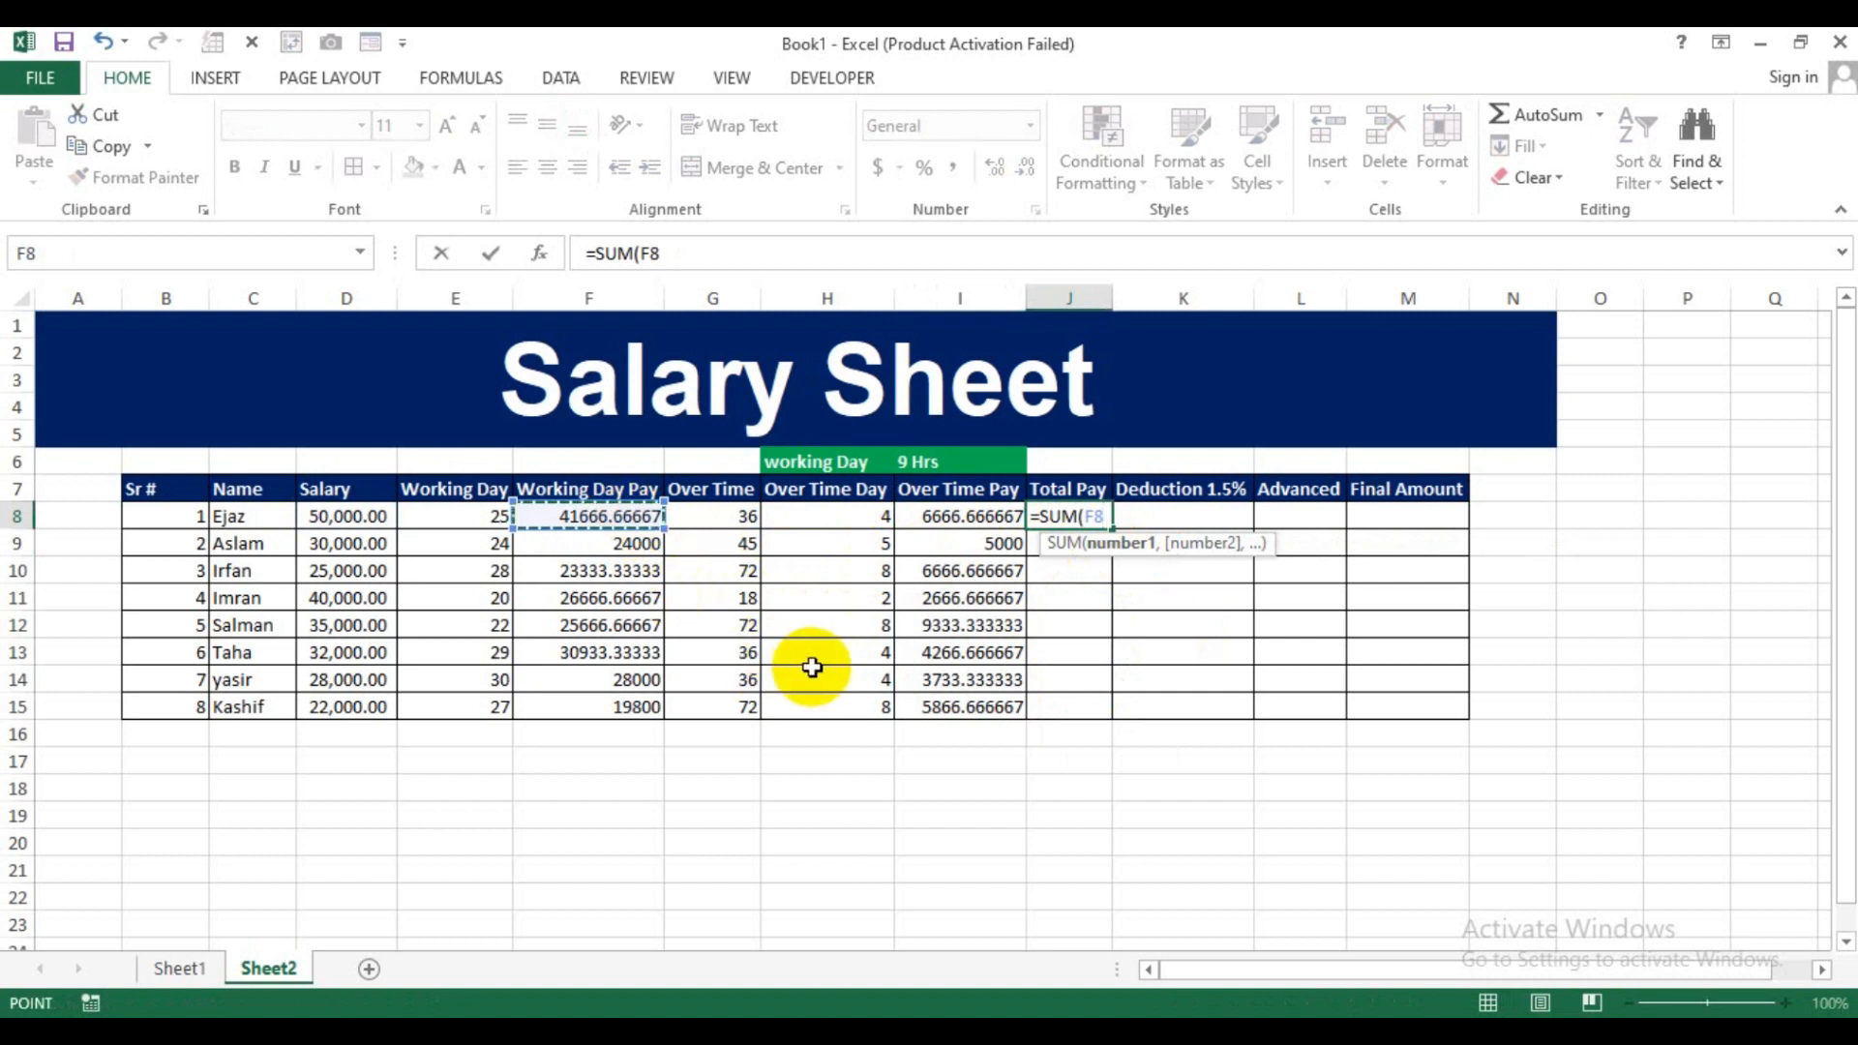
{"action": "type", "text": ","}
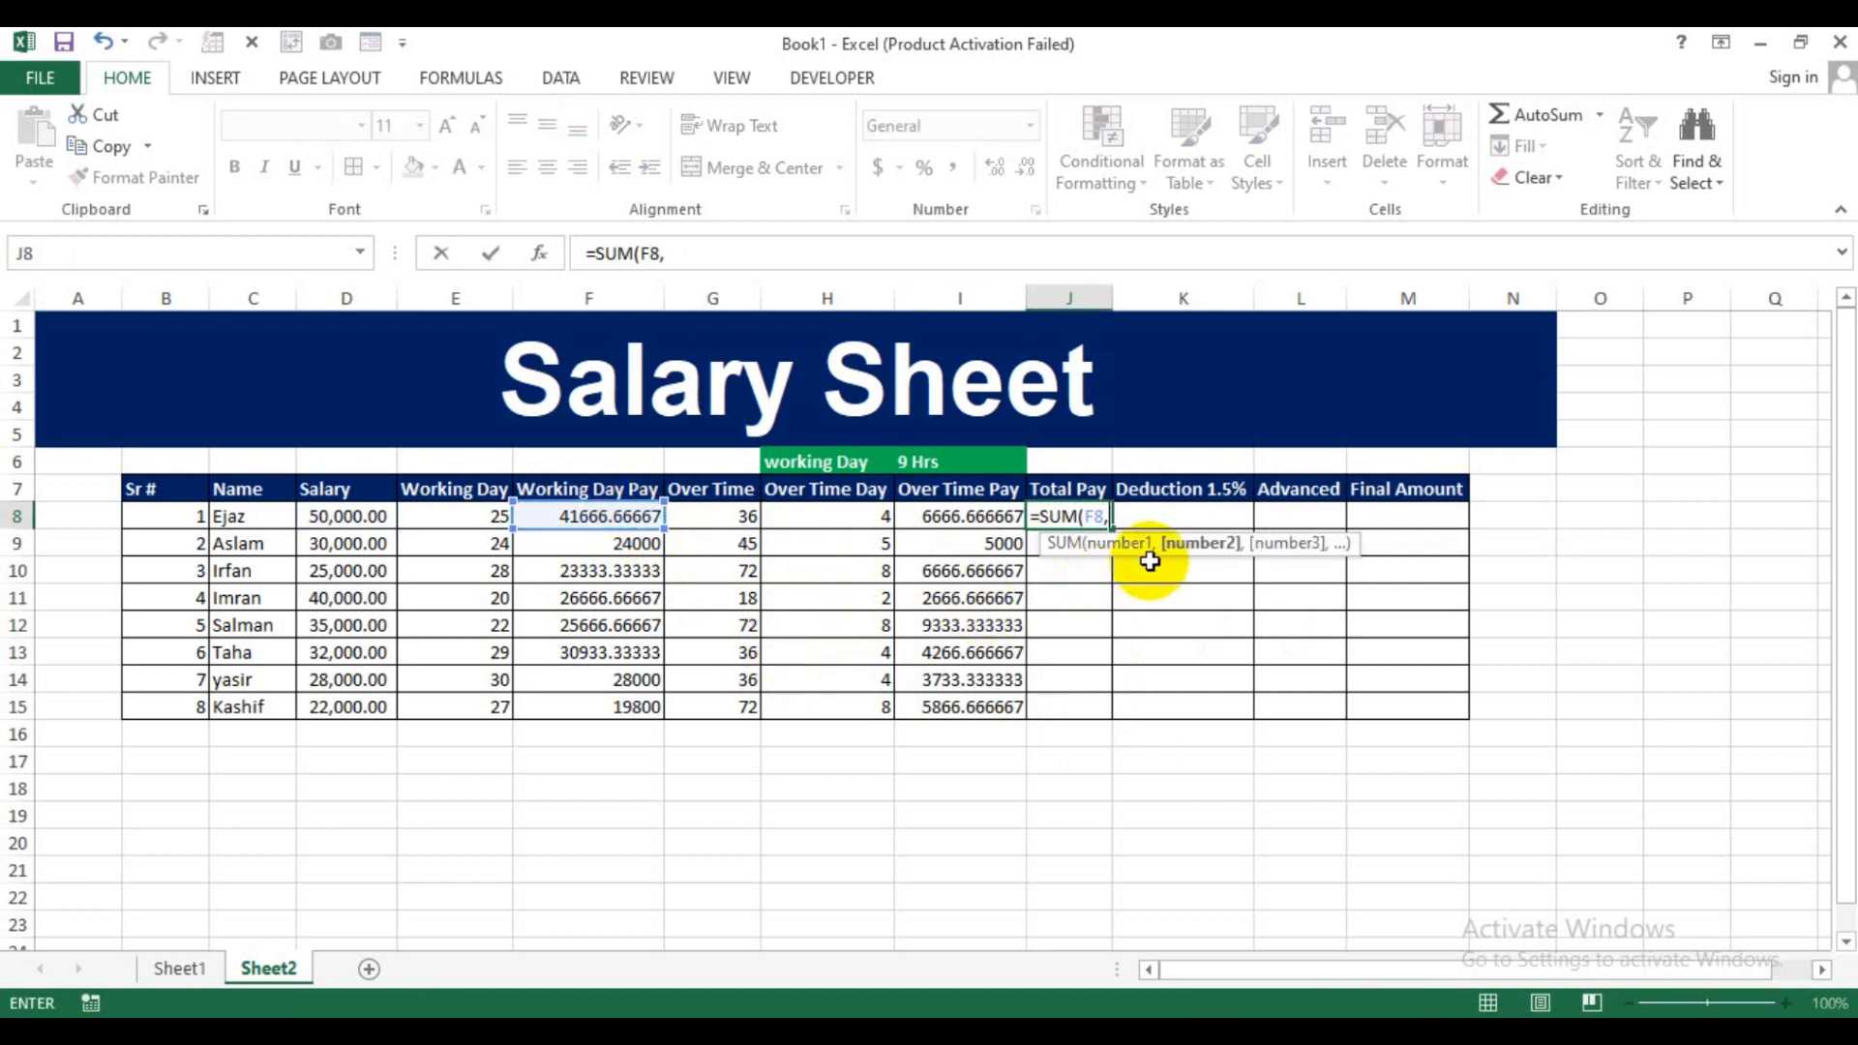
{"action": "left_click", "coordinate": [942, 530]}
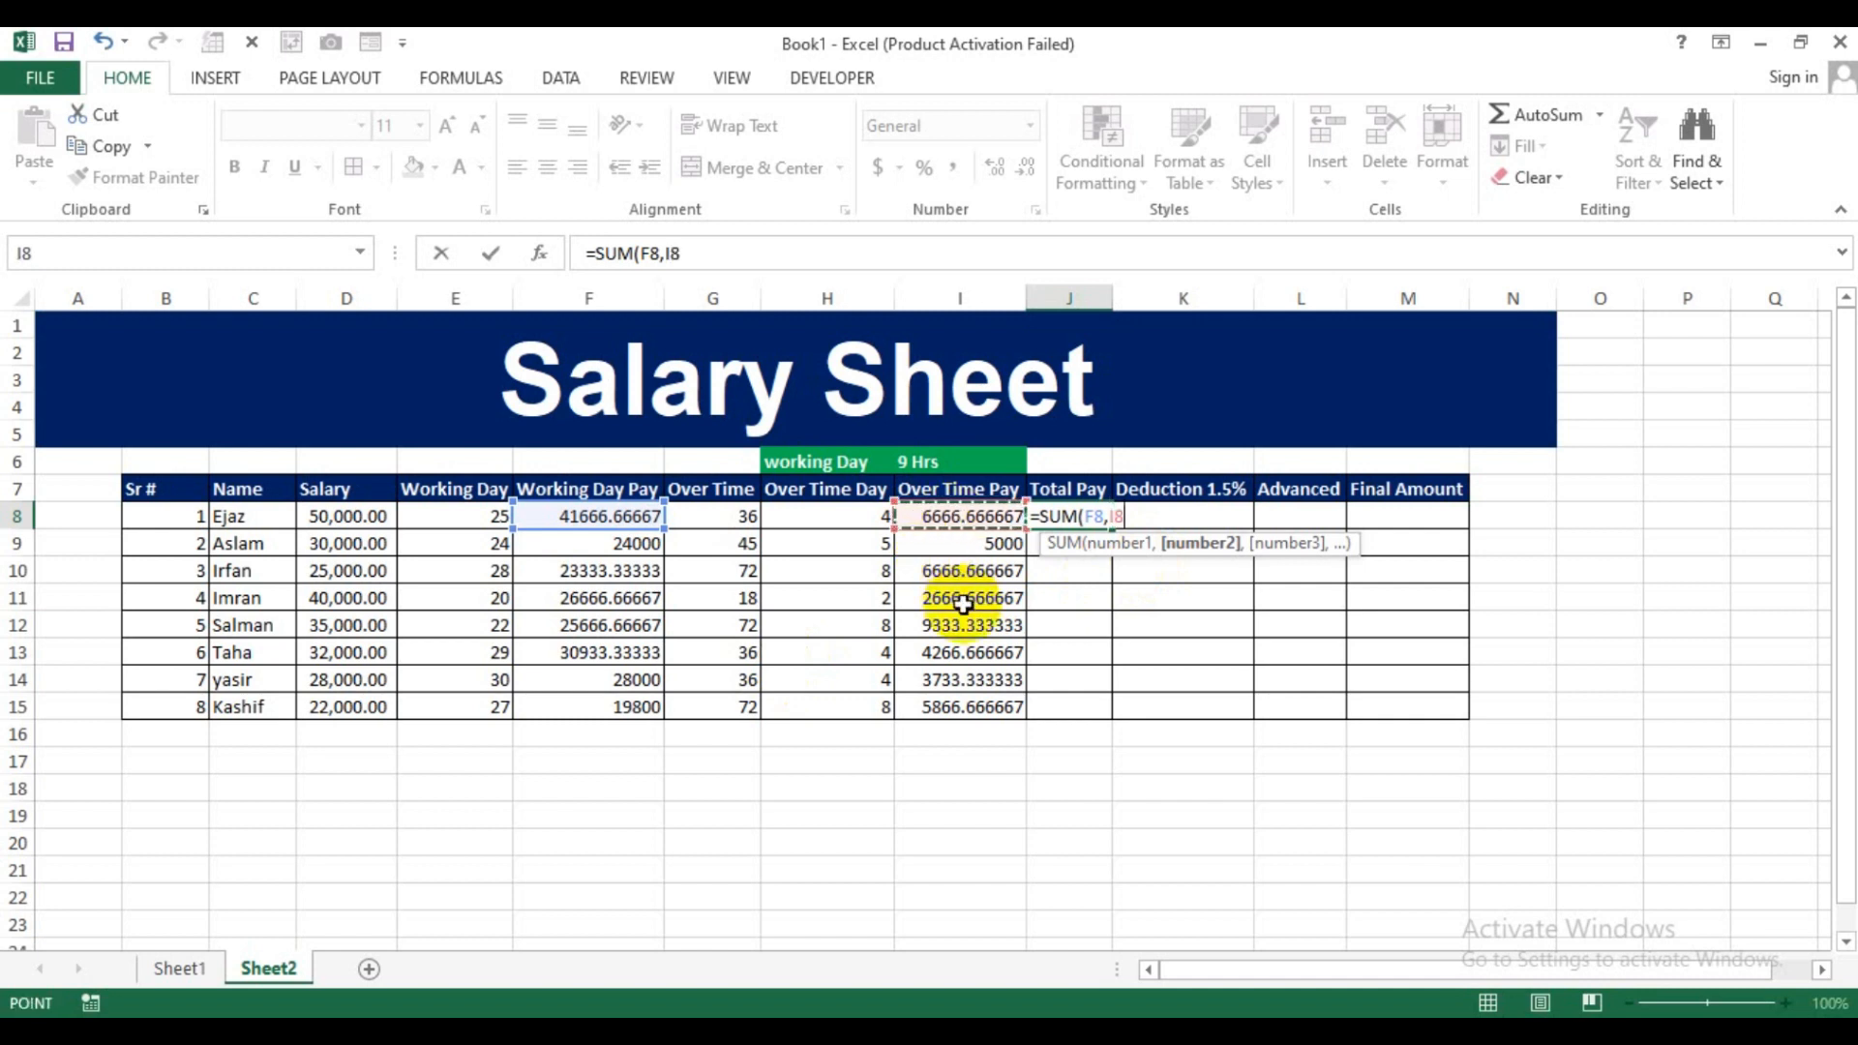
{"action": "type", "text": ")"}
{"action": "key", "text": "Return"}
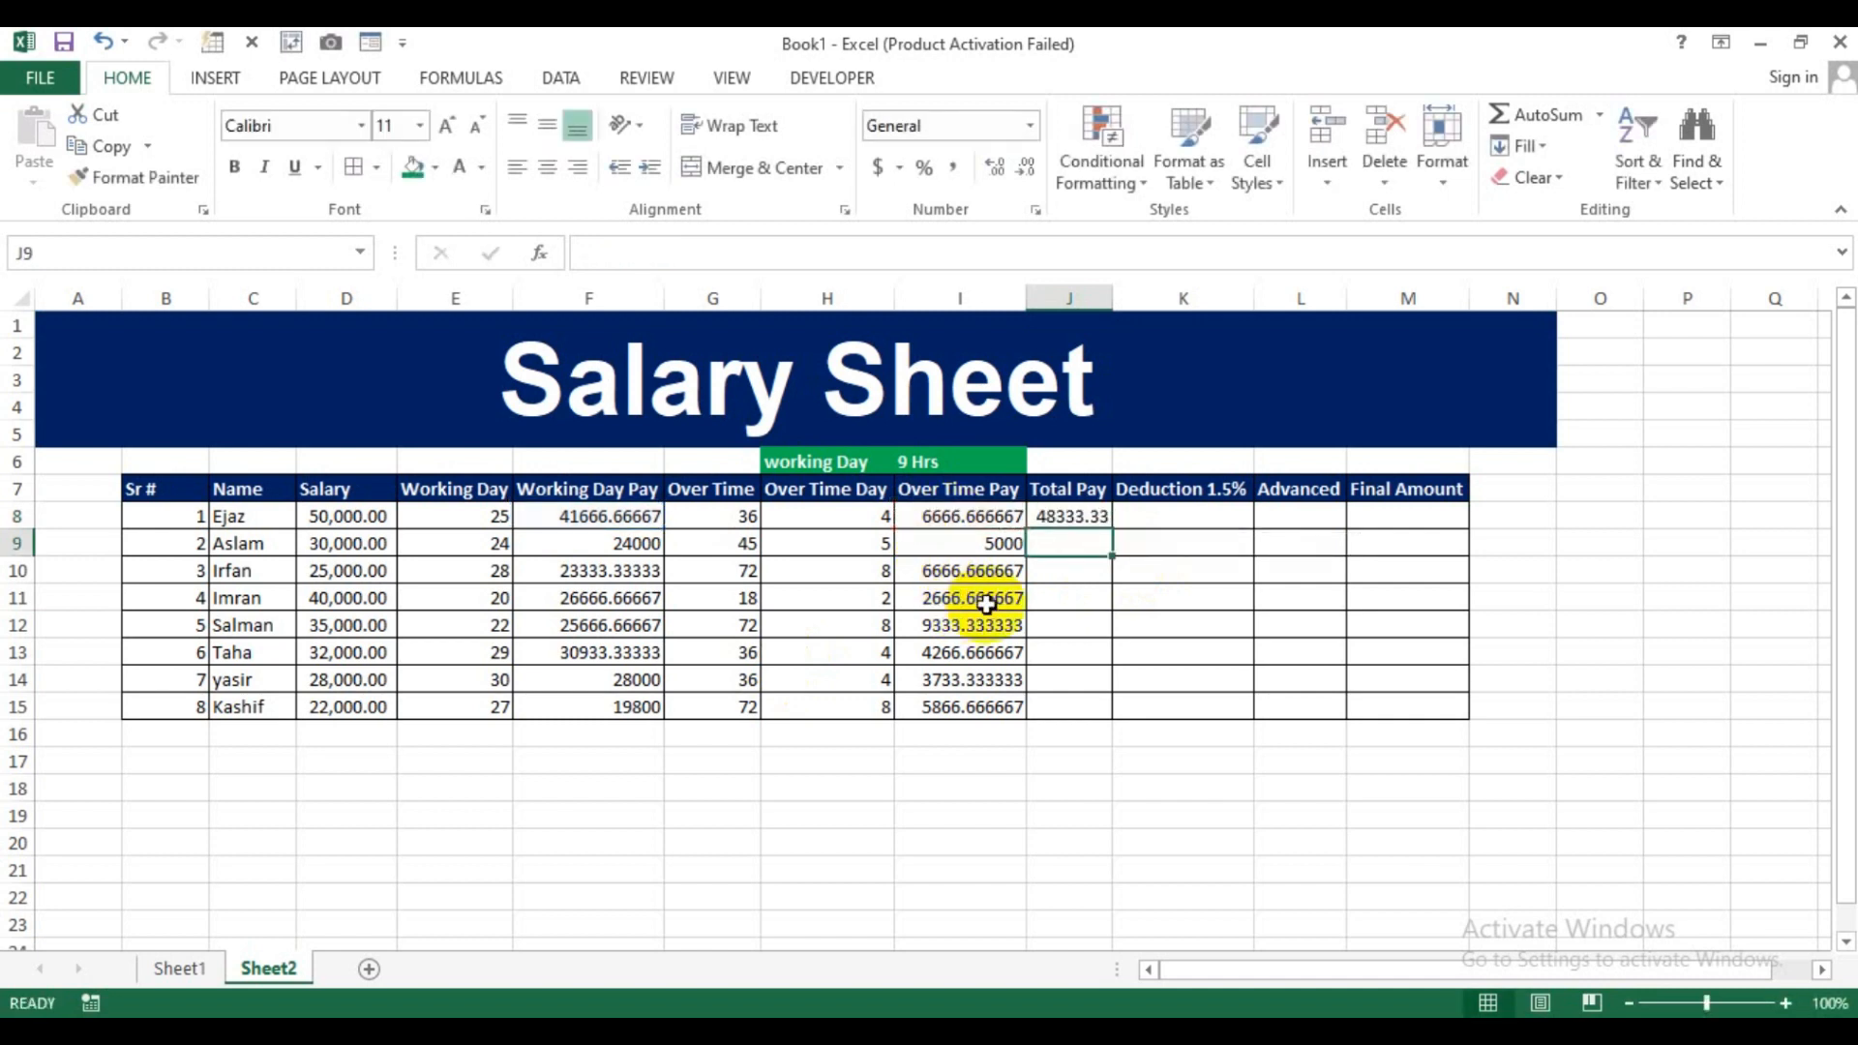
{"action": "left_click", "coordinate": [1063, 517]}
{"action": "left_click_drag", "start_coordinate": [1113, 528], "coordinate": [1089, 737]}
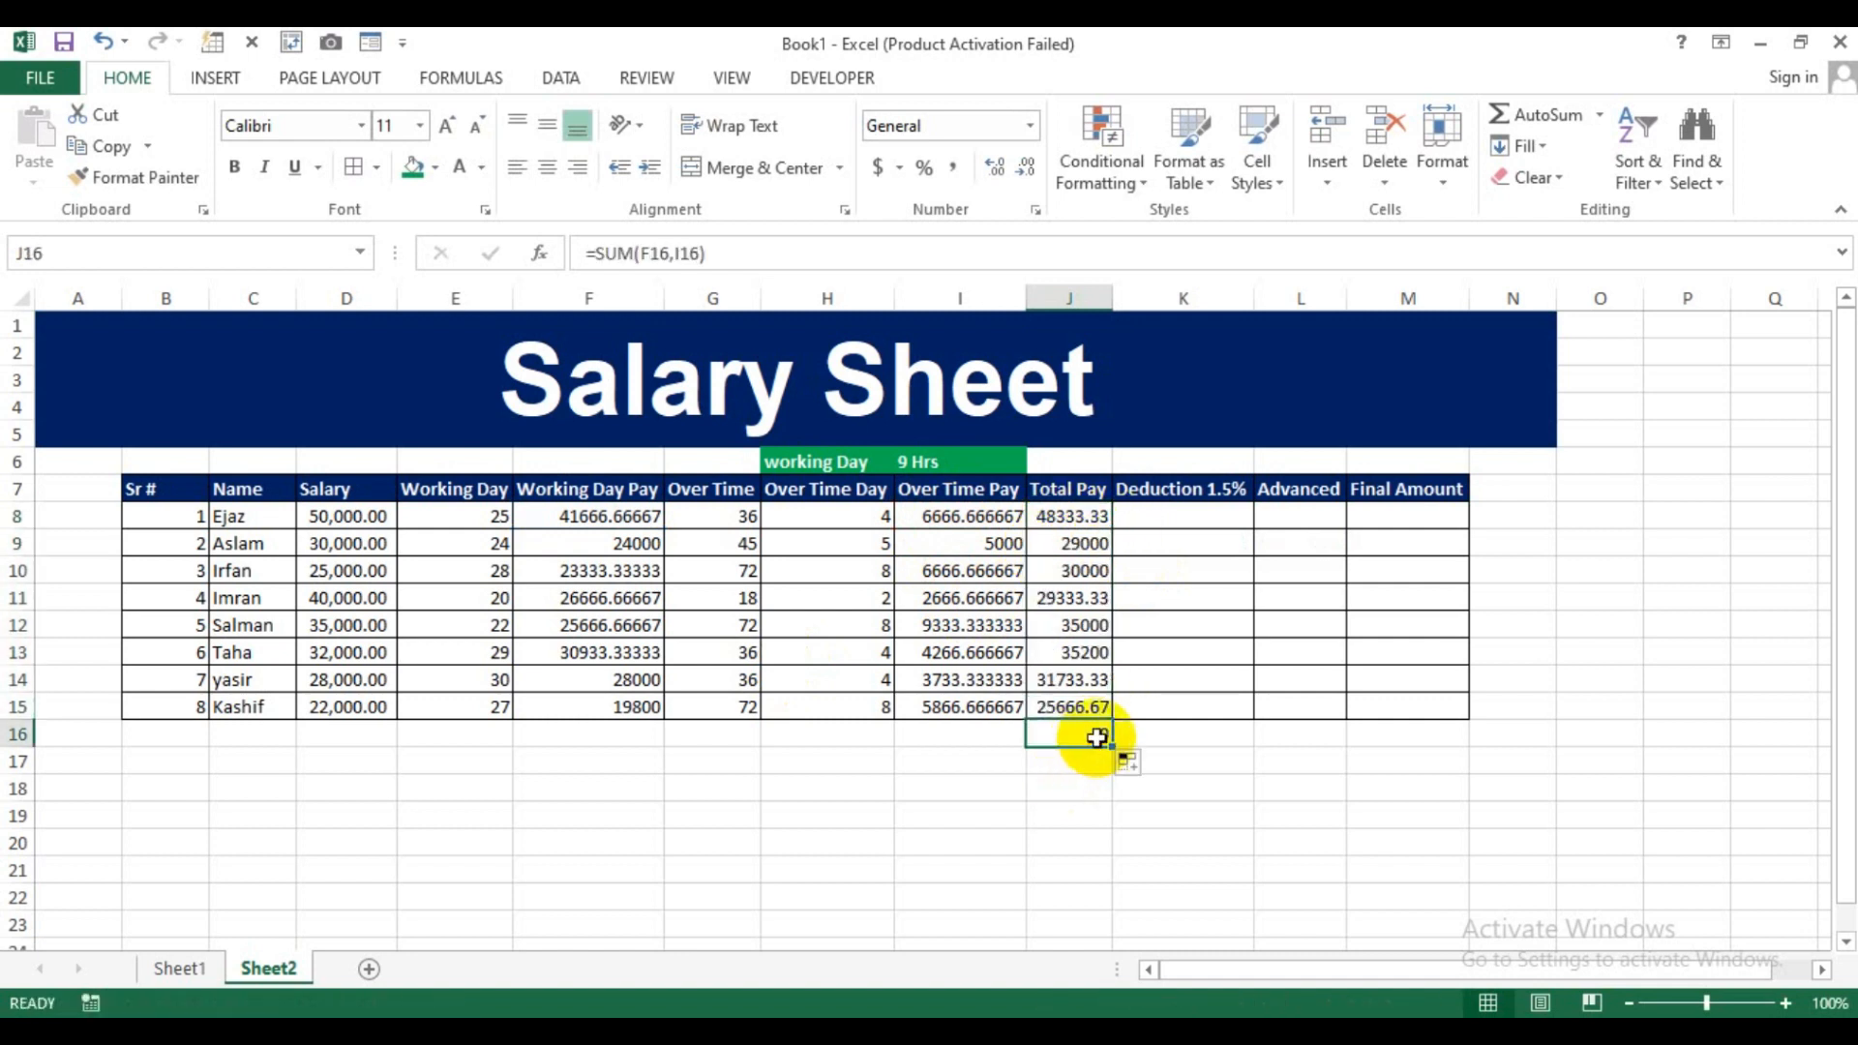
{"action": "double_click", "coordinate": [1100, 738]}
{"action": "key", "text": "Escape"}
Calculate the 1.5% deduction in K8 with the formula =F8*1.5% and fill it down to K15.
{"action": "left_click", "coordinate": [1170, 514]}
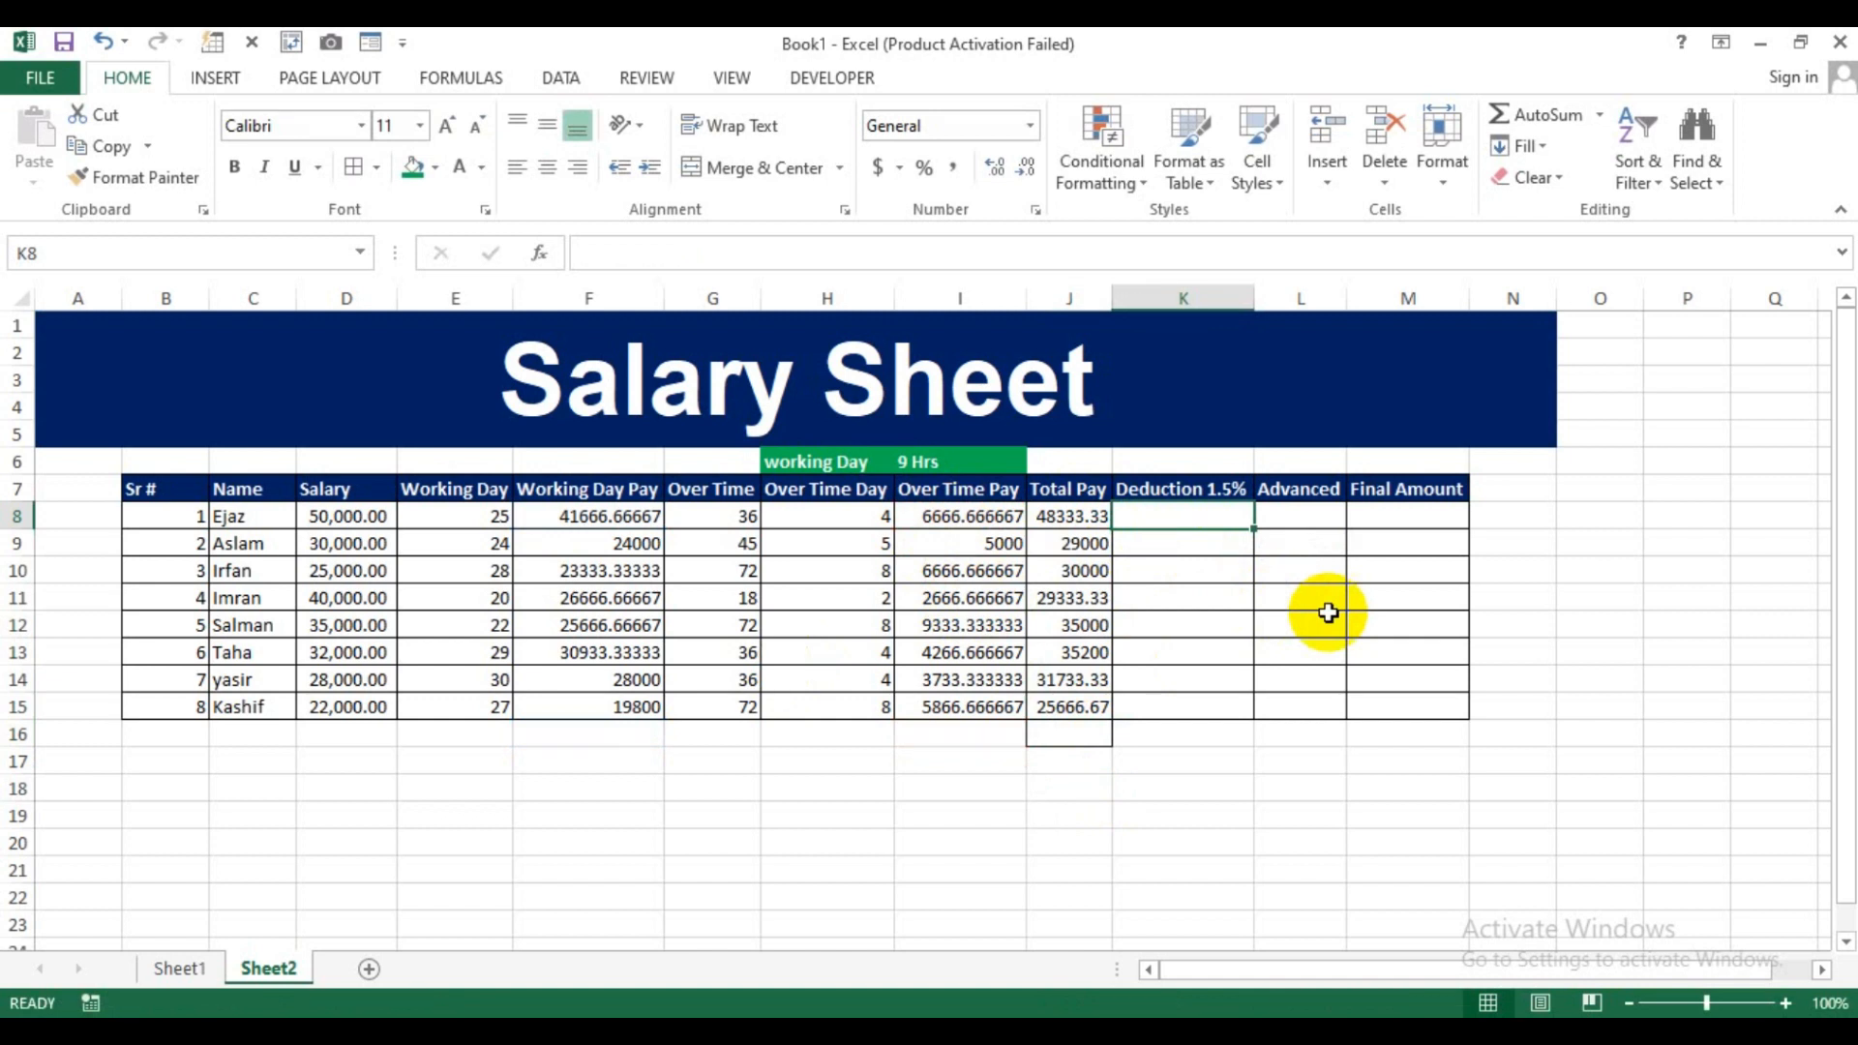
{"action": "type", "text": "="}
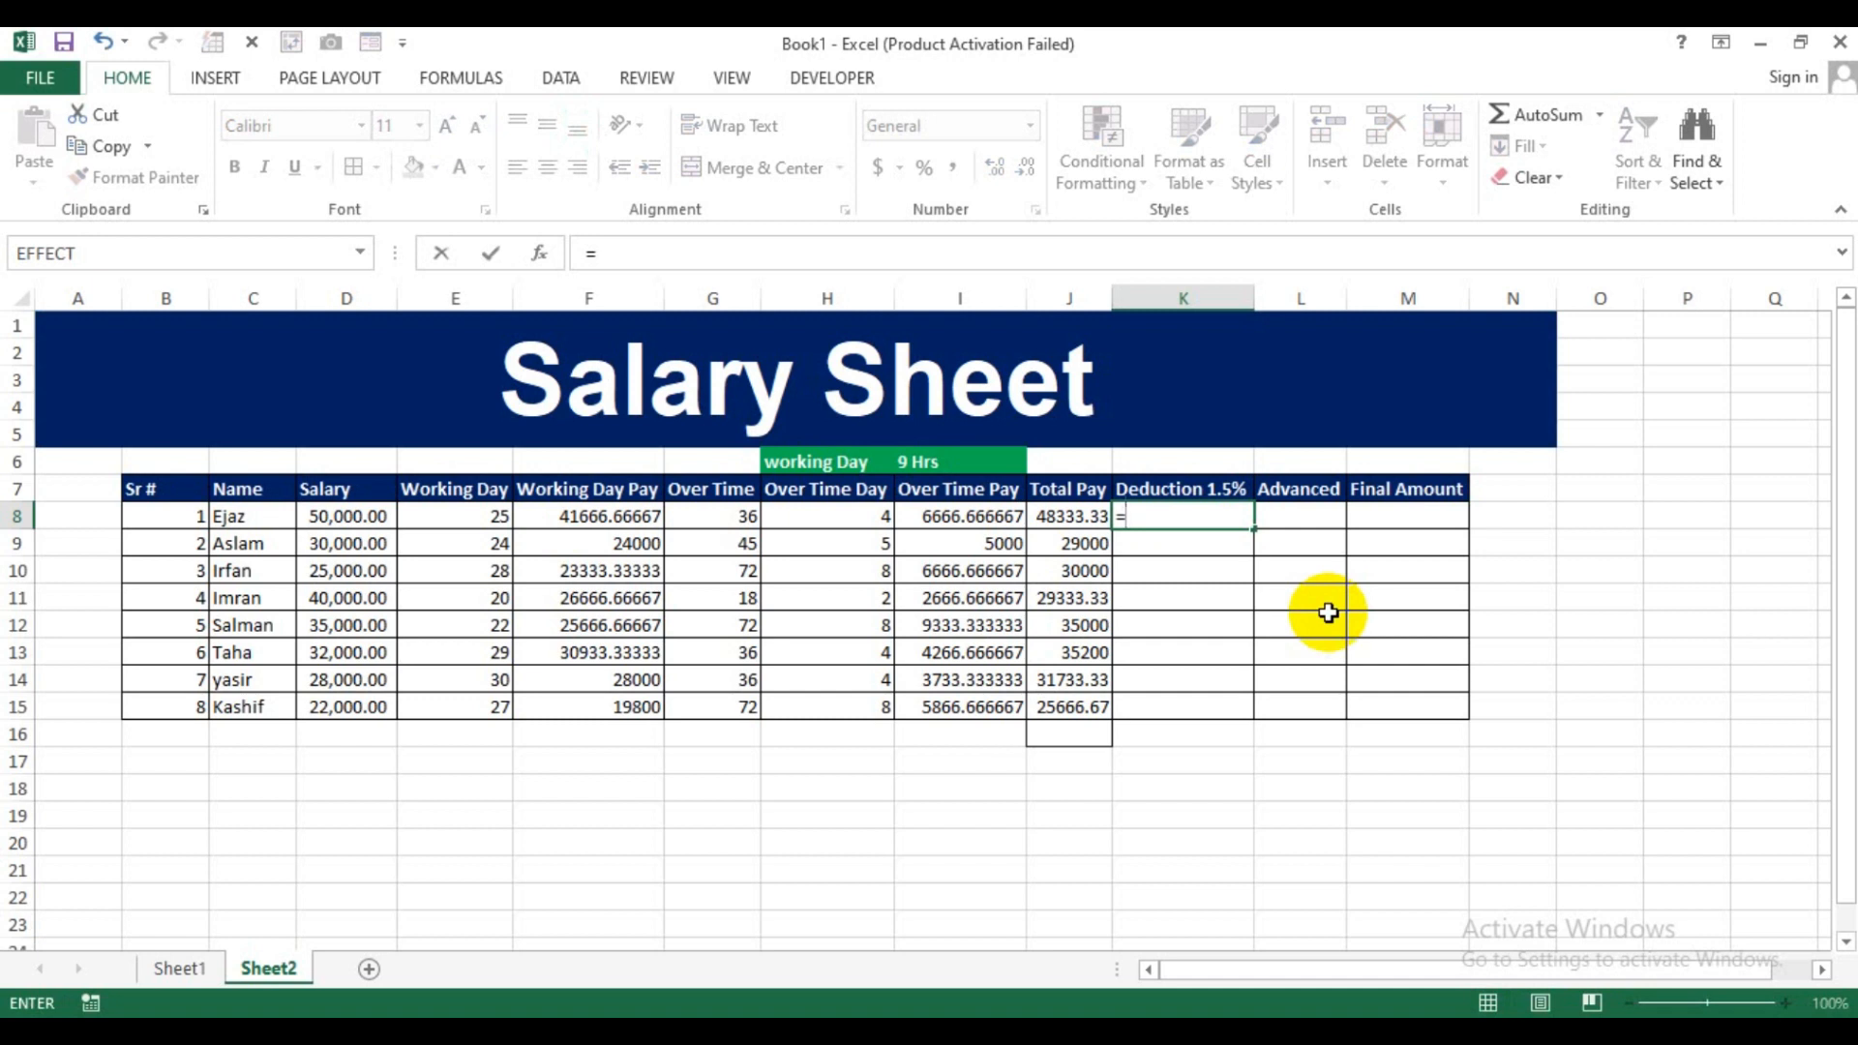
{"action": "left_click", "coordinate": [624, 521]}
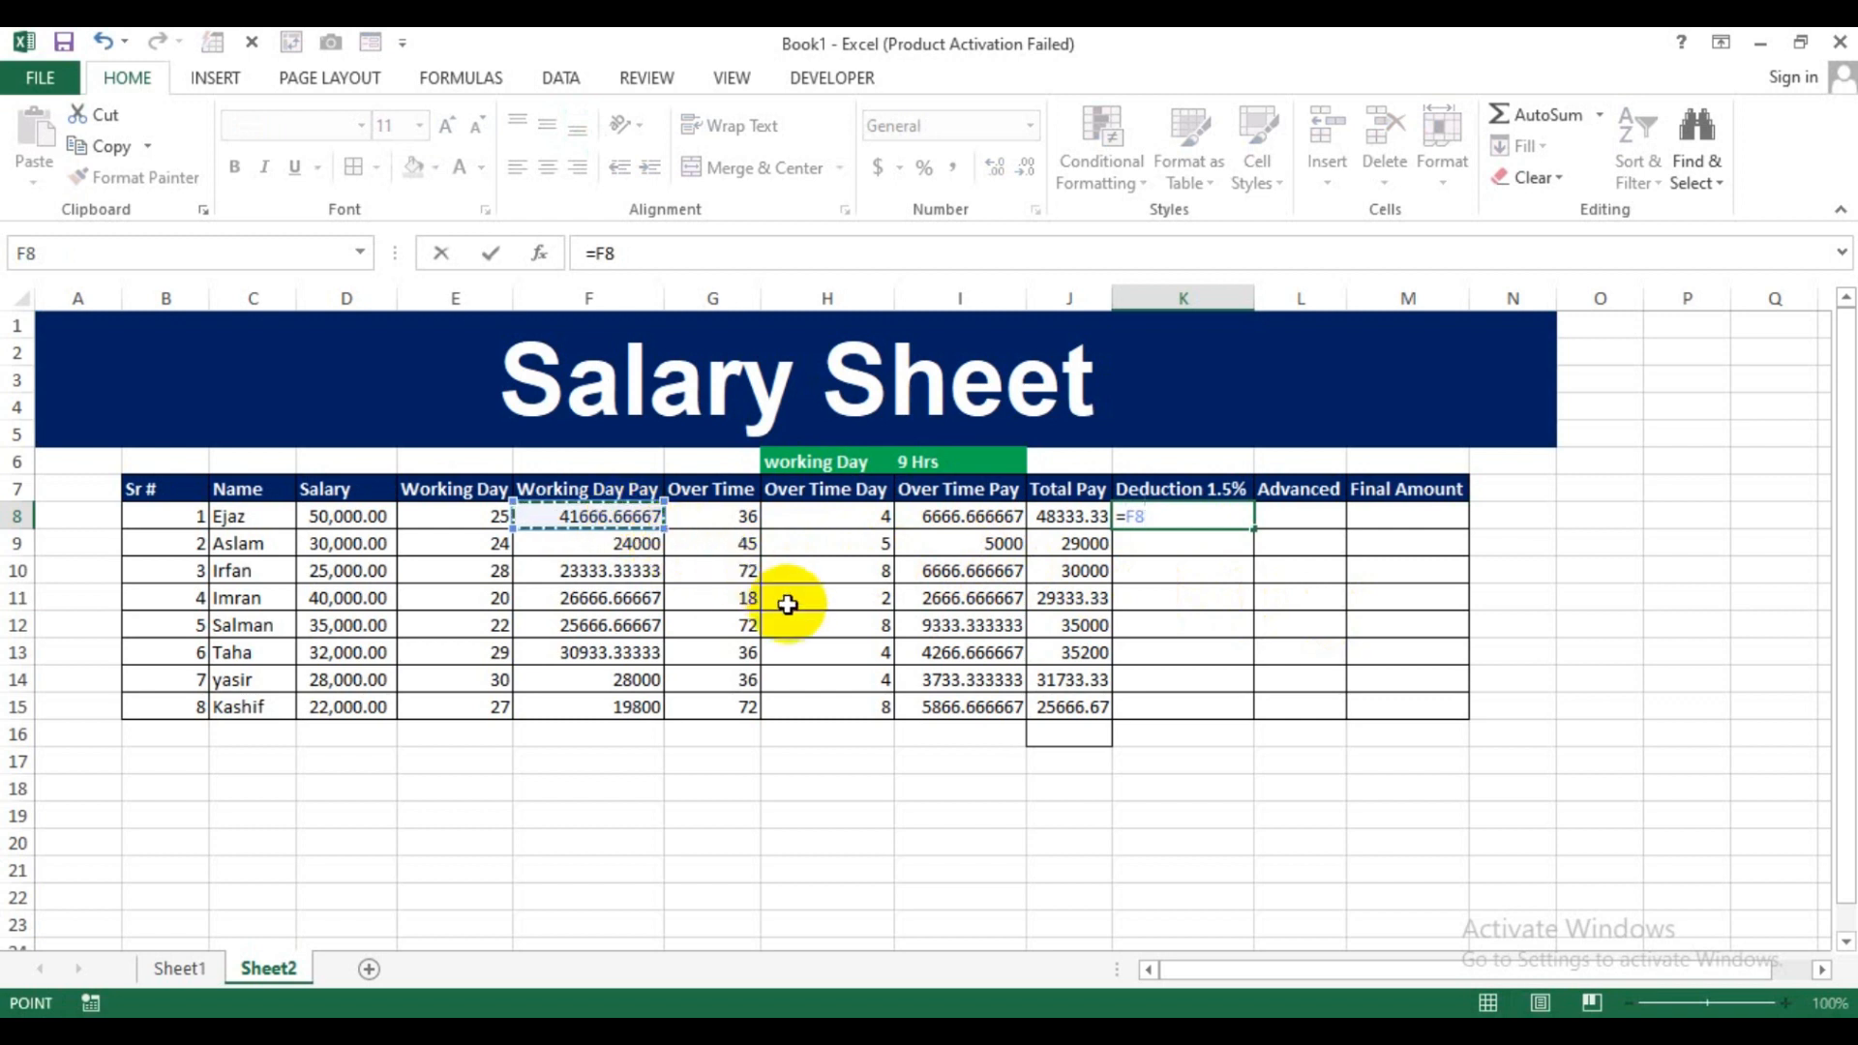
{"action": "type", "text": "*"}
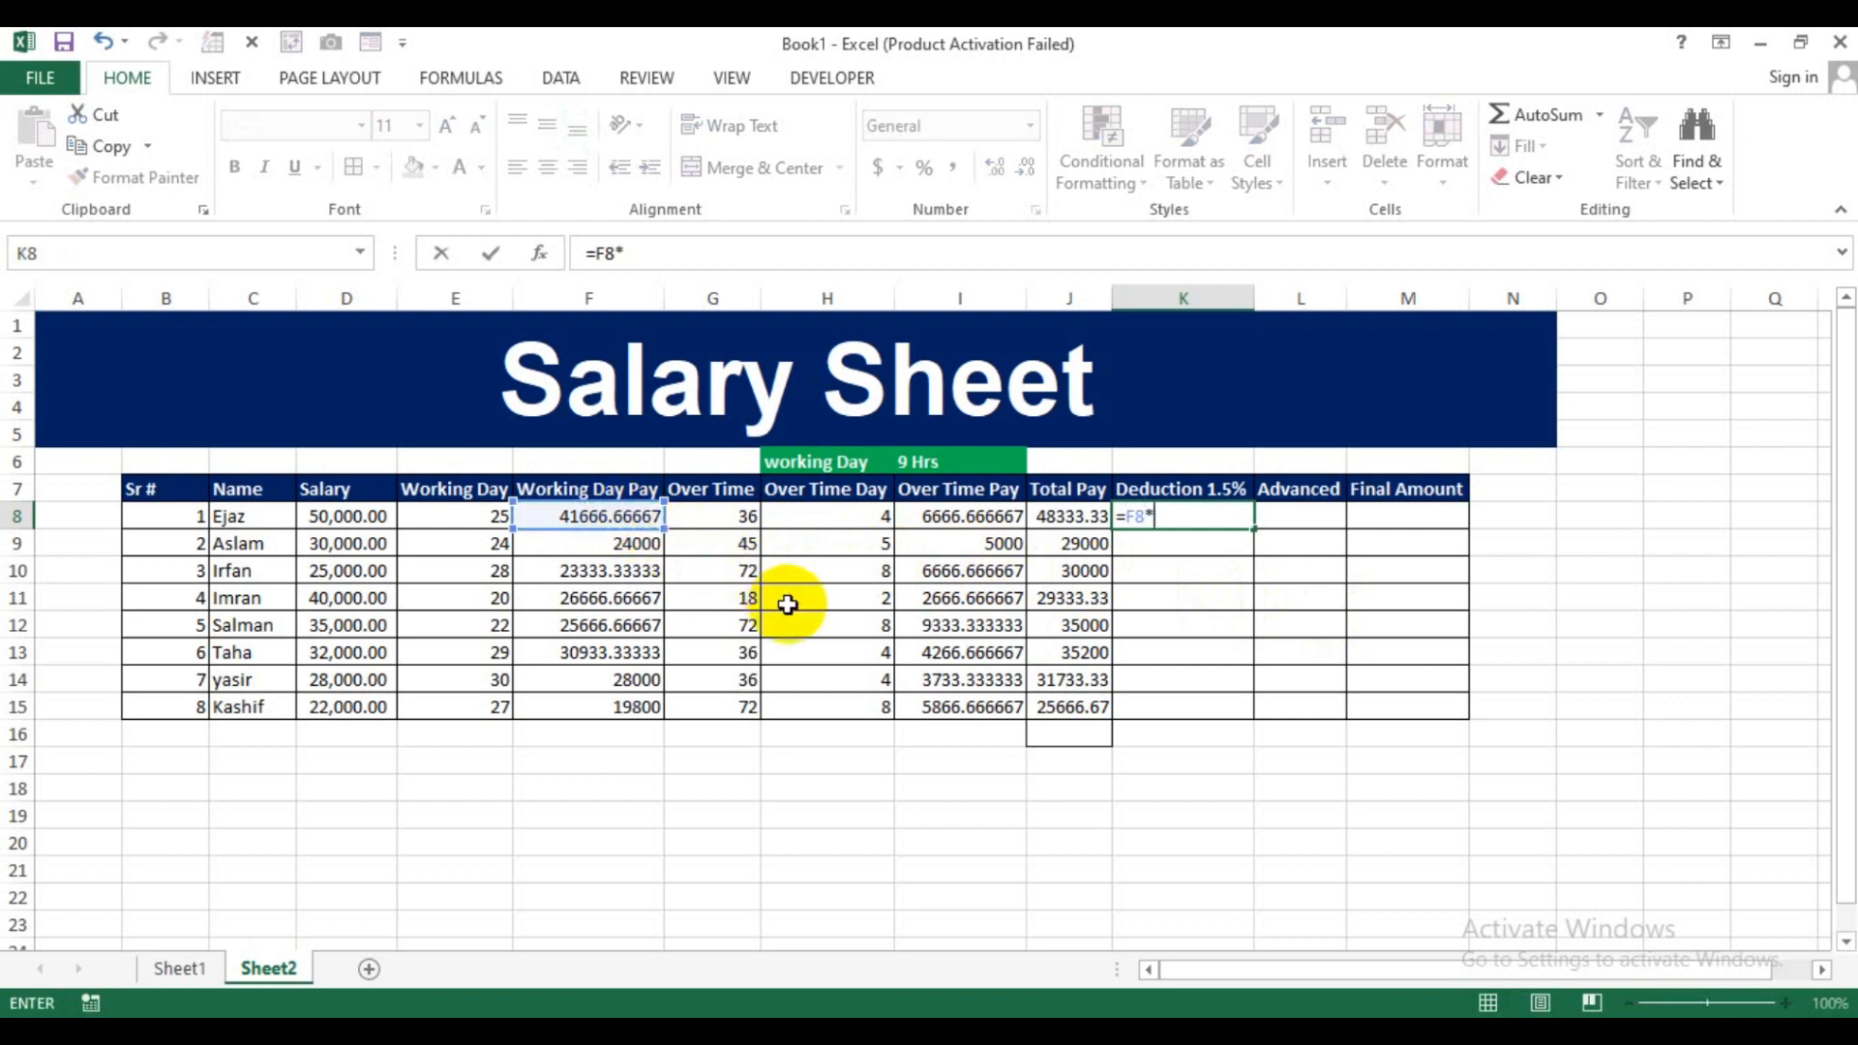
{"action": "type", "text": "1.5"}
{"action": "key", "text": "Return"}
{"action": "left_click", "coordinate": [1147, 515]}
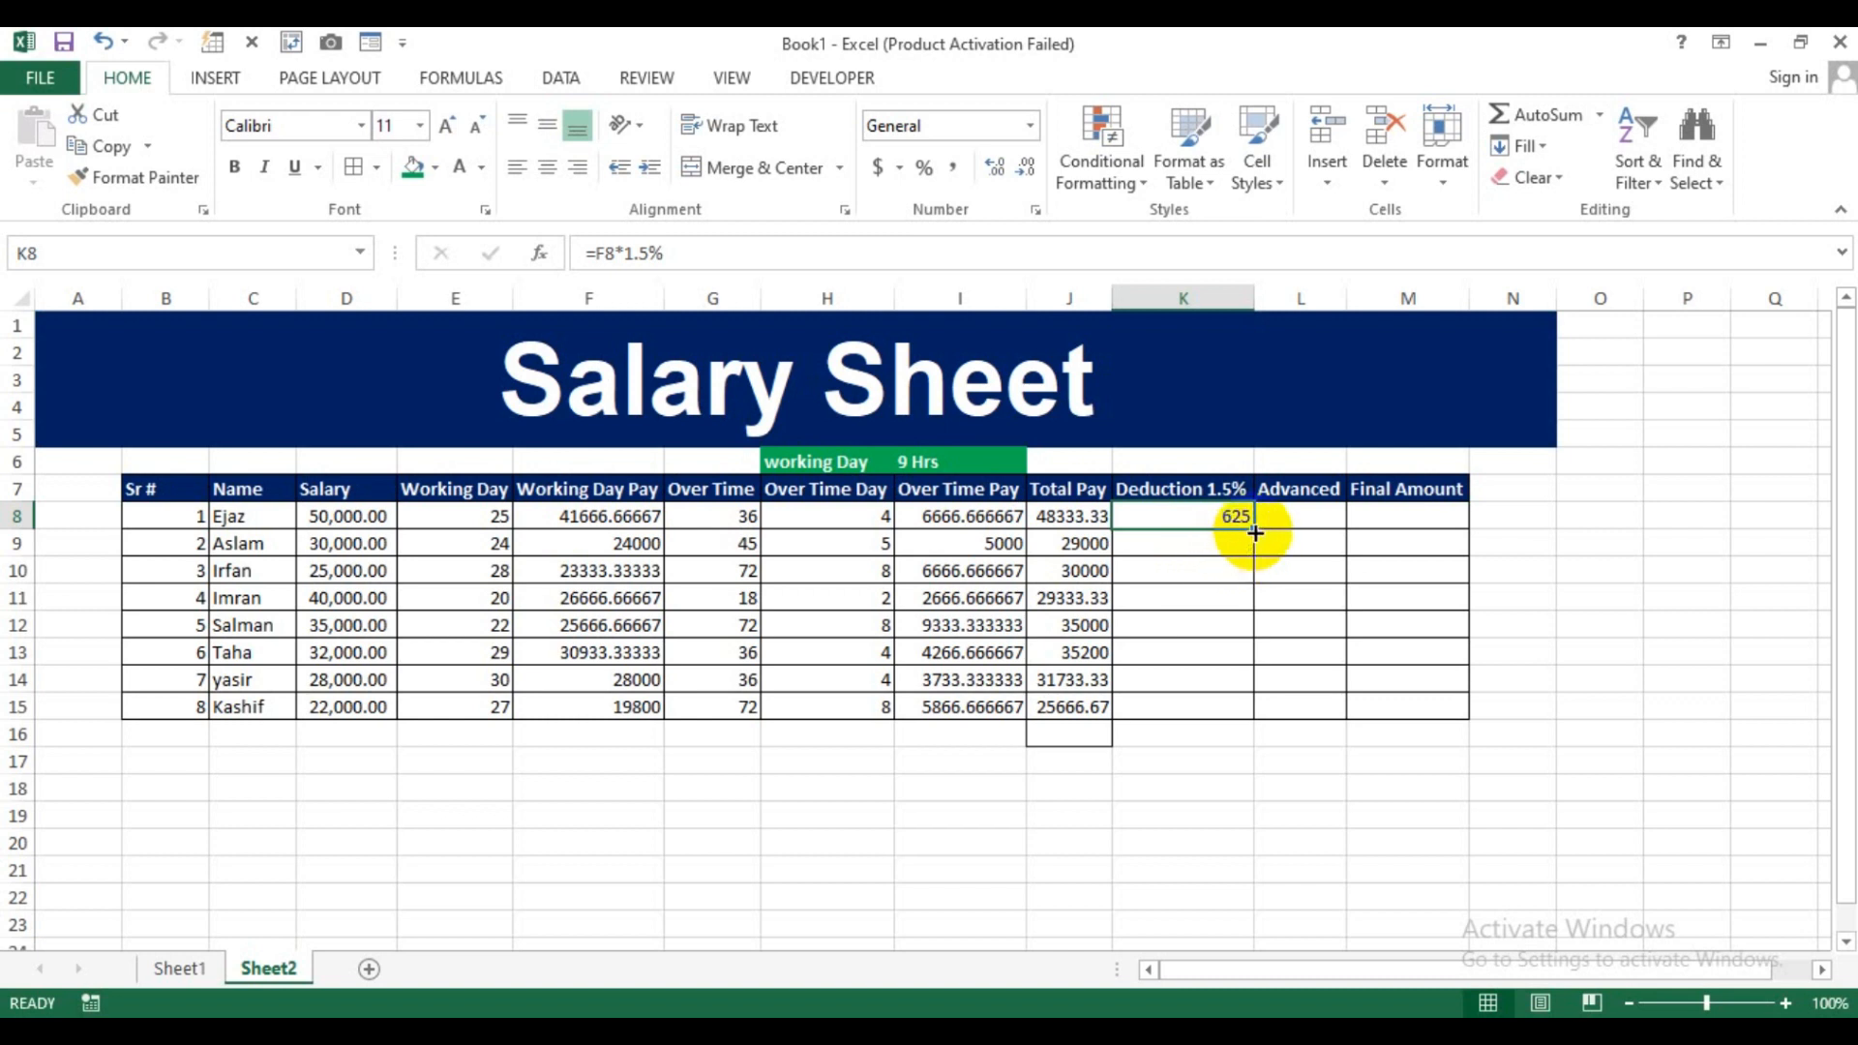
{"action": "left_click_drag", "start_coordinate": [1255, 534], "coordinate": [1227, 727]}
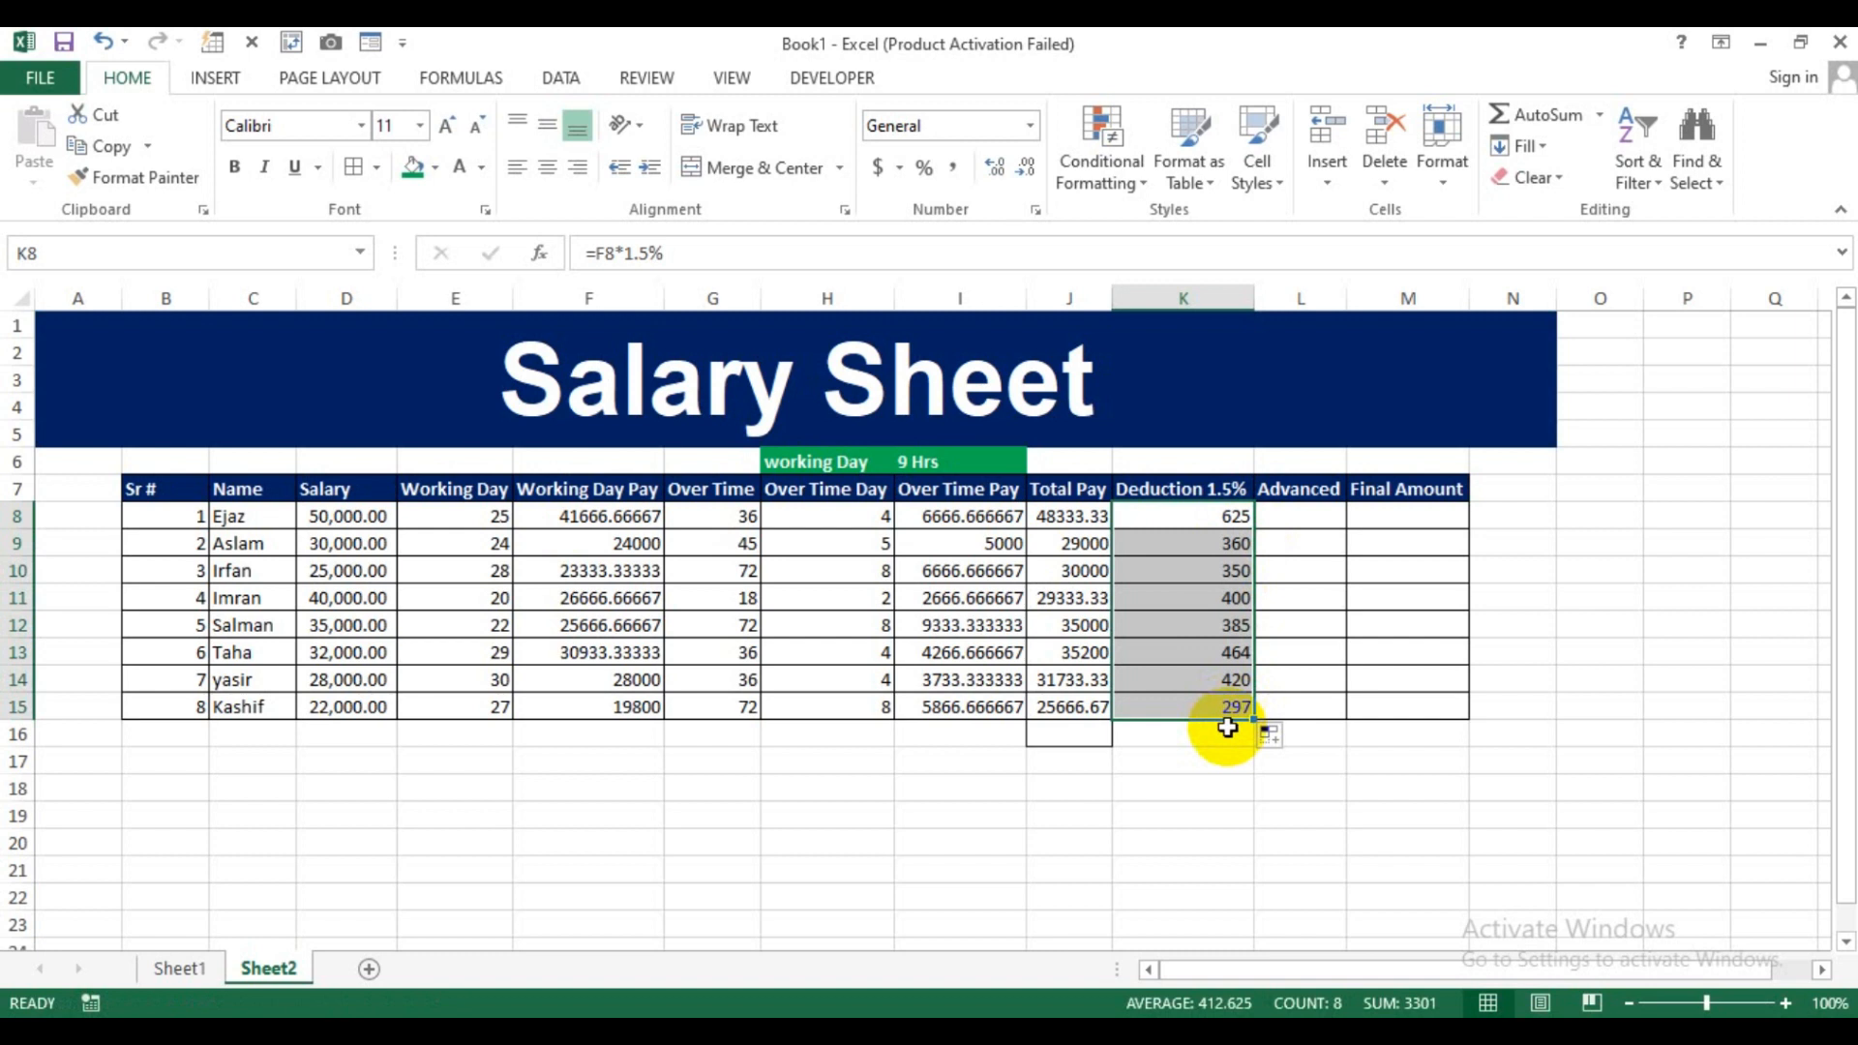
Enter the Advanced amounts 5000, 2000, 3000, 8000, 3500, 2000, 1500 and 1000 in L8 through L15.
{"action": "left_click", "coordinate": [1302, 519]}
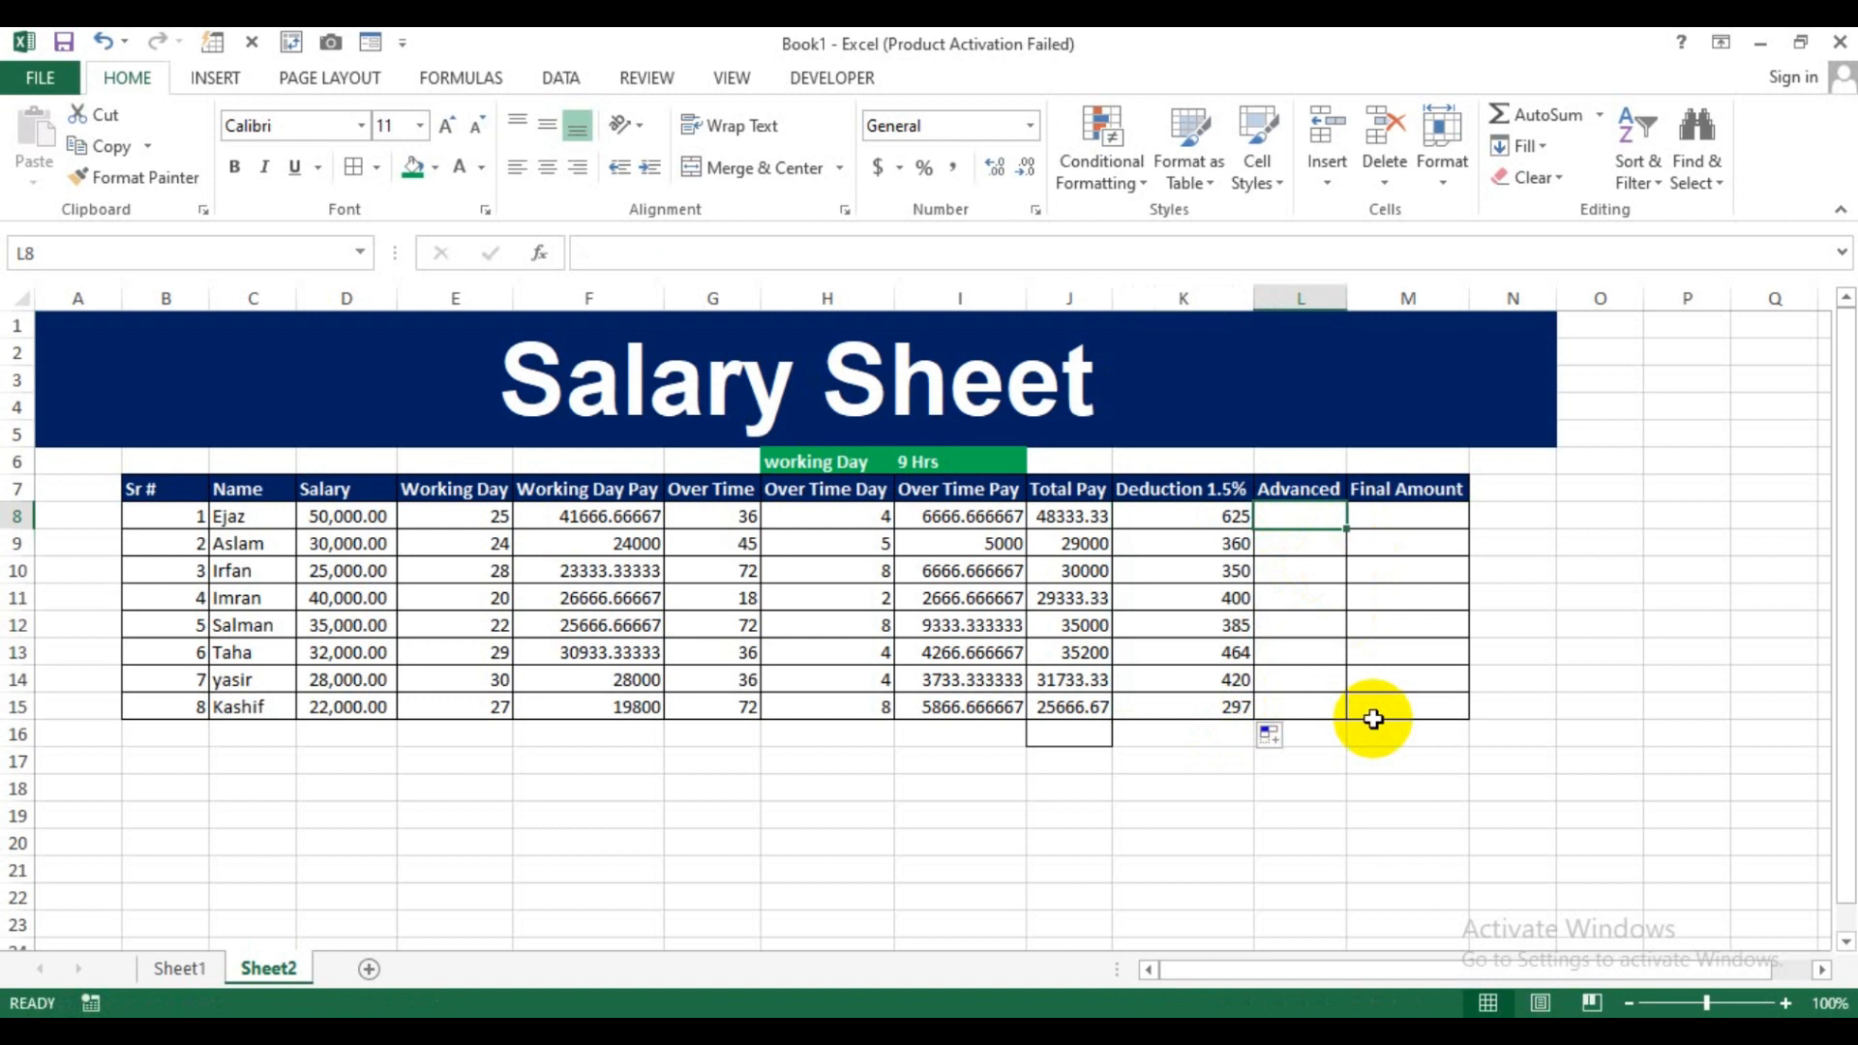
{"action": "type", "text": "5000"}
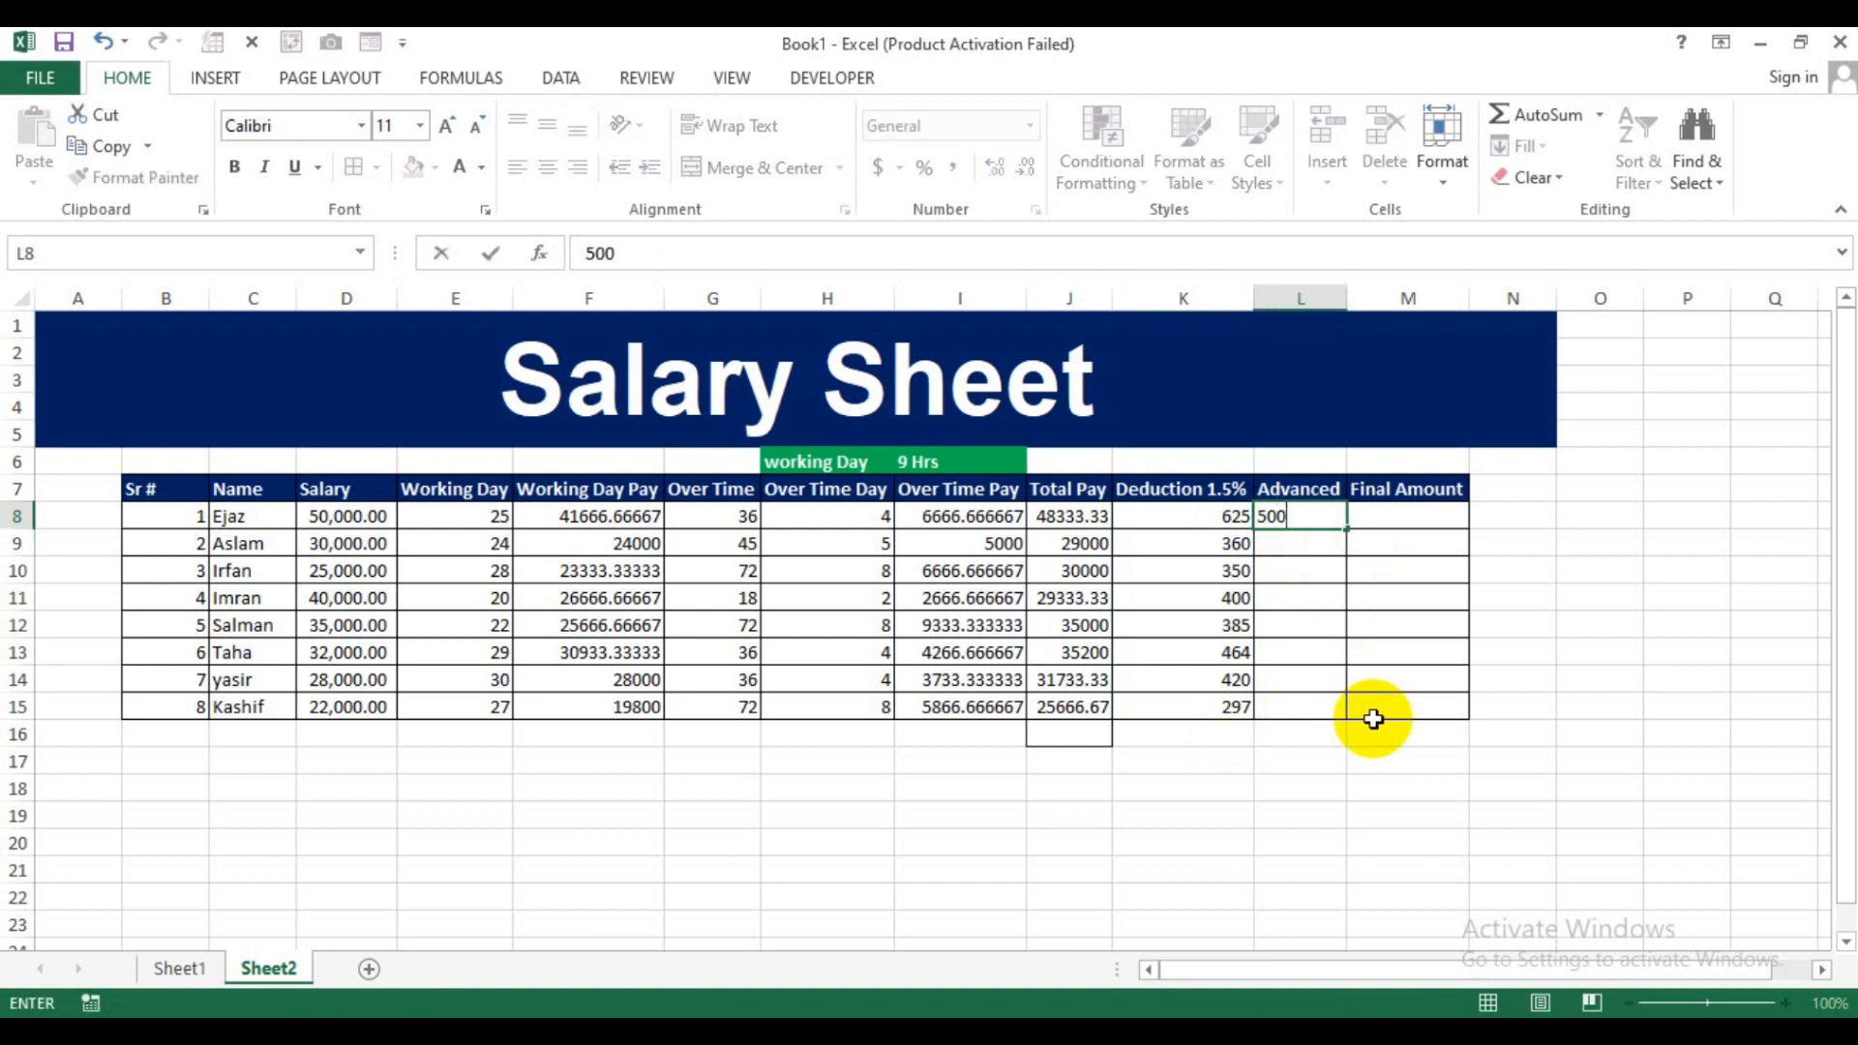
{"action": "key", "text": "Return"}
{"action": "type", "text": "2000"}
{"action": "key", "text": "Return"}
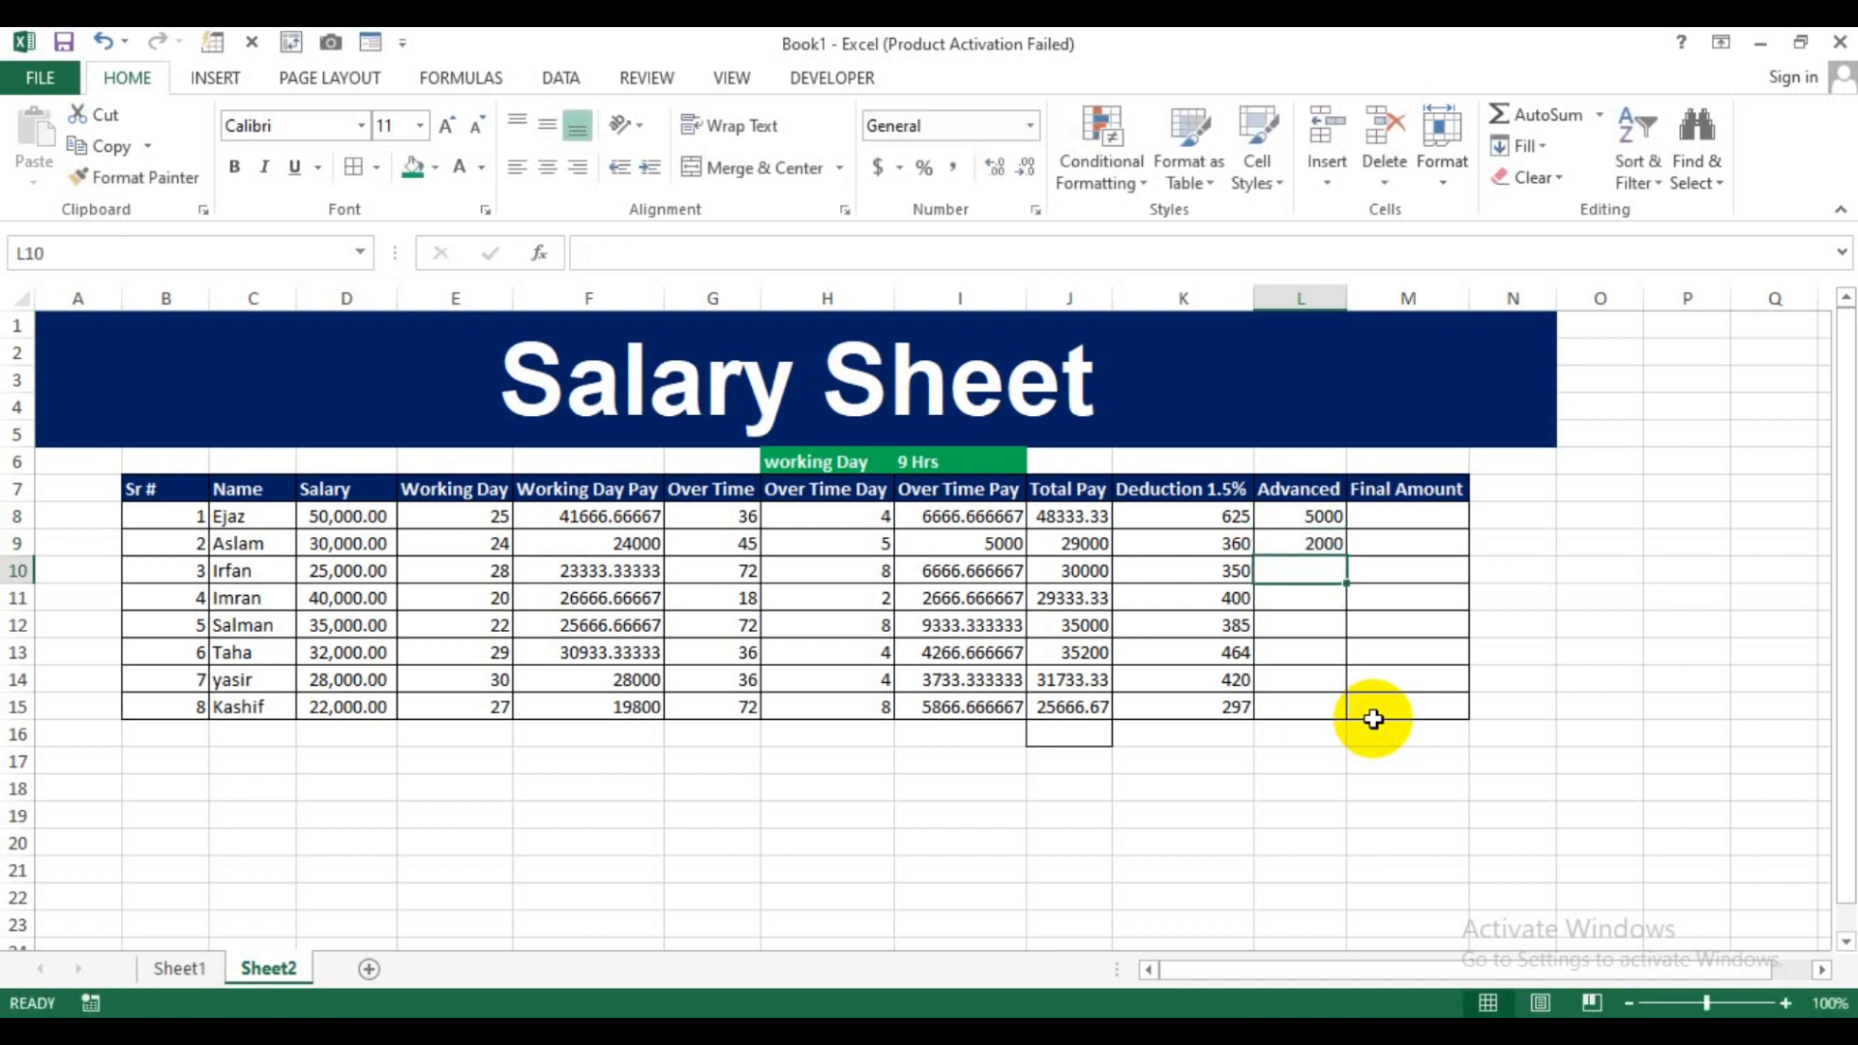
{"action": "type", "text": "3000"}
{"action": "key", "text": "Return"}
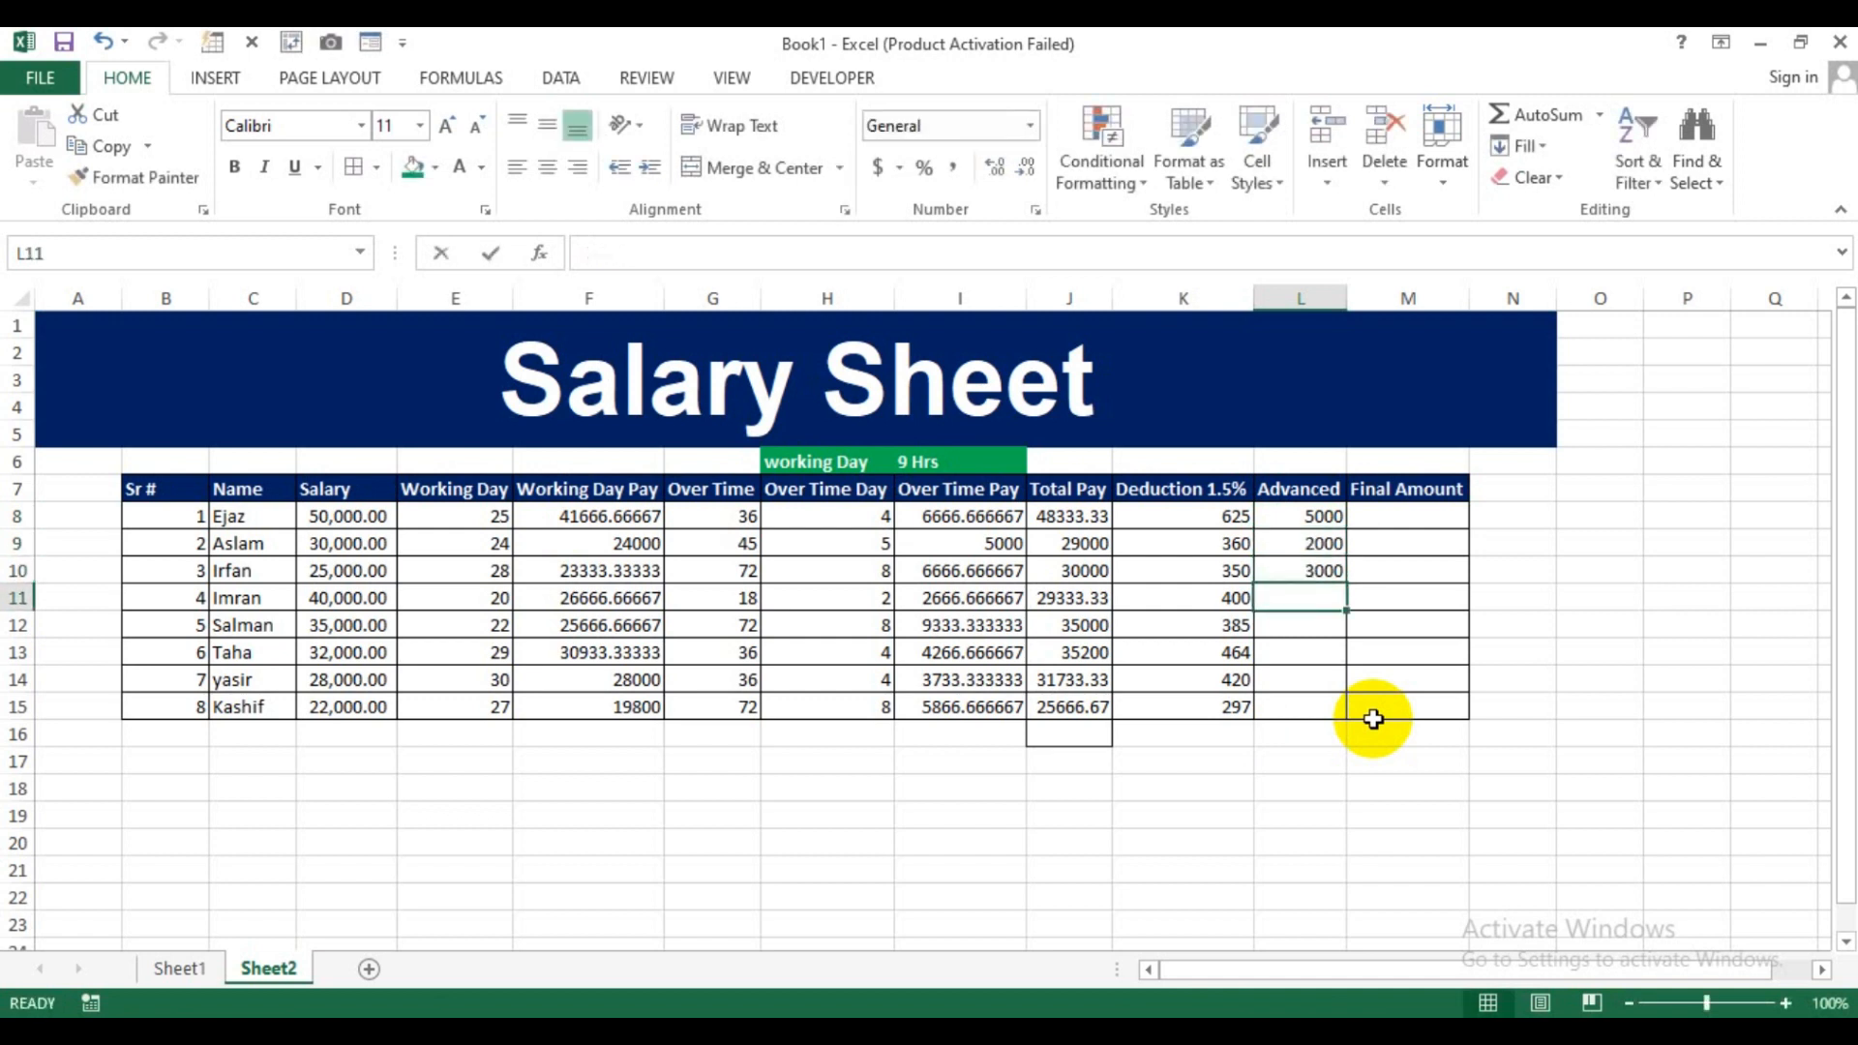
{"action": "type", "text": "8000"}
{"action": "key", "text": "Return"}
{"action": "type", "text": "3500"}
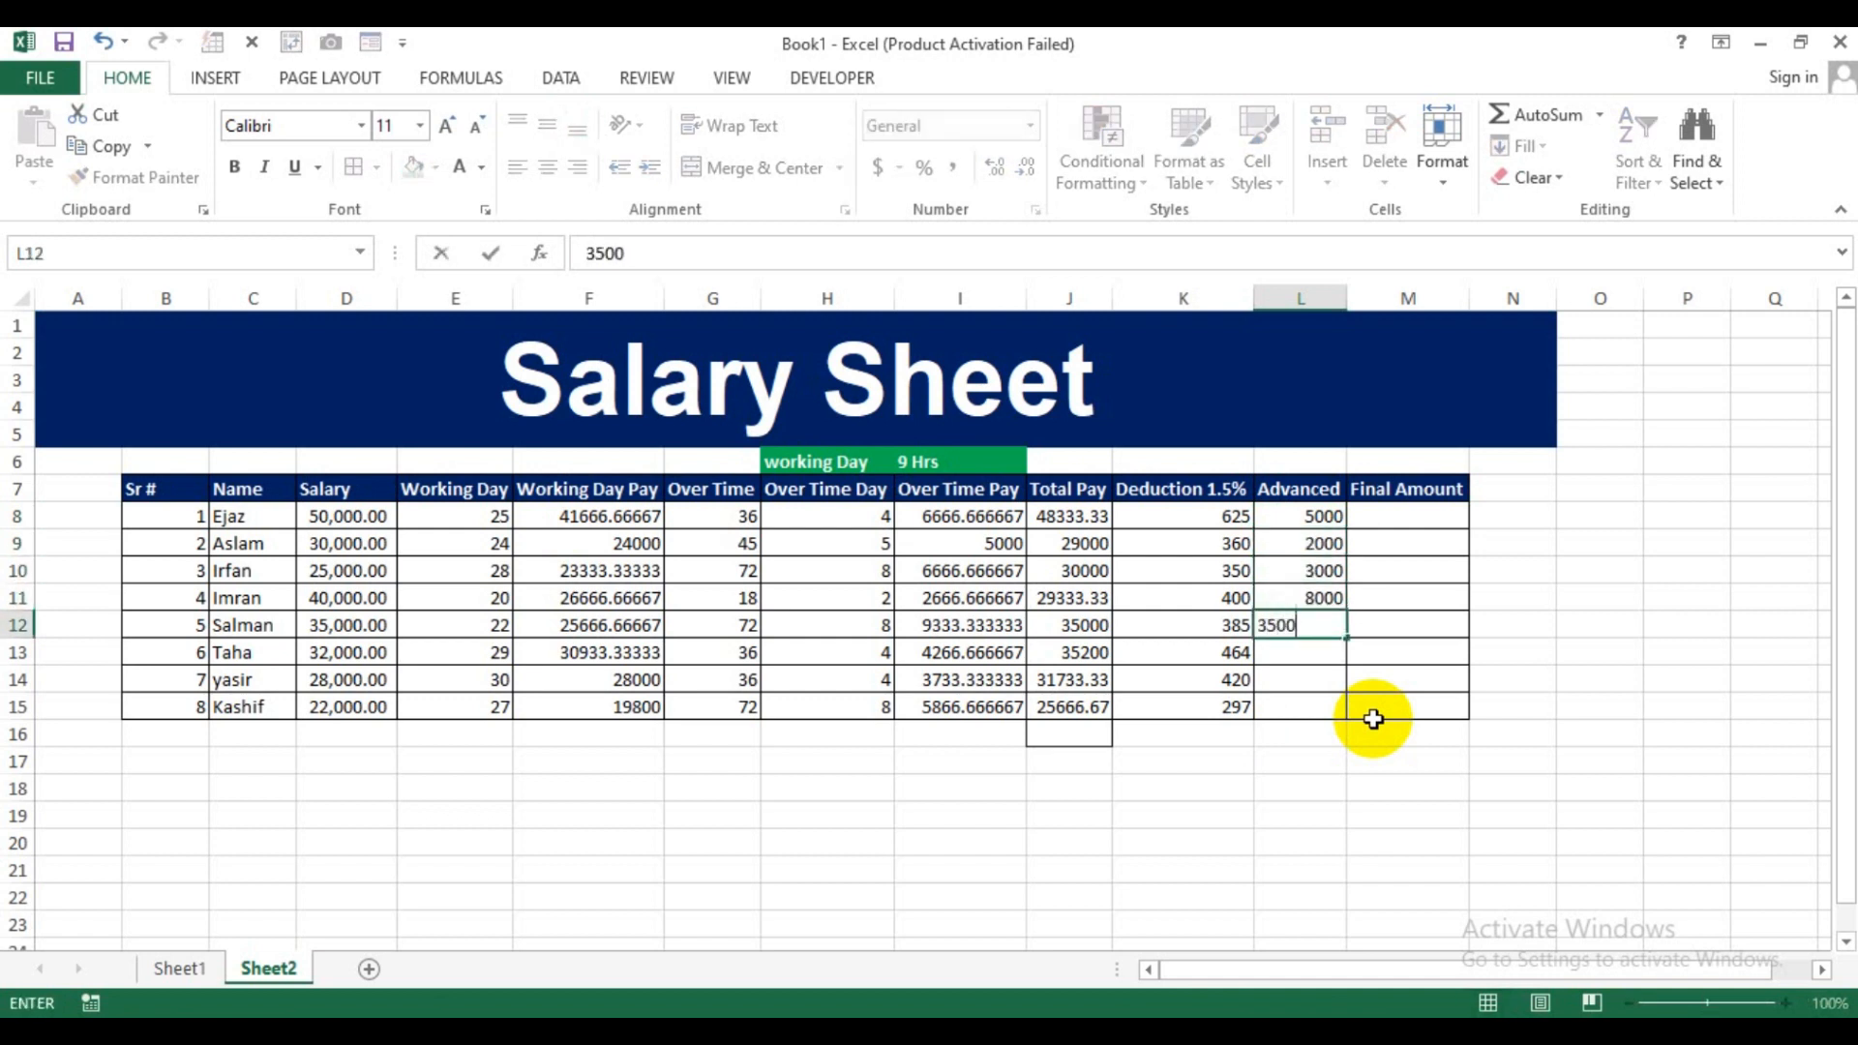
{"action": "key", "text": "Return"}
{"action": "type", "text": "2000"}
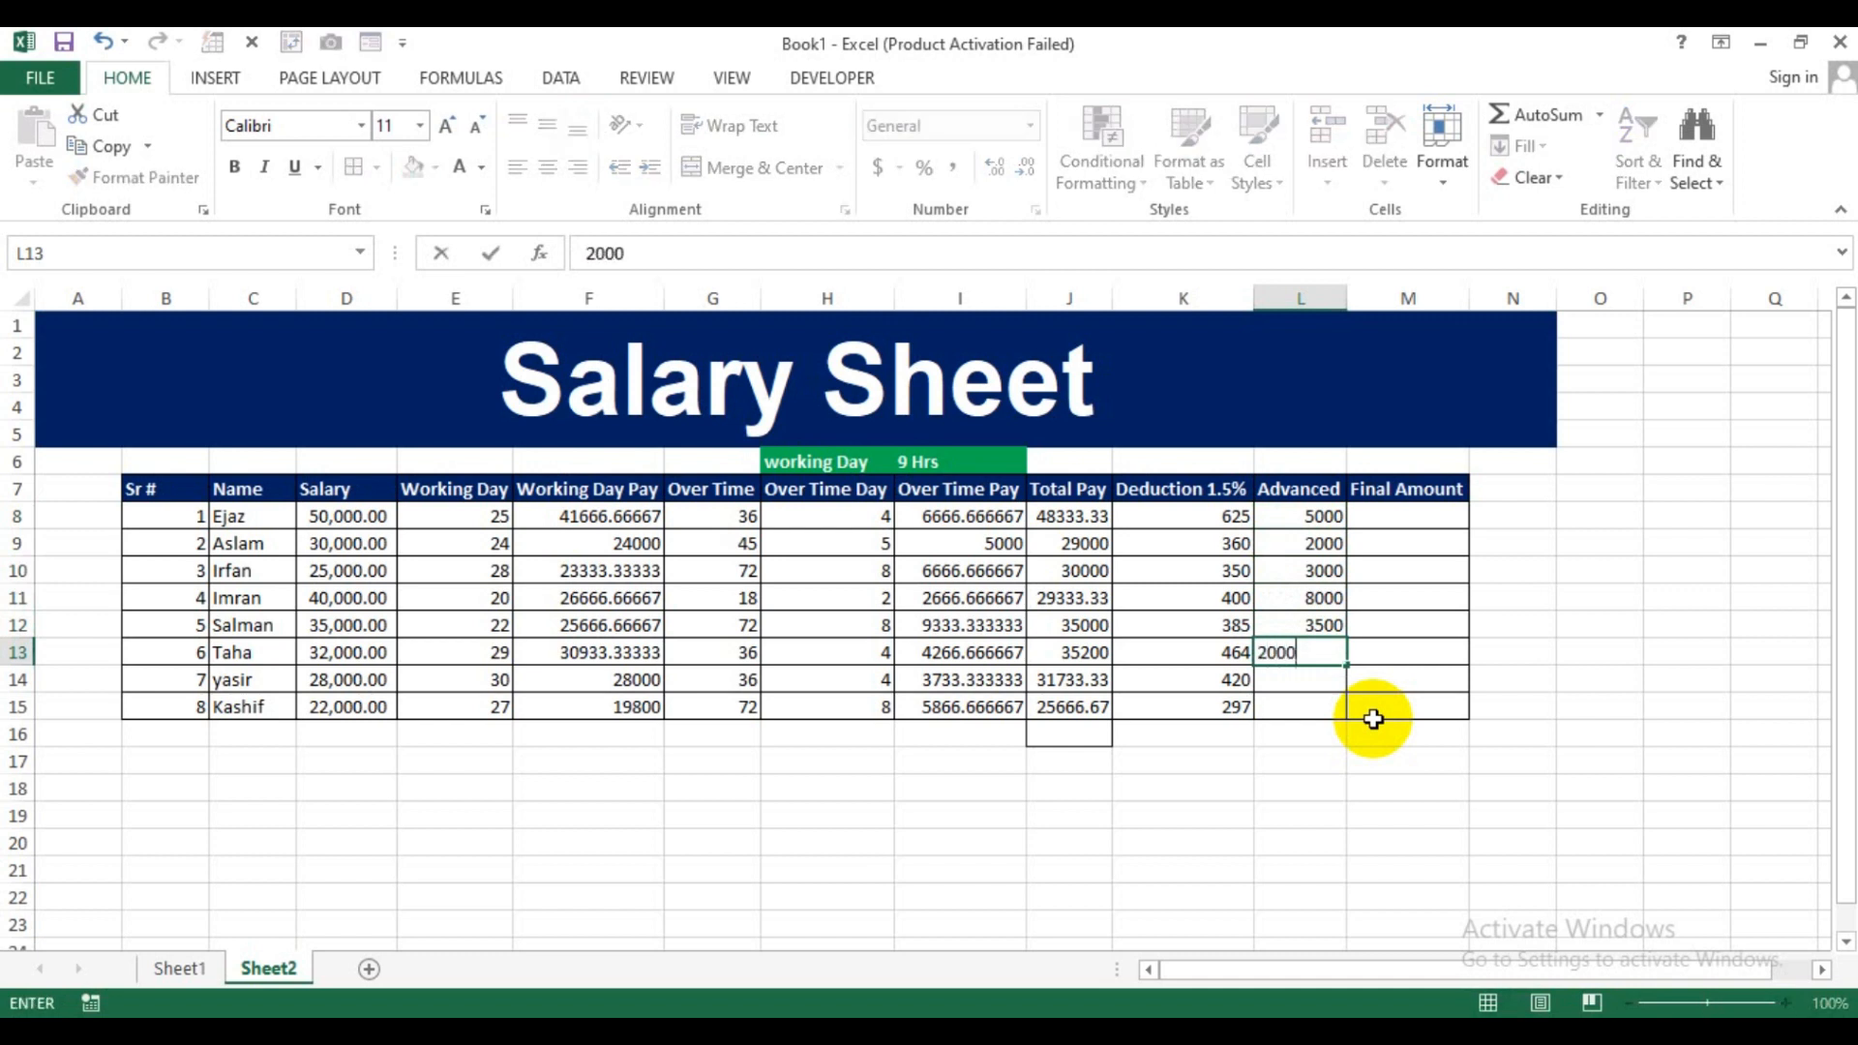
{"action": "key", "text": "Return"}
{"action": "type", "text": "1500"}
{"action": "key", "text": "Return"}
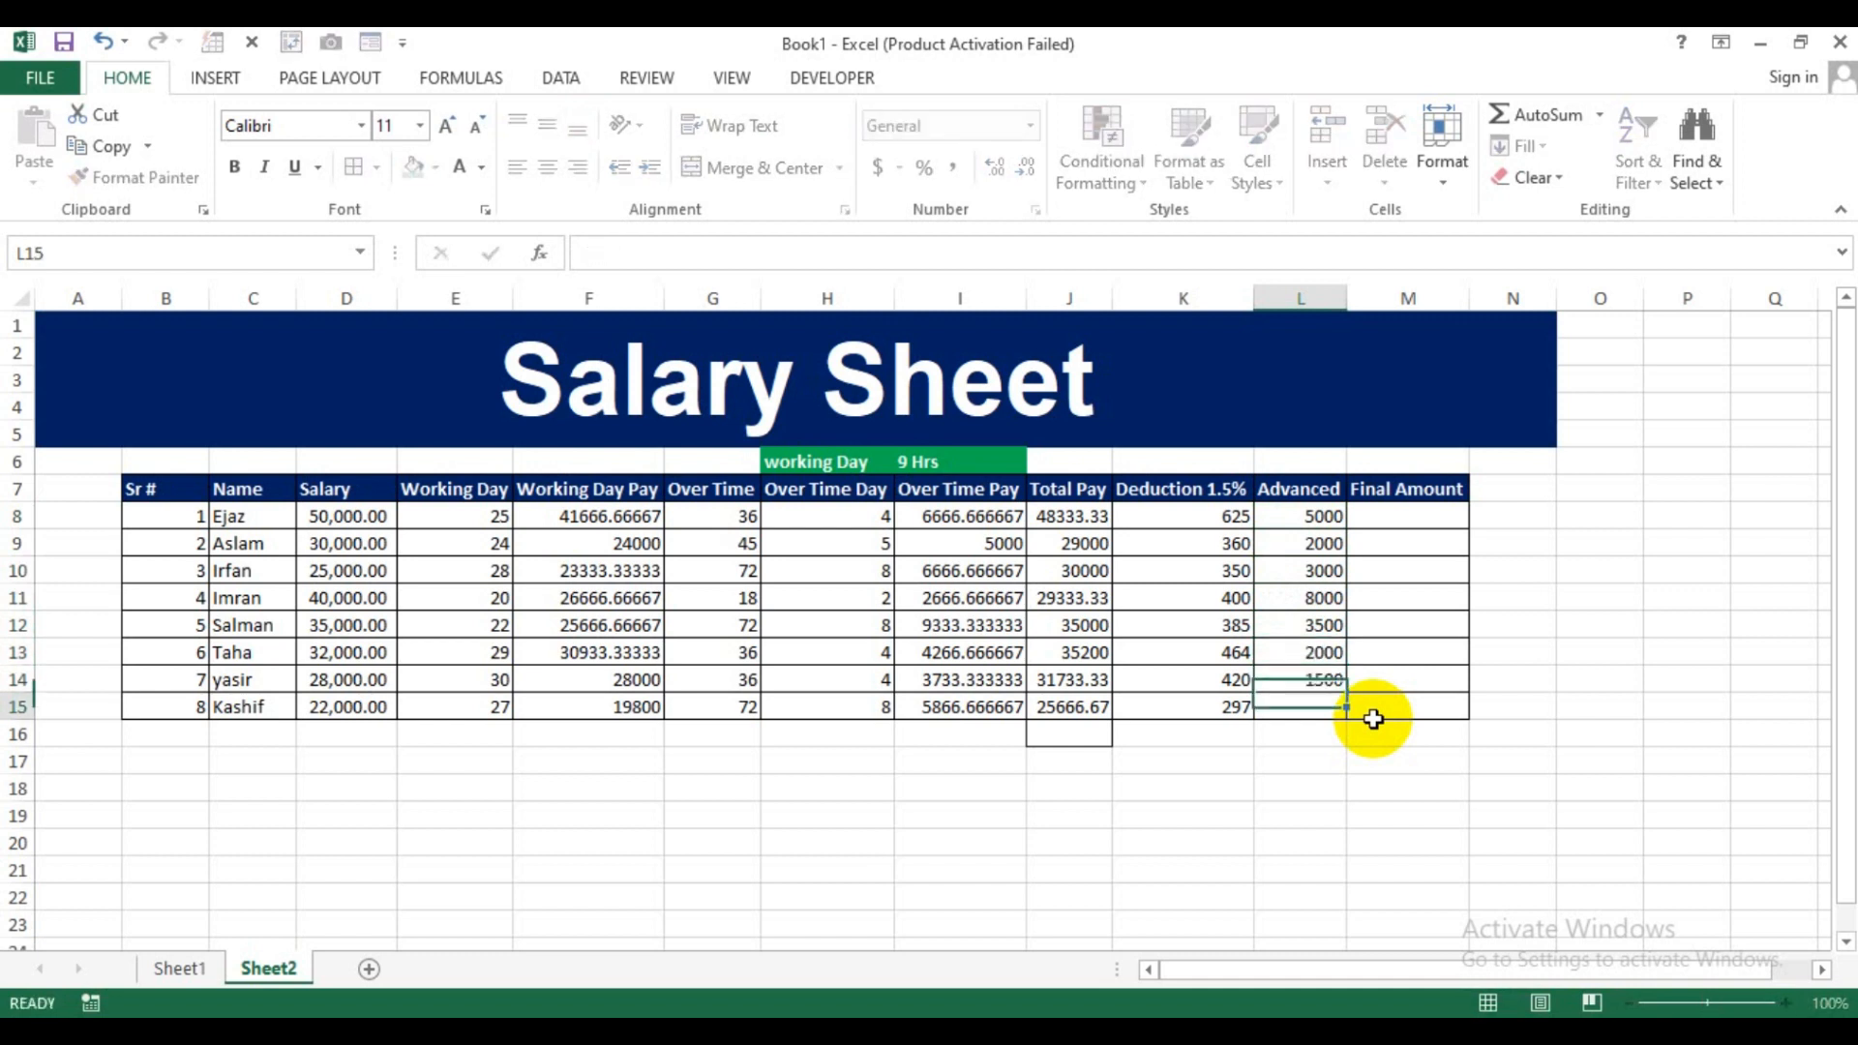
{"action": "type", "text": "1000"}
{"action": "key", "text": "Return"}
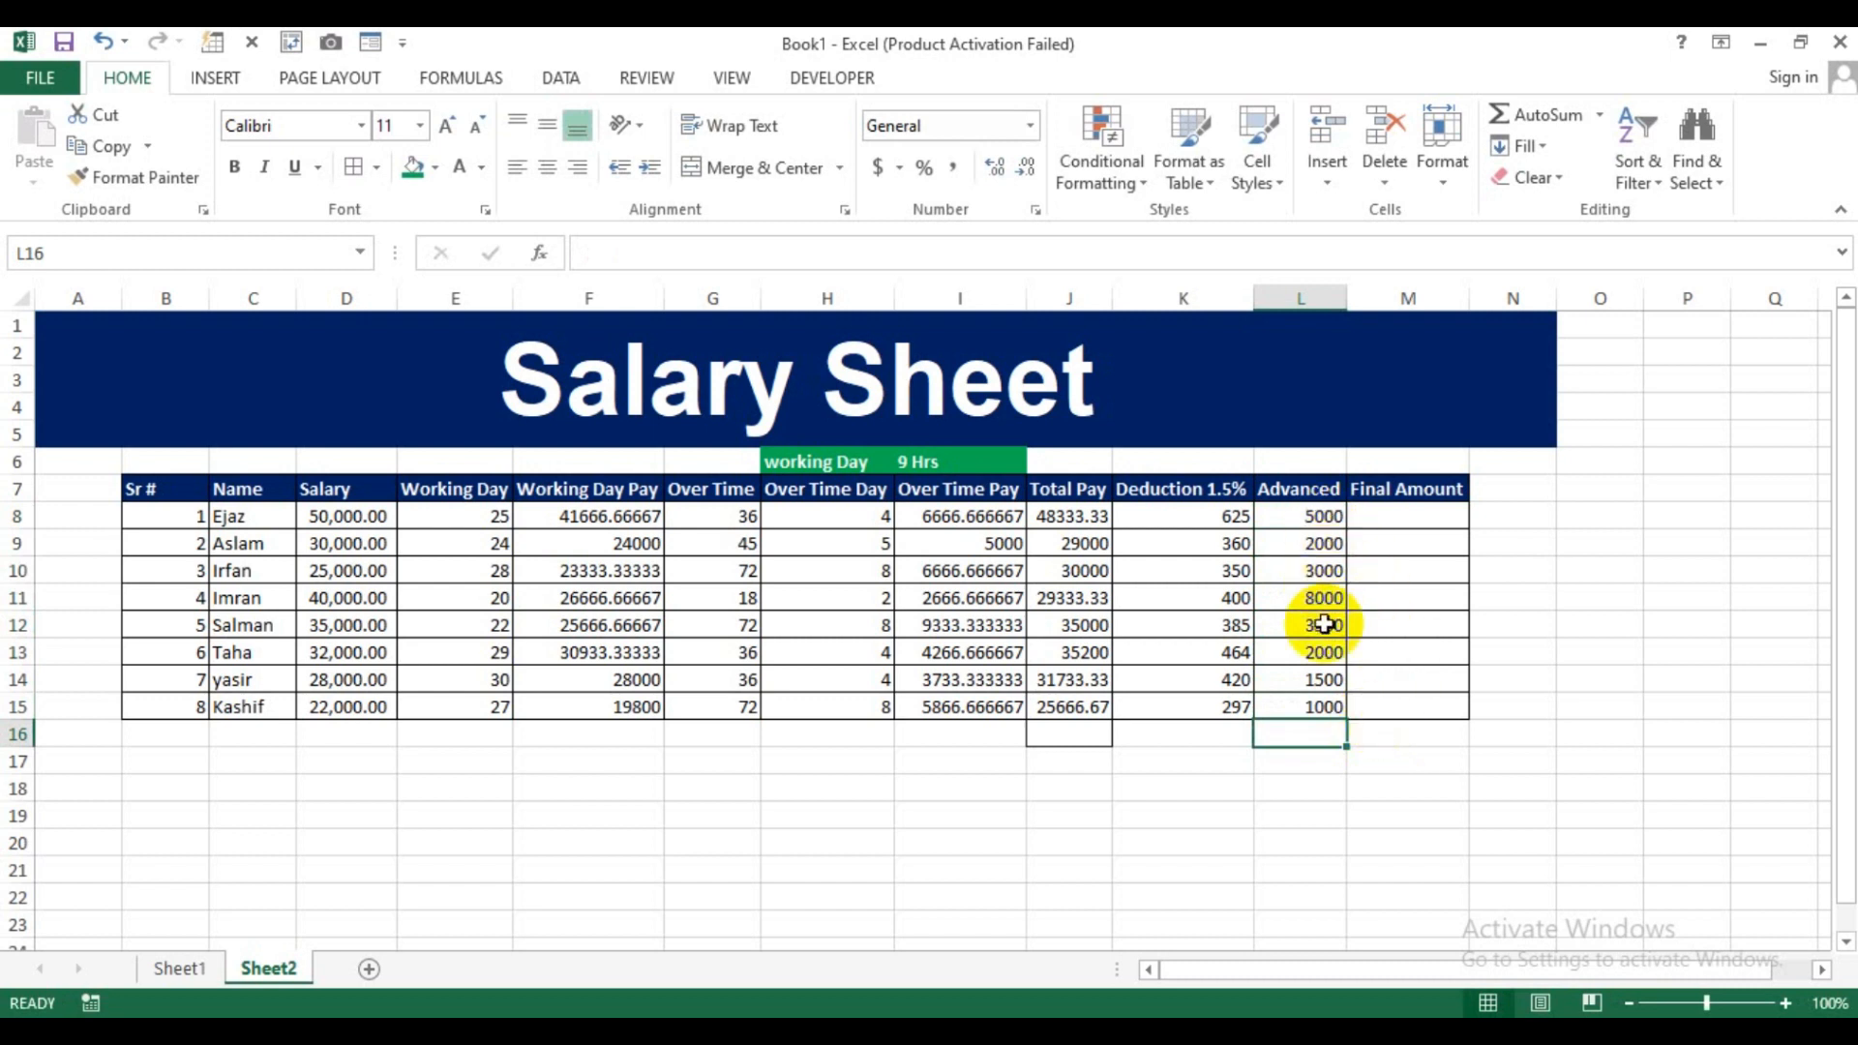
Calculate Final Amount in M8 with the formula =J8-K8-L8 and fill it down to M15.
{"action": "left_click", "coordinate": [1378, 517]}
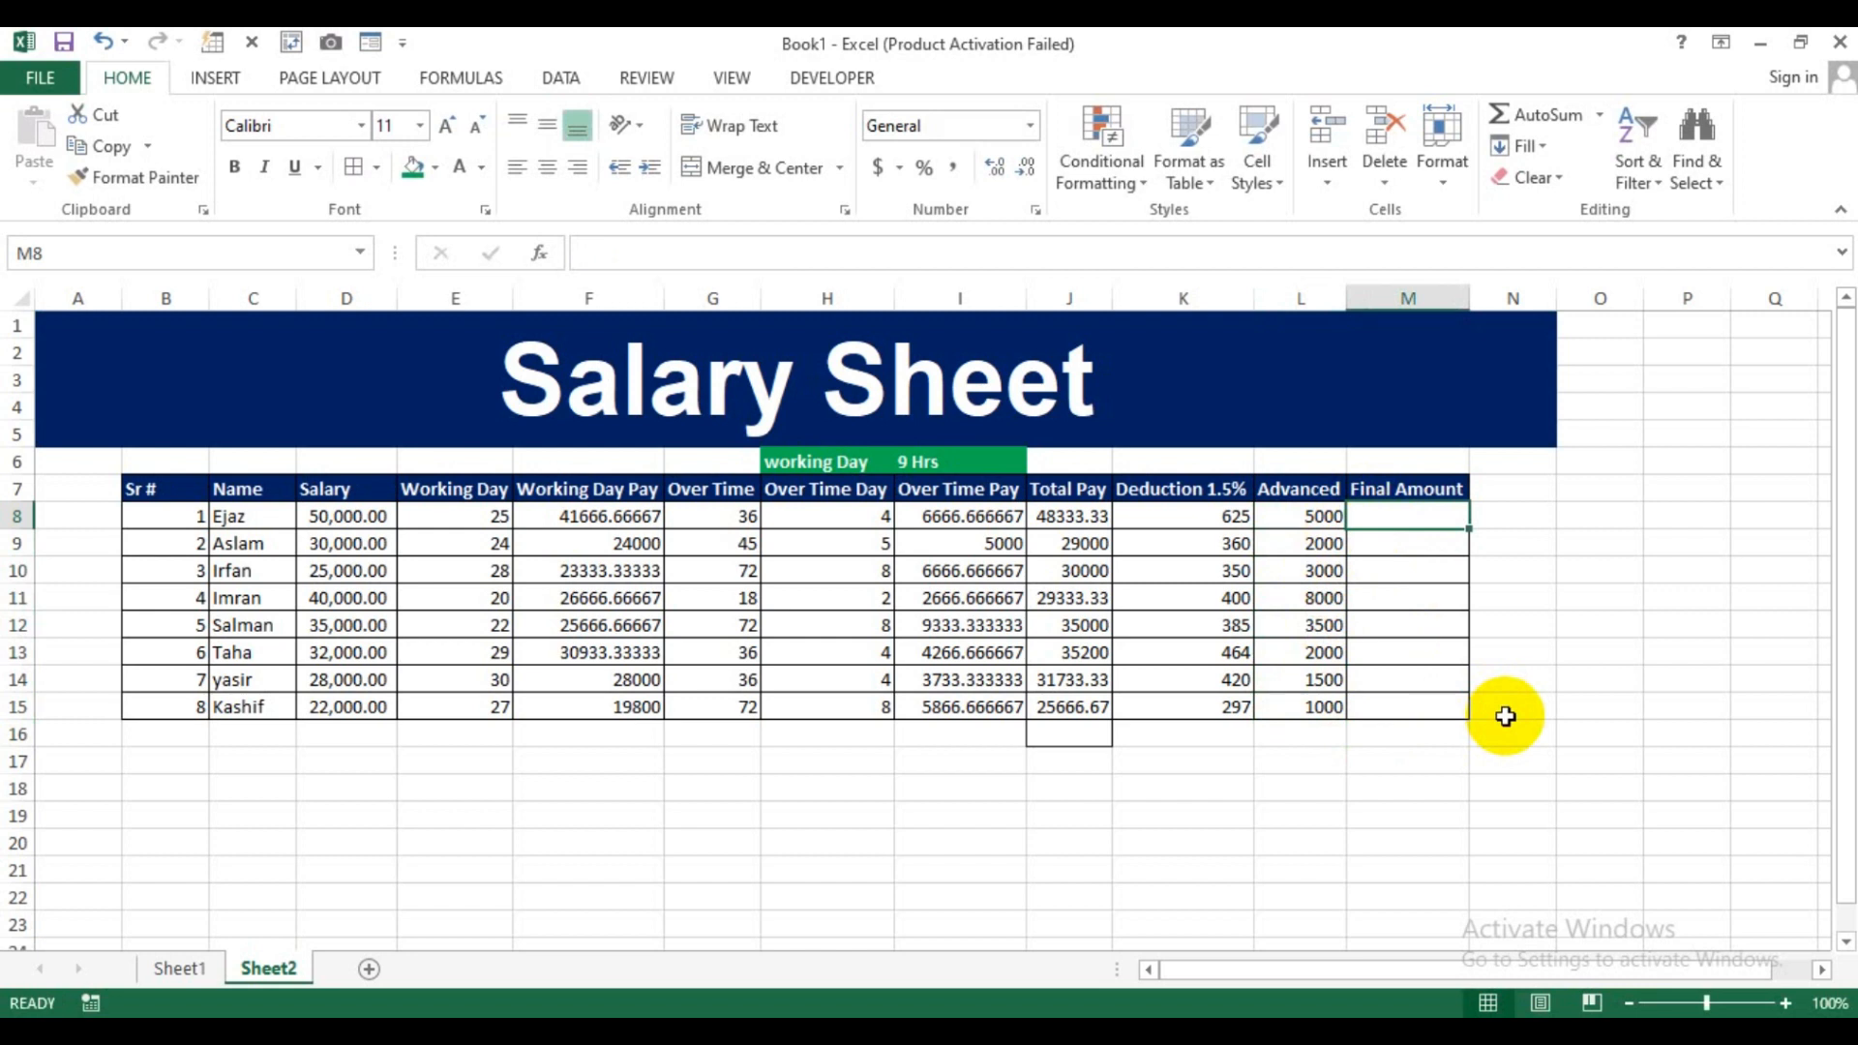
{"action": "type", "text": "="}
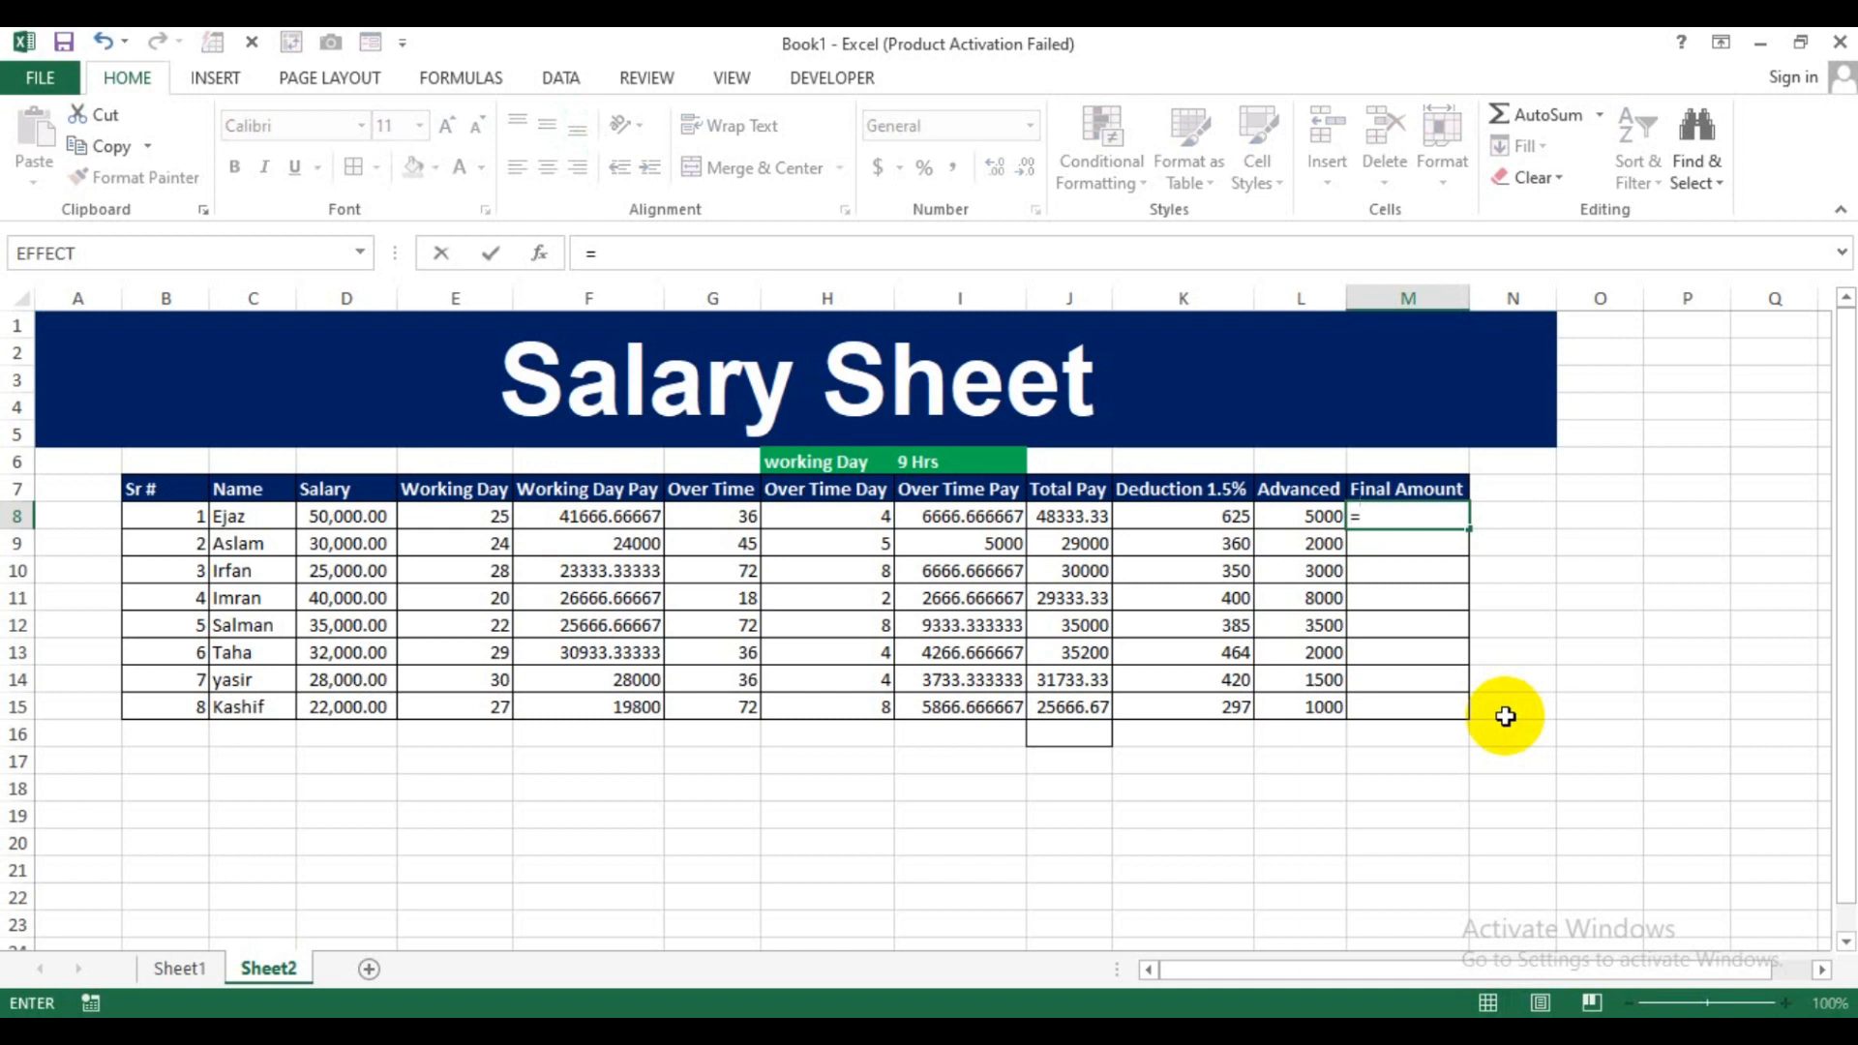
{"action": "left_click", "coordinate": [1093, 513]}
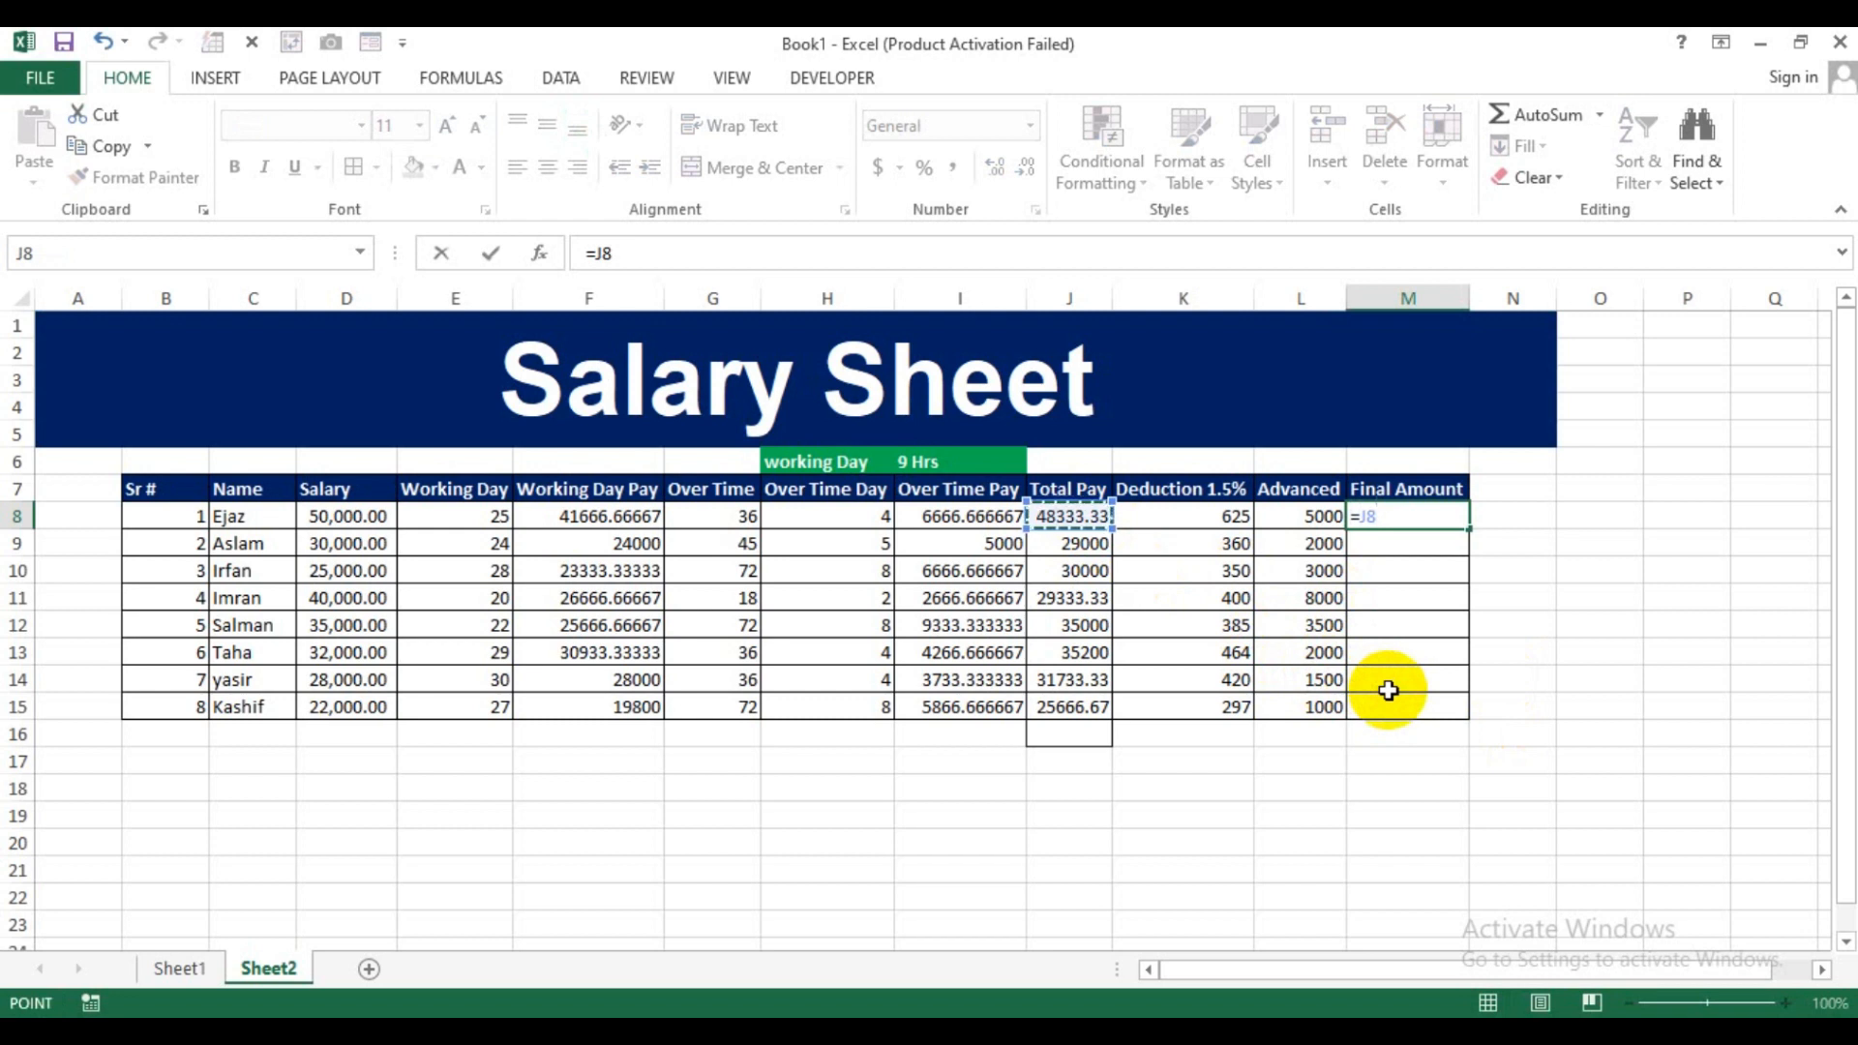
{"action": "type", "text": "-"}
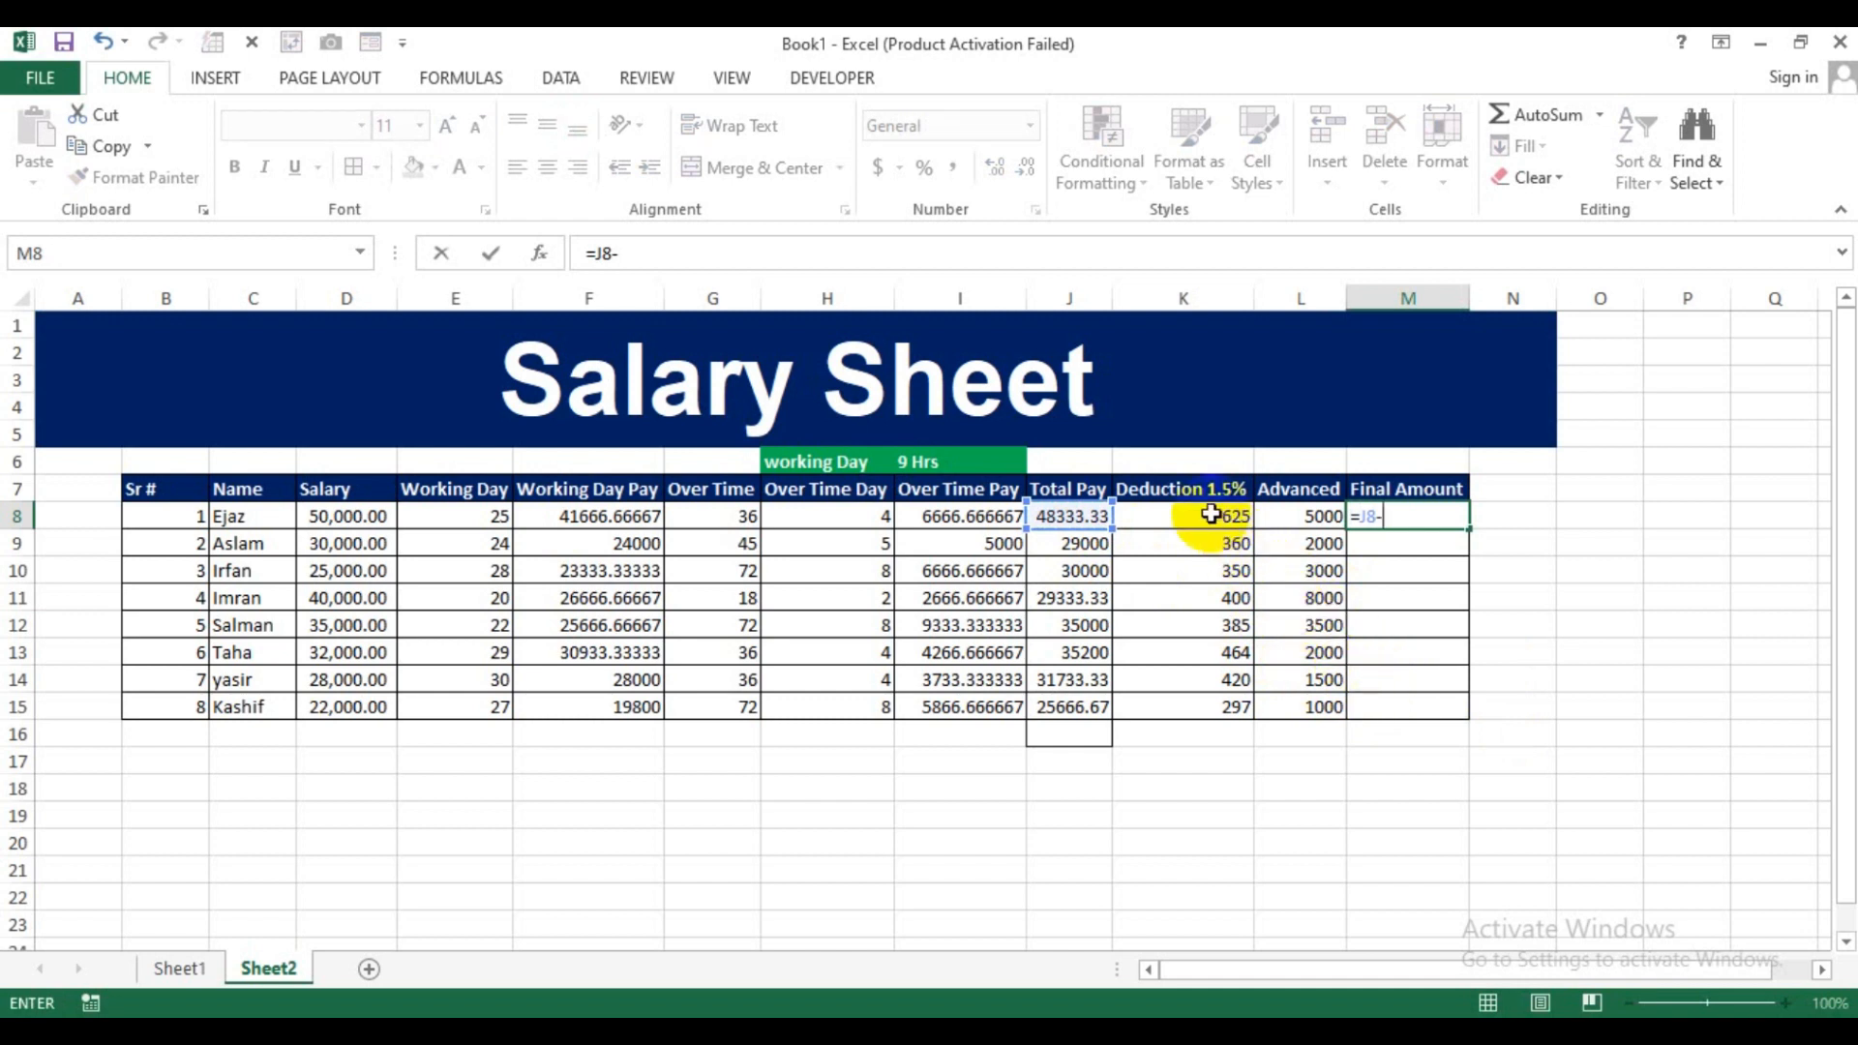
{"action": "left_click", "coordinate": [1216, 515]}
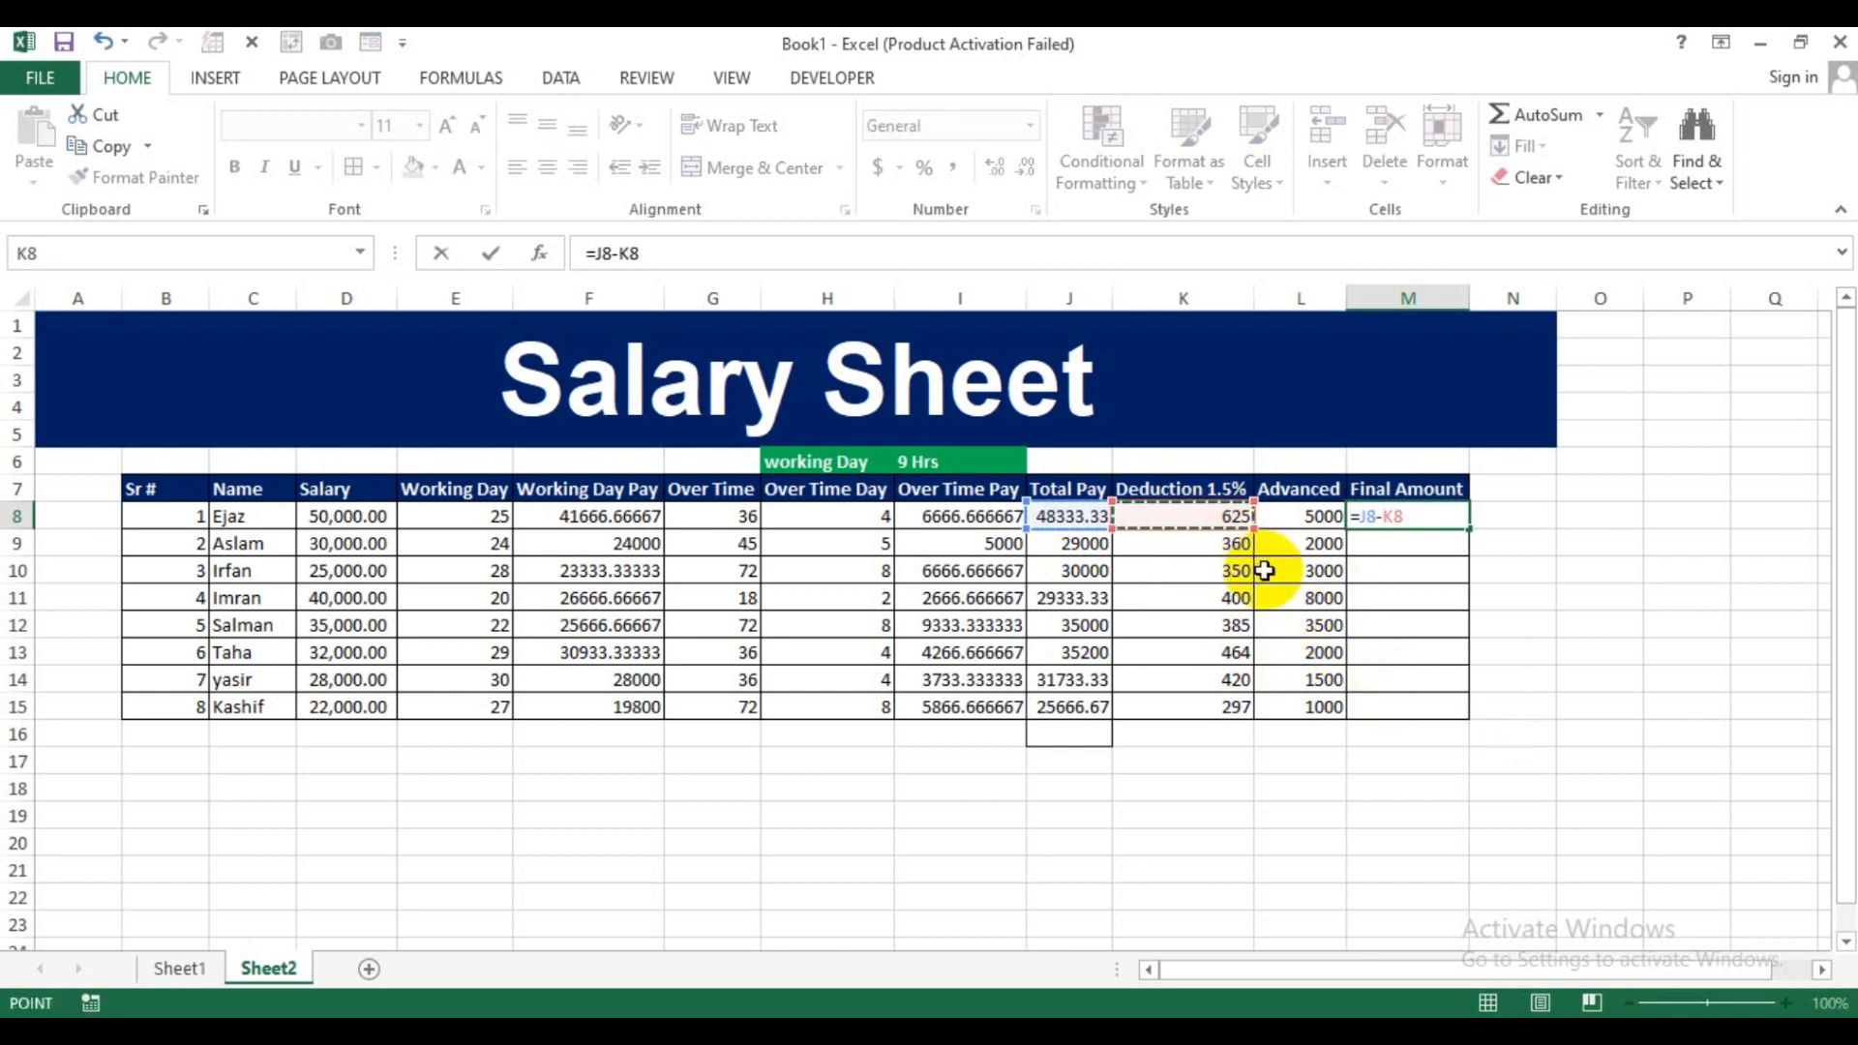
{"action": "type", "text": "-"}
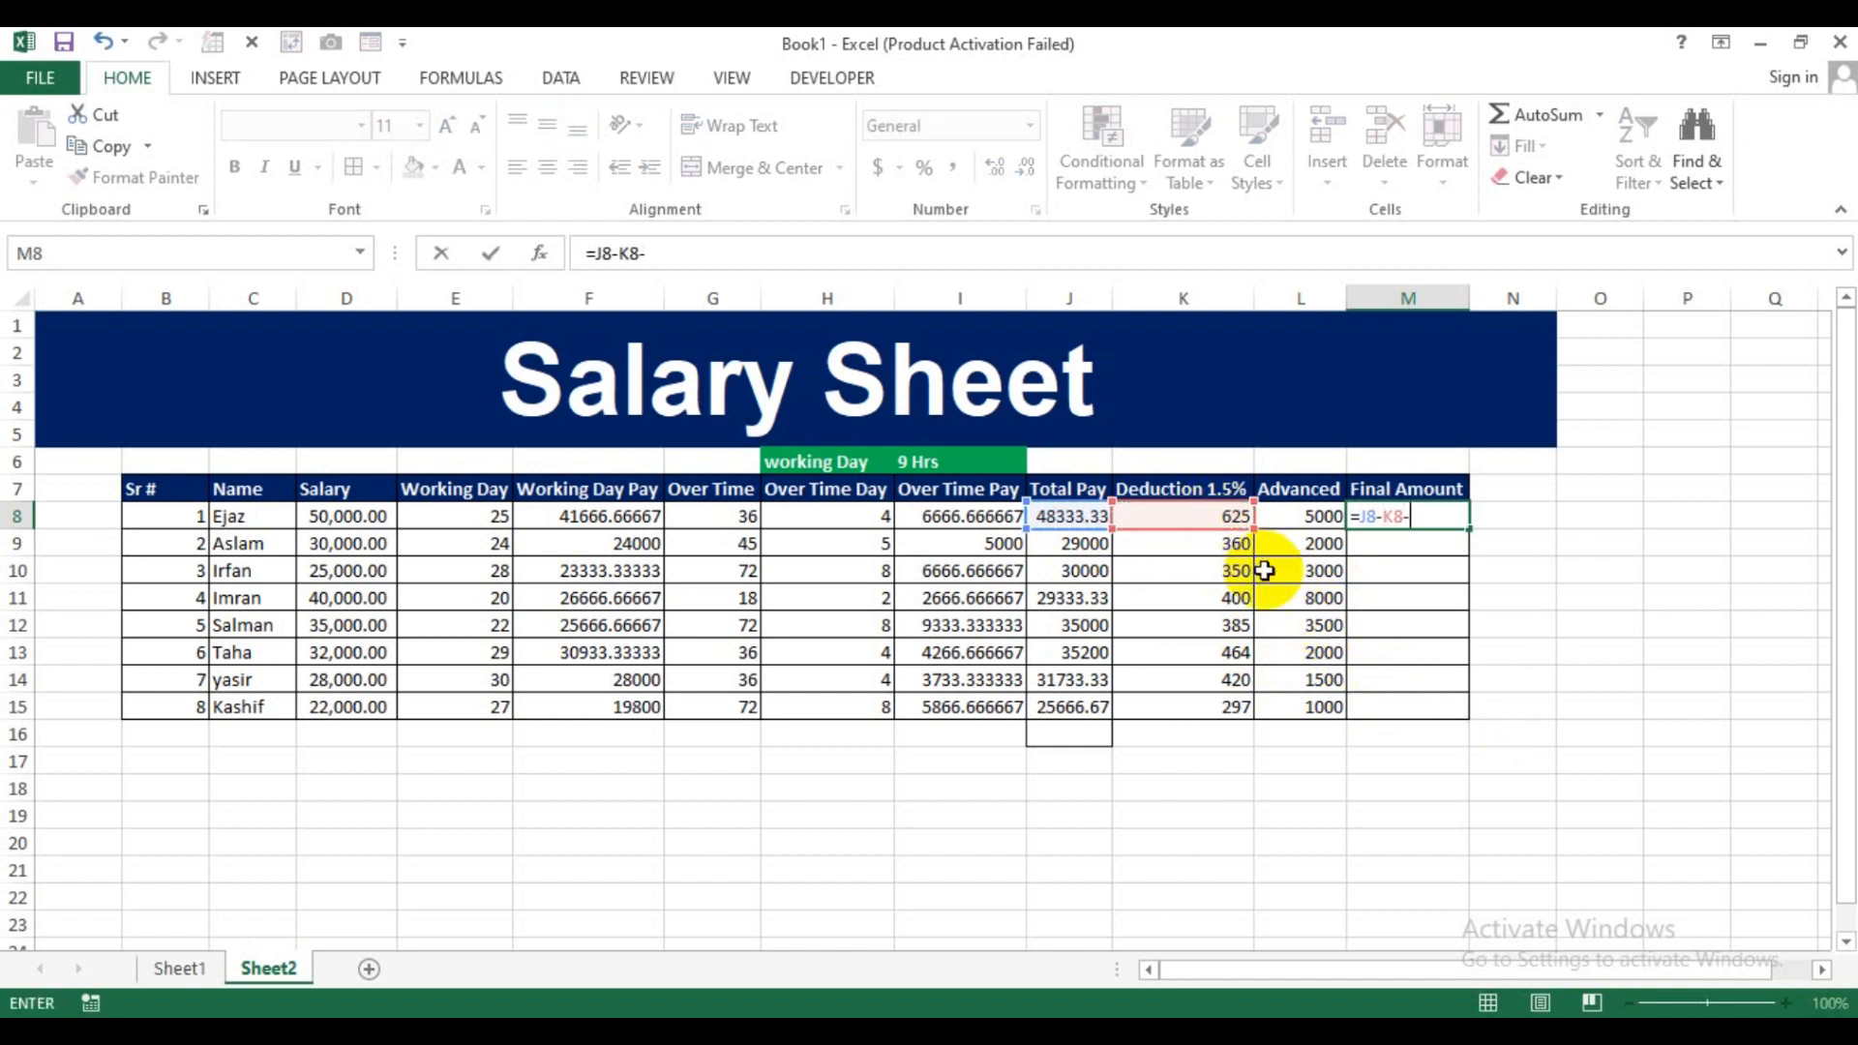
{"action": "left_click", "coordinate": [1297, 513]}
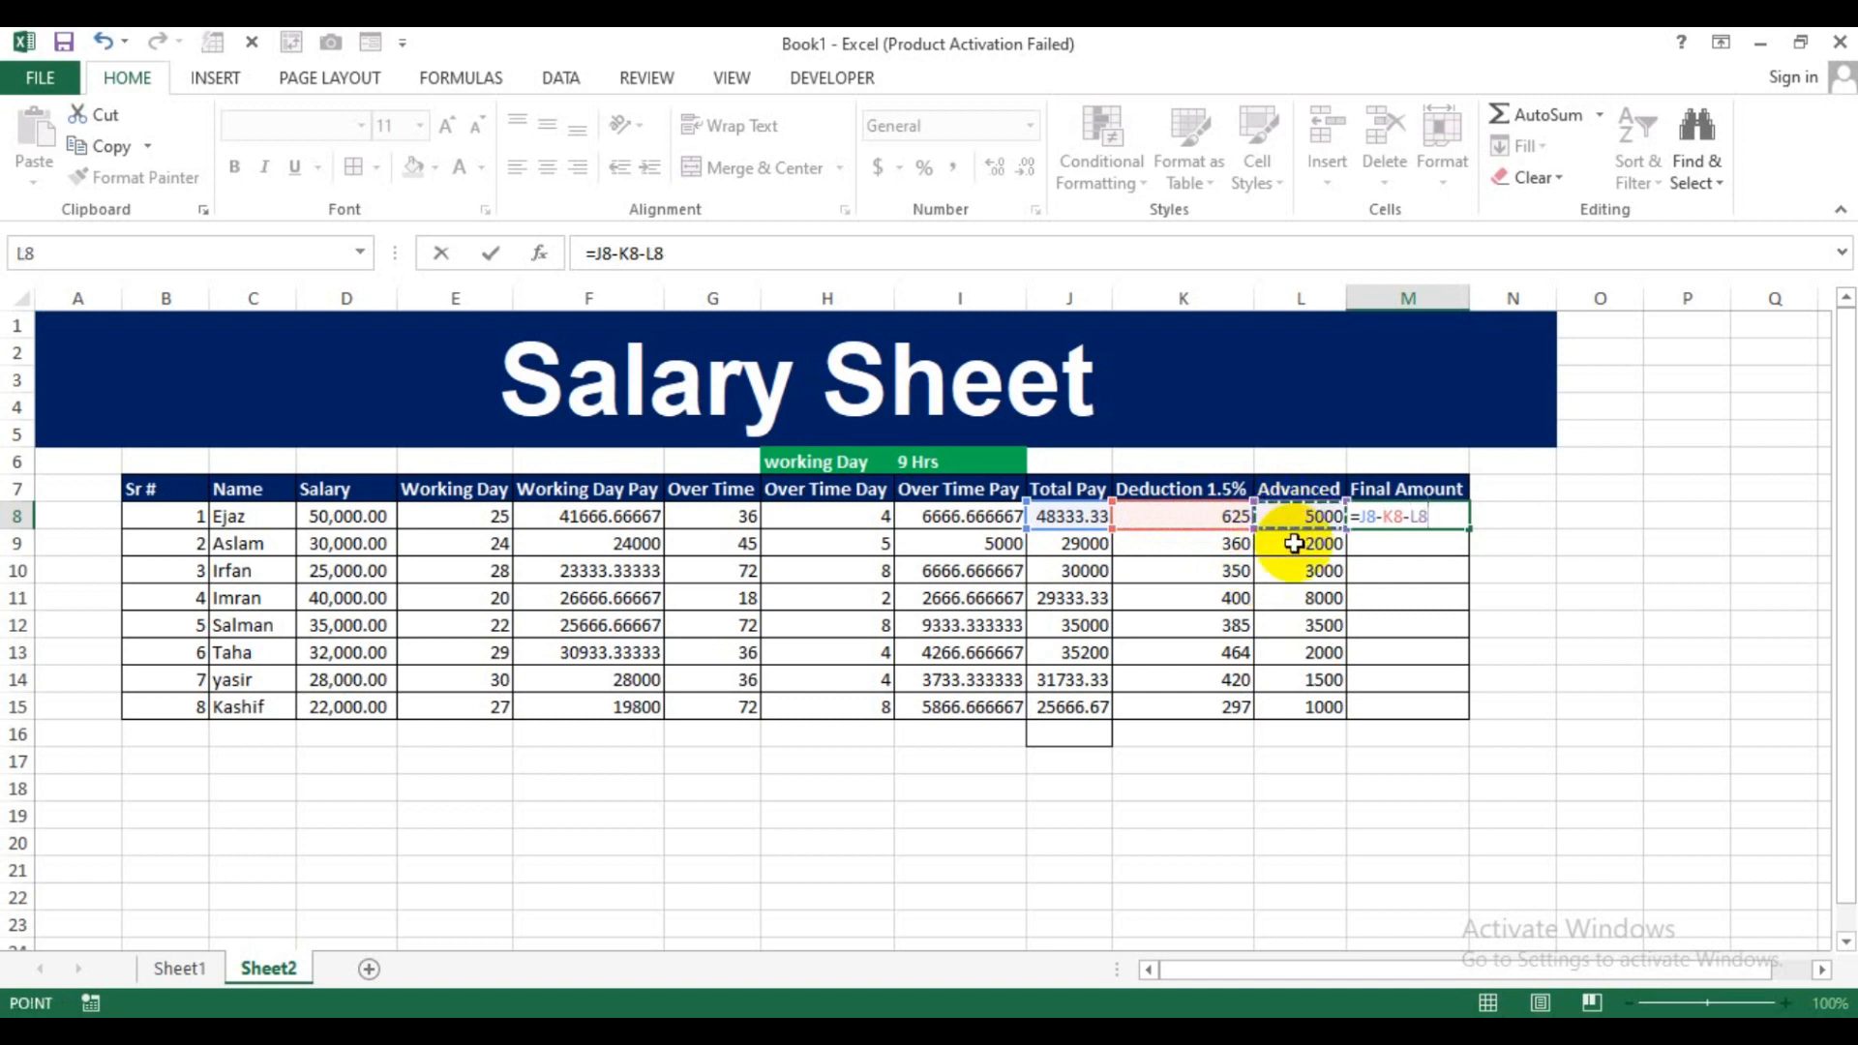
{"action": "key", "text": "Return"}
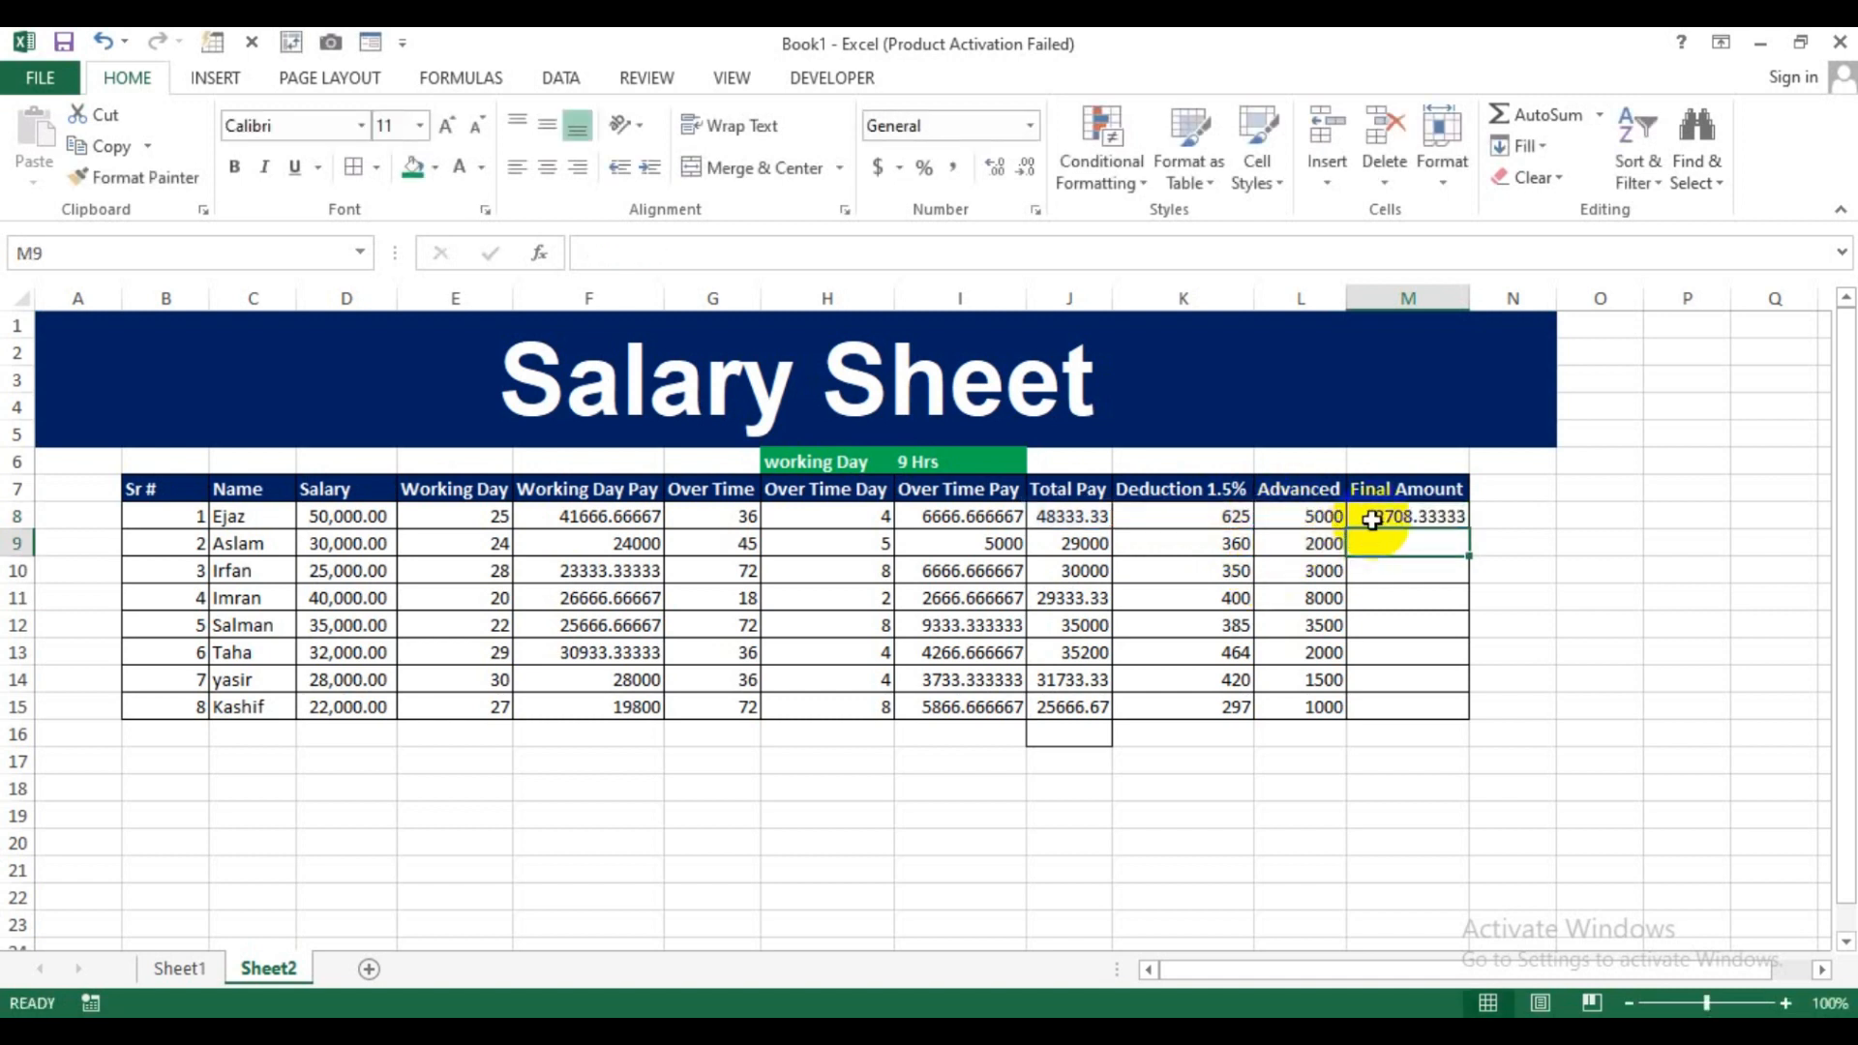
{"action": "key", "text": "Up"}
{"action": "left_click_drag", "start_coordinate": [1470, 528], "coordinate": [1472, 724]}
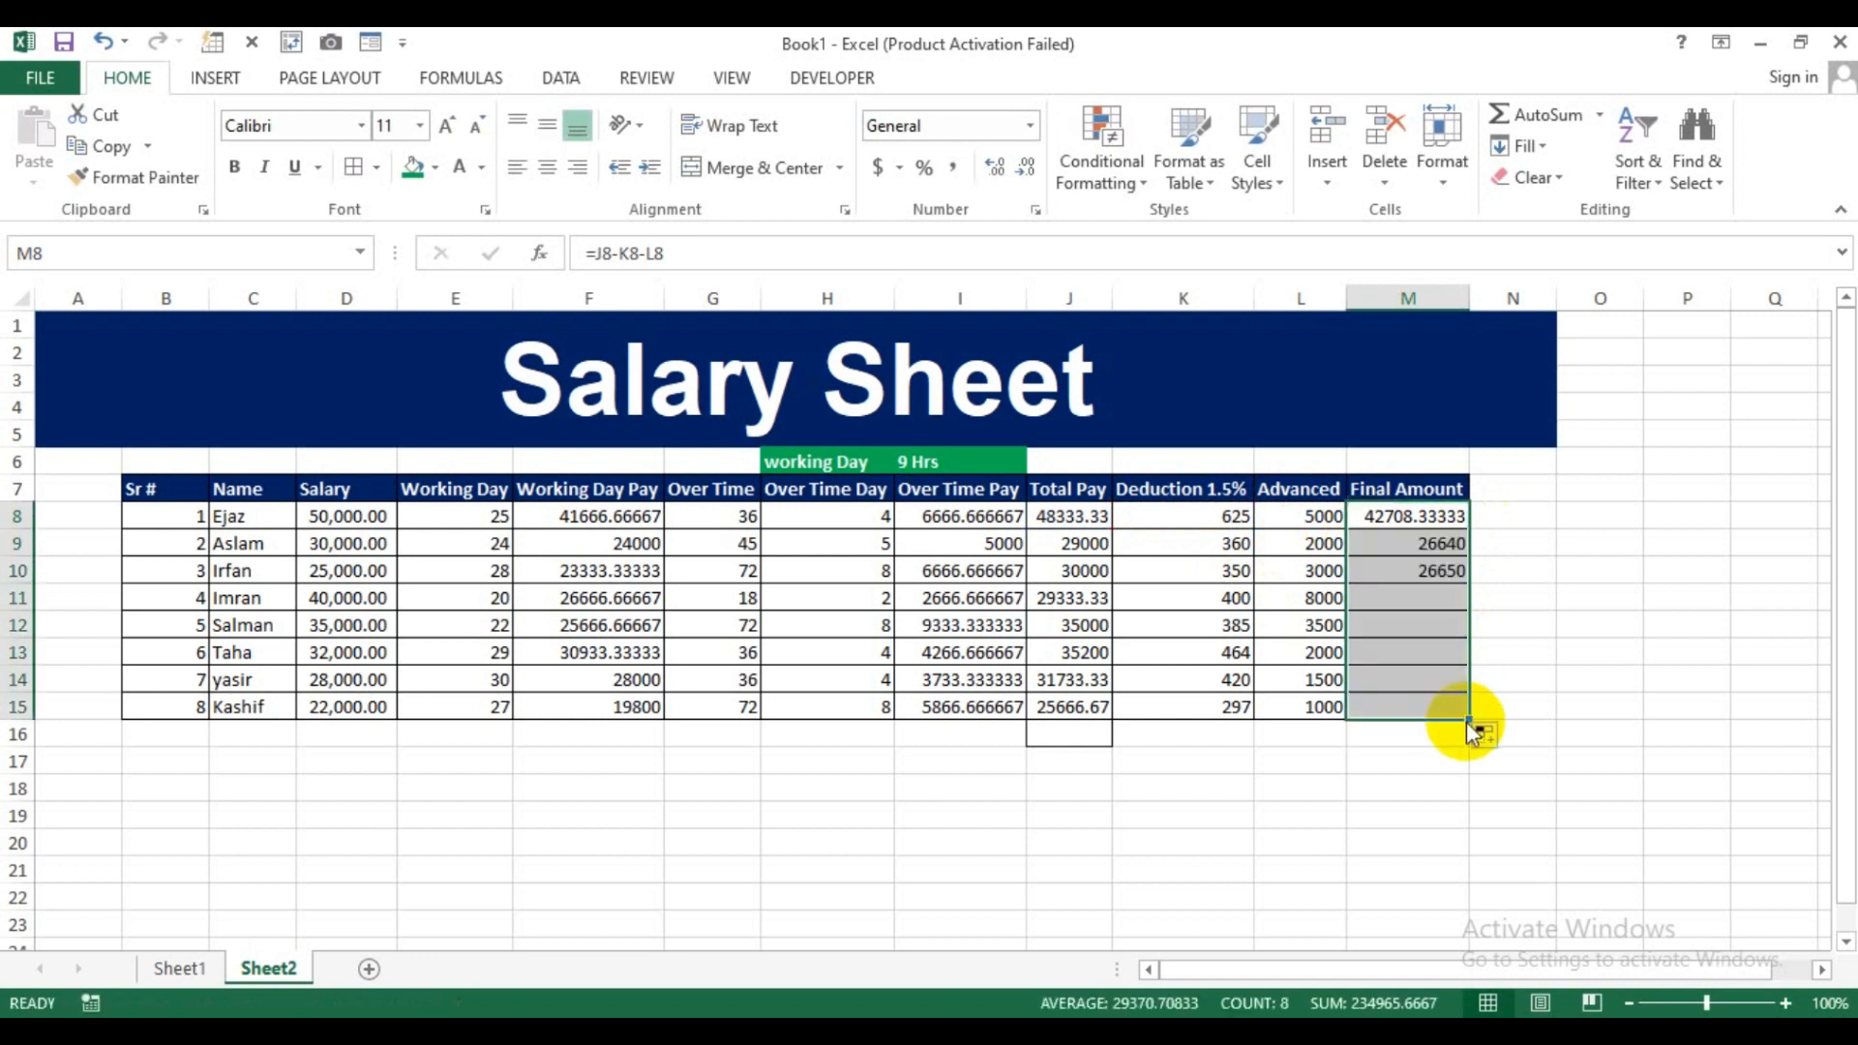